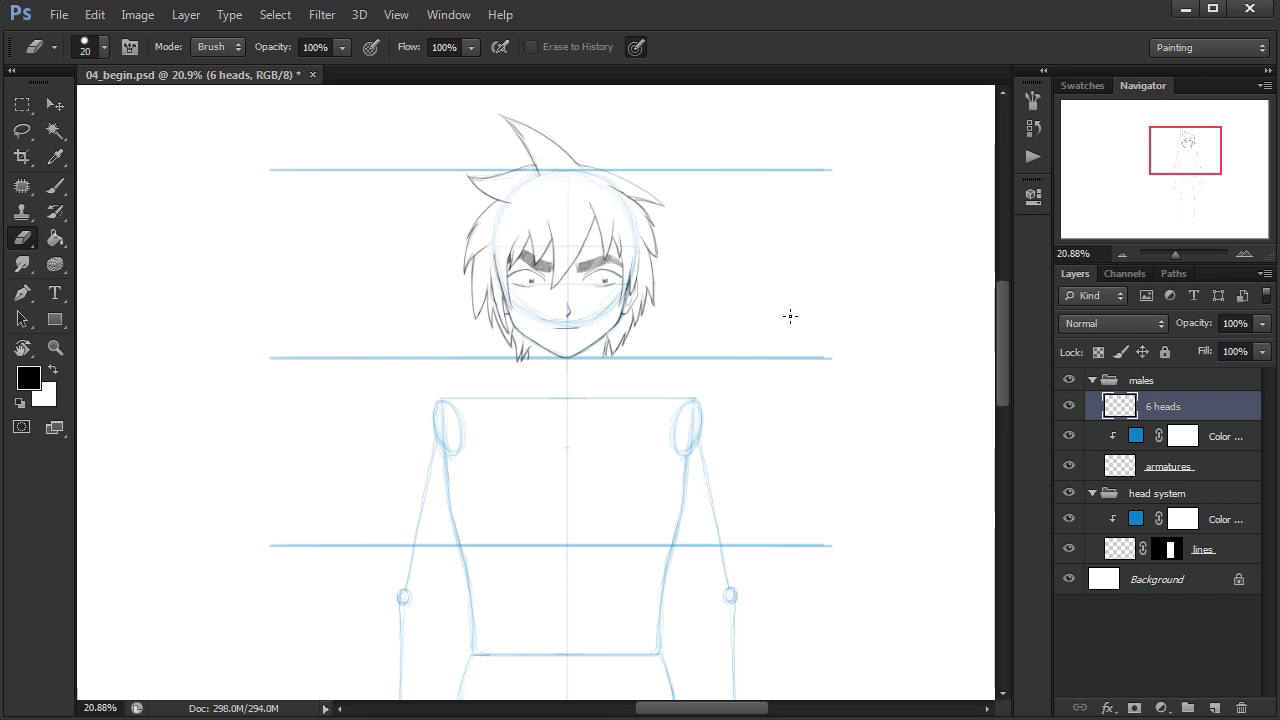
Draw short neck lines with the 5 px Brush below both sides of the jaw on the 6 heads layer.
{"action": "left_click_drag", "start_coordinate": [506, 424], "coordinate": [543, 411]}
{"action": "scroll", "coordinate": [545, 413], "scroll_direction": "up", "scroll_amount": 2}
{"action": "left_click_drag", "start_coordinate": [656, 434], "coordinate": [654, 451]}
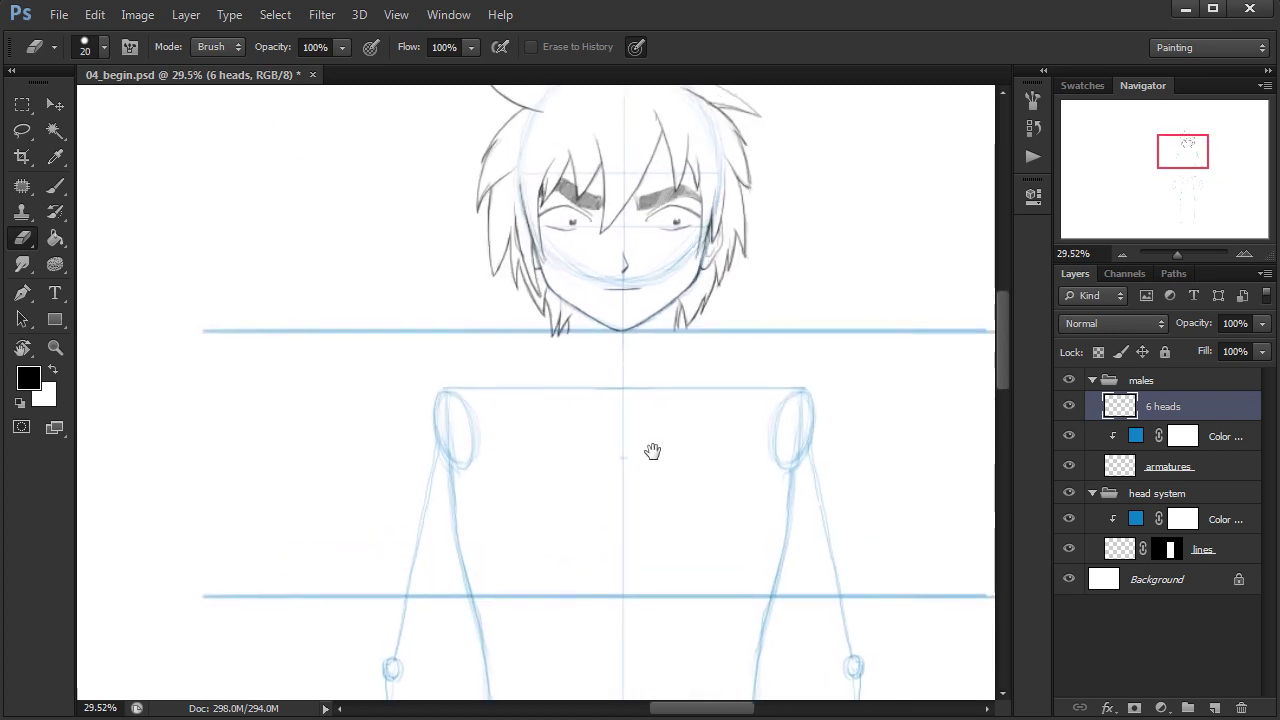
{"action": "scroll", "coordinate": [650, 345], "scroll_direction": "up", "scroll_amount": 3}
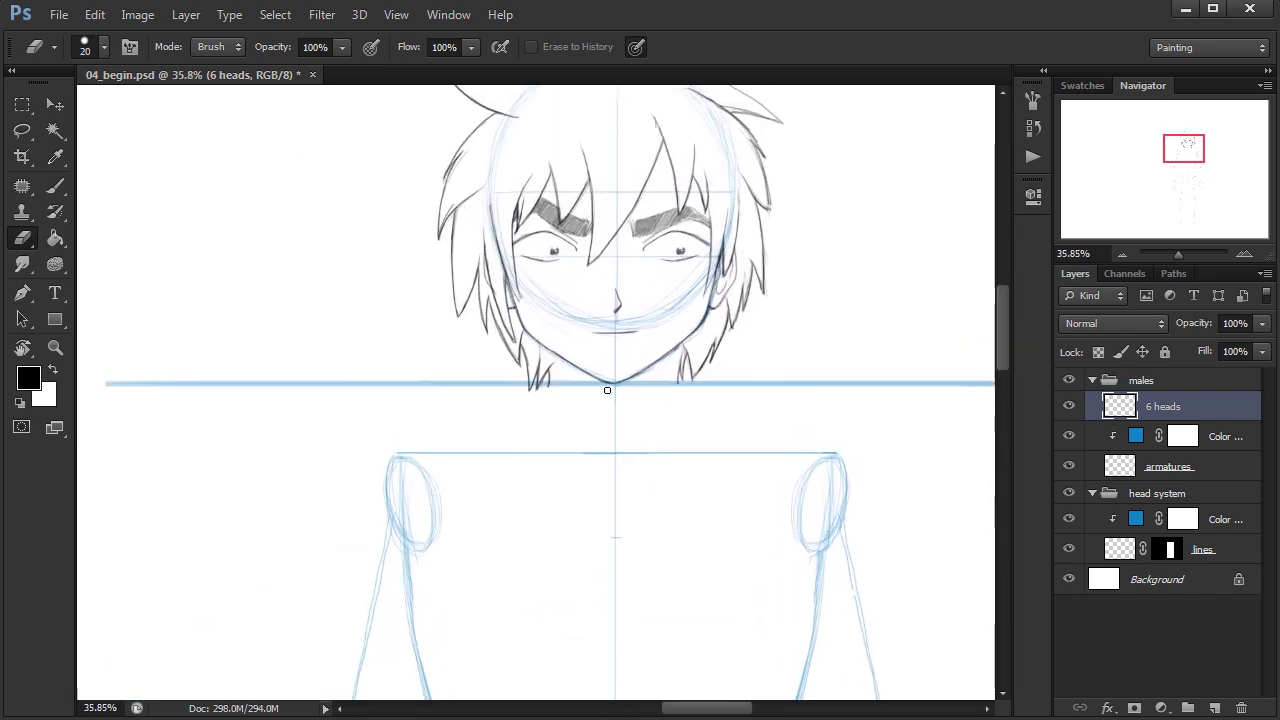
{"action": "key", "text": "b"}
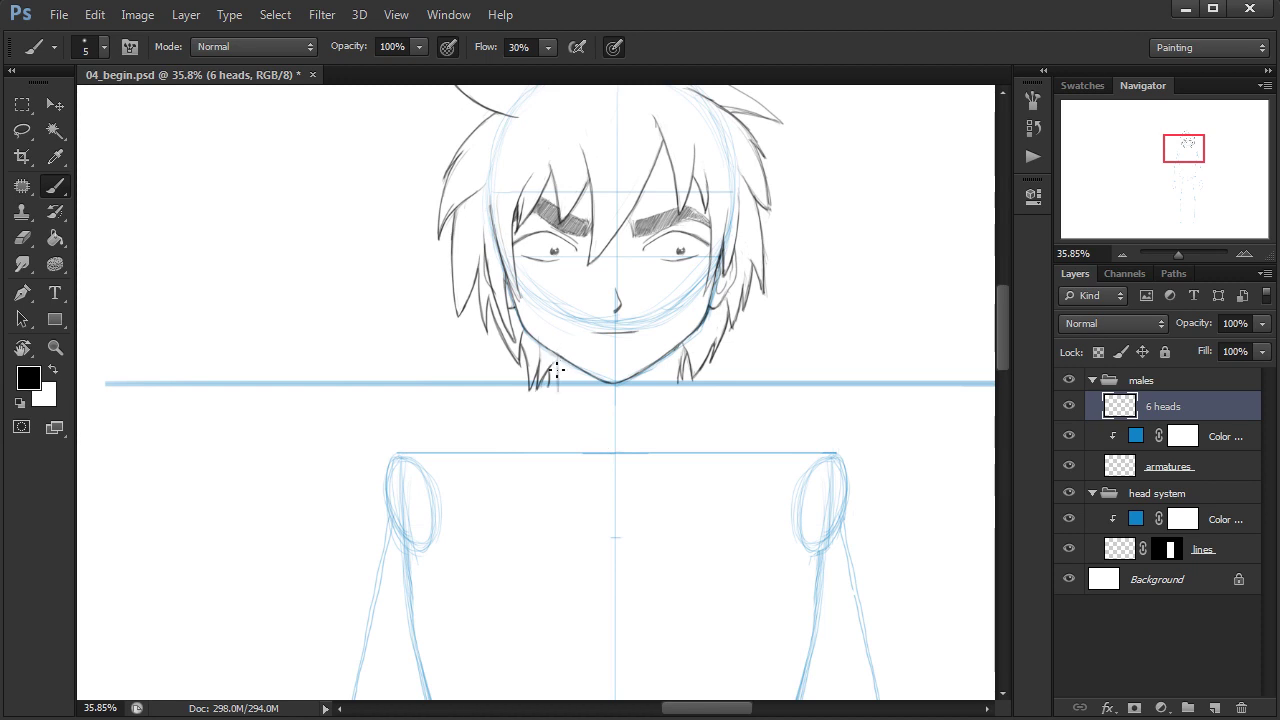
{"action": "left_click_drag", "start_coordinate": [670, 358], "coordinate": [671, 388]}
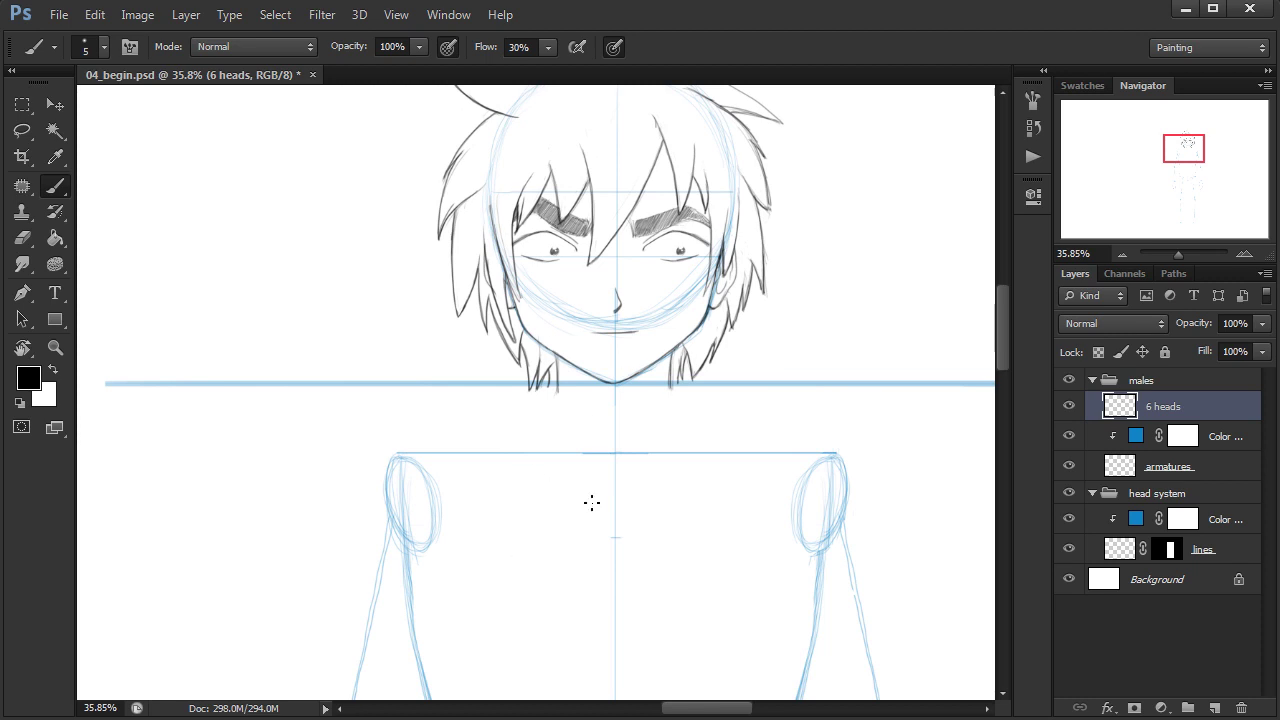
Sketch the sloping trapezius line from the base of the neck to the left-hand shoulder joint.
{"action": "left_click_drag", "start_coordinate": [626, 504], "coordinate": [700, 491]}
{"action": "left_click_drag", "start_coordinate": [610, 434], "coordinate": [642, 439]}
{"action": "left_click_drag", "start_coordinate": [659, 471], "coordinate": [664, 466]}
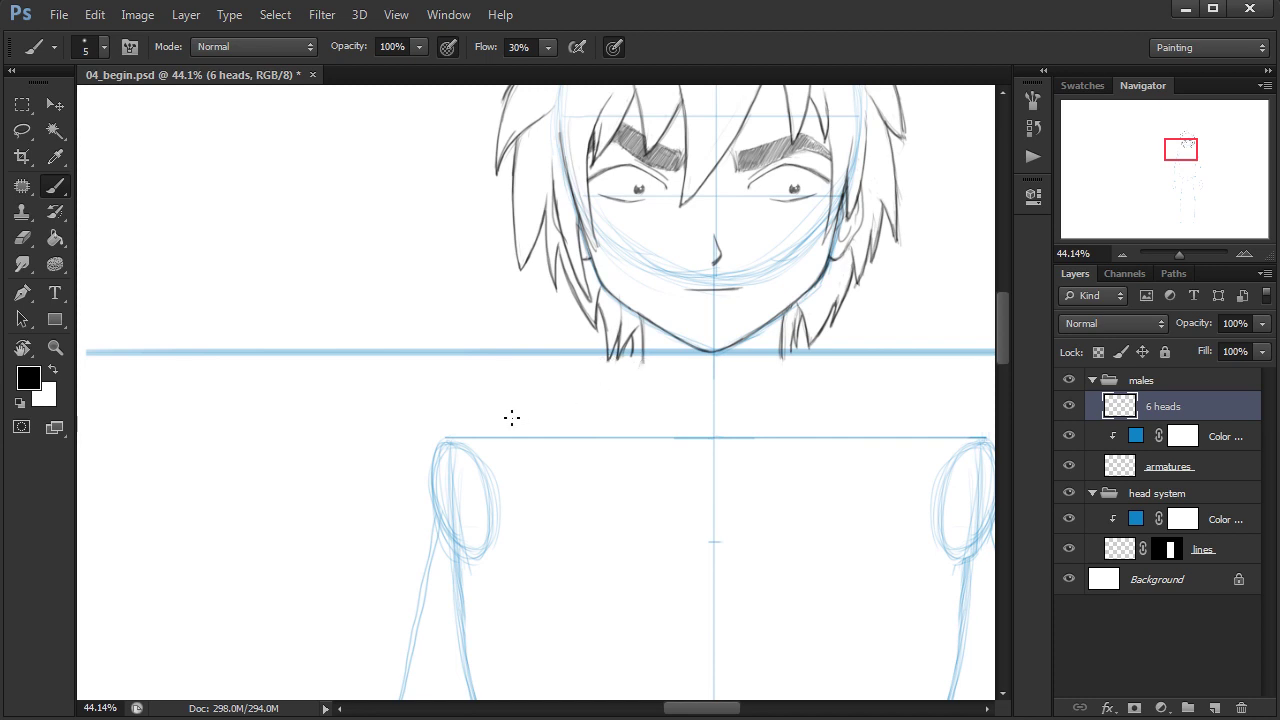
{"action": "left_click_drag", "start_coordinate": [642, 363], "coordinate": [530, 400]}
{"action": "left_click_drag", "start_coordinate": [628, 368], "coordinate": [495, 413]}
{"action": "mouse_move", "coordinate": [642, 352]}
{"action": "left_mouse_down"}
{"action": "mouse_move", "coordinate": [571, 395]}
{"action": "mouse_move", "coordinate": [630, 370]}
{"action": "mouse_move", "coordinate": [472, 414]}
{"action": "left_mouse_up"}
{"action": "left_click_drag", "start_coordinate": [611, 381], "coordinate": [467, 420]}
Sketch the rounded outer shoulder curve over the left-hand shoulder joint and down into the upper arm.
{"action": "mouse_move", "coordinate": [635, 476]}
{"action": "left_mouse_down"}
{"action": "mouse_move", "coordinate": [620, 418]}
{"action": "mouse_move", "coordinate": [620, 460]}
{"action": "left_mouse_up"}
{"action": "left_click_drag", "start_coordinate": [620, 472], "coordinate": [630, 462]}
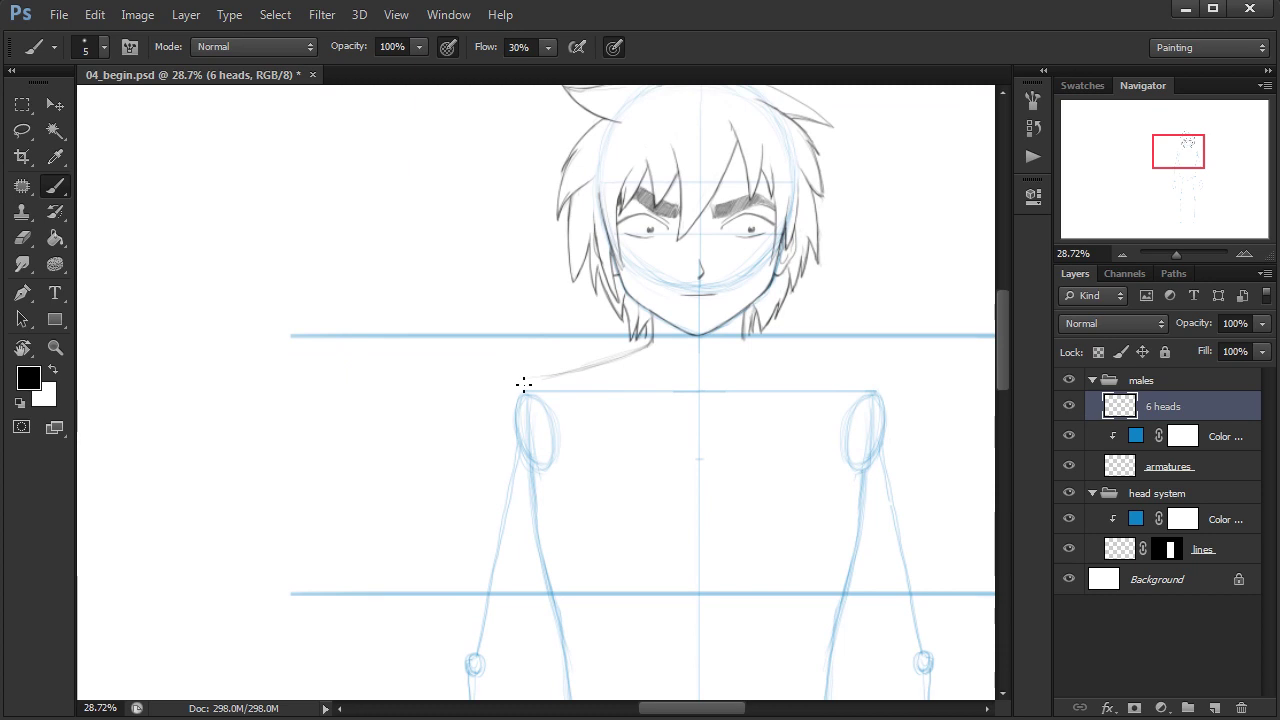
{"action": "left_click_drag", "start_coordinate": [583, 385], "coordinate": [631, 443]}
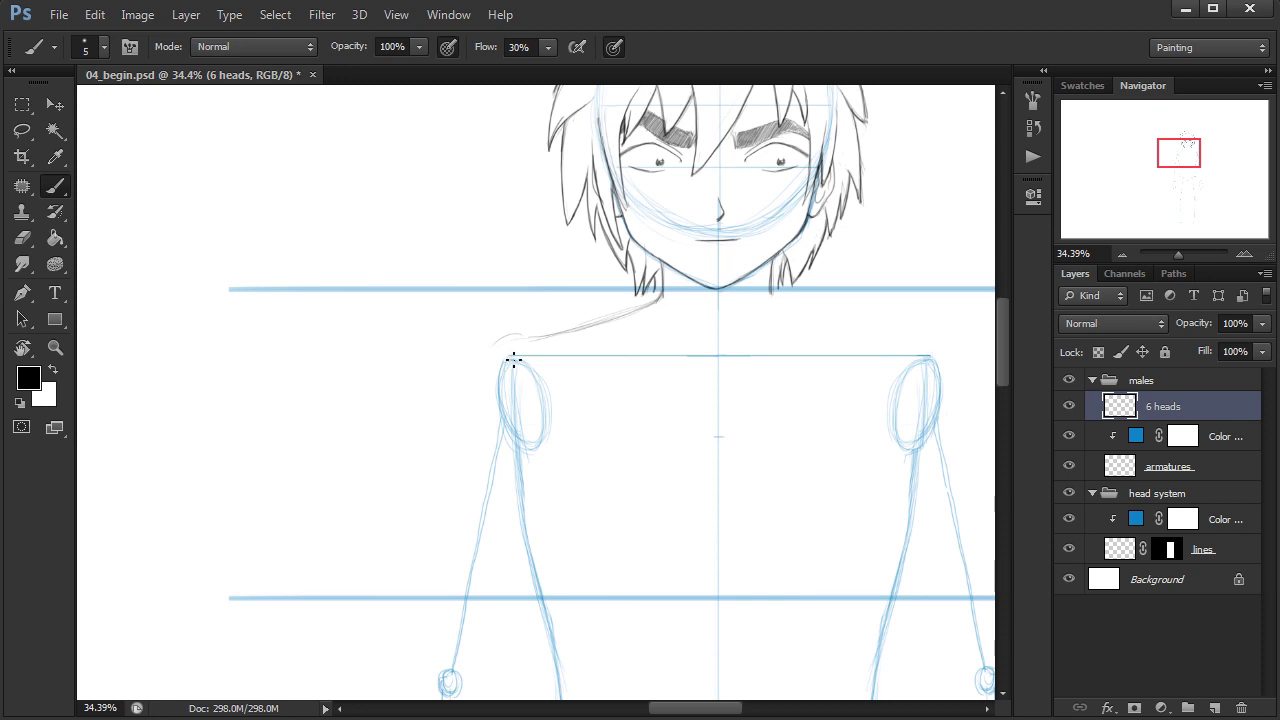
{"action": "left_click_drag", "start_coordinate": [502, 342], "coordinate": [476, 357]}
{"action": "left_click_drag", "start_coordinate": [475, 358], "coordinate": [453, 470]}
{"action": "mouse_move", "coordinate": [479, 350]}
{"action": "left_mouse_down"}
{"action": "mouse_move", "coordinate": [457, 450]}
{"action": "mouse_move", "coordinate": [454, 400]}
{"action": "mouse_move", "coordinate": [445, 432]}
{"action": "left_mouse_up"}
{"action": "left_click_drag", "start_coordinate": [468, 371], "coordinate": [443, 446]}
{"action": "key", "text": "ctrl+z"}
{"action": "left_click_drag", "start_coordinate": [480, 346], "coordinate": [445, 450]}
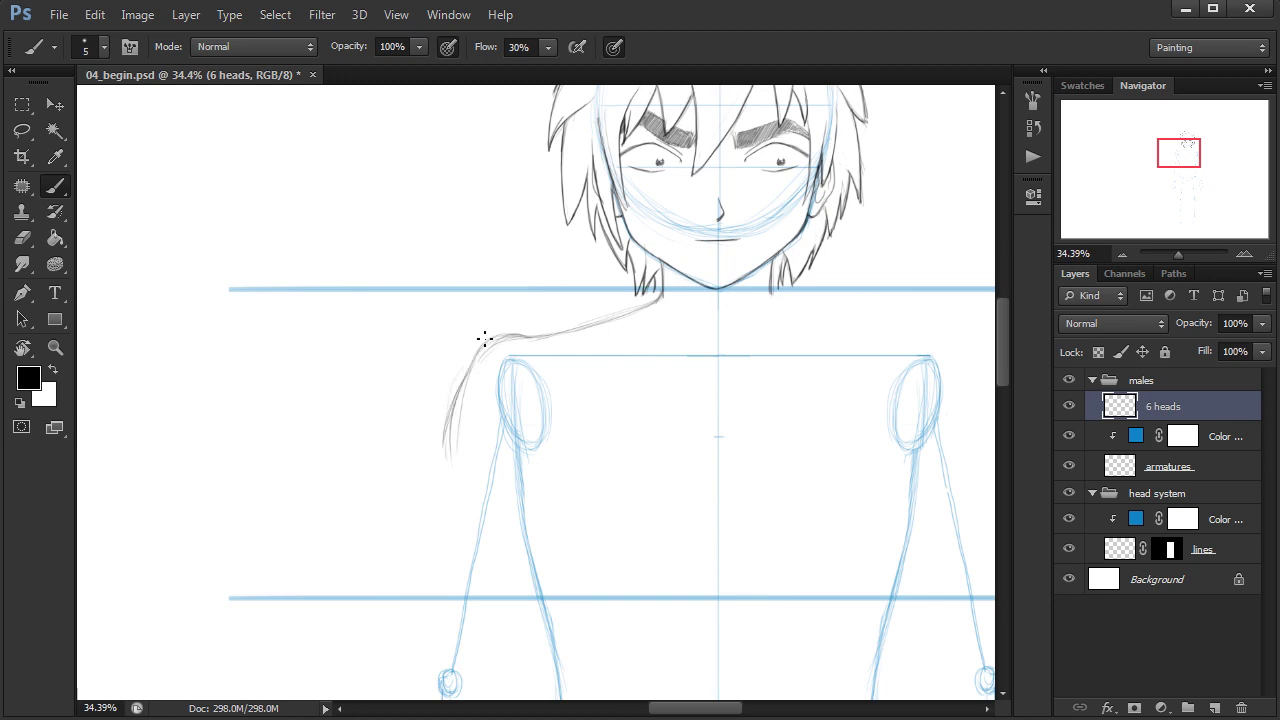
Erase the stray double lines around the left-hand shoulder and redraw its contour as one clean curve to the neck.
{"action": "key", "text": "e"}
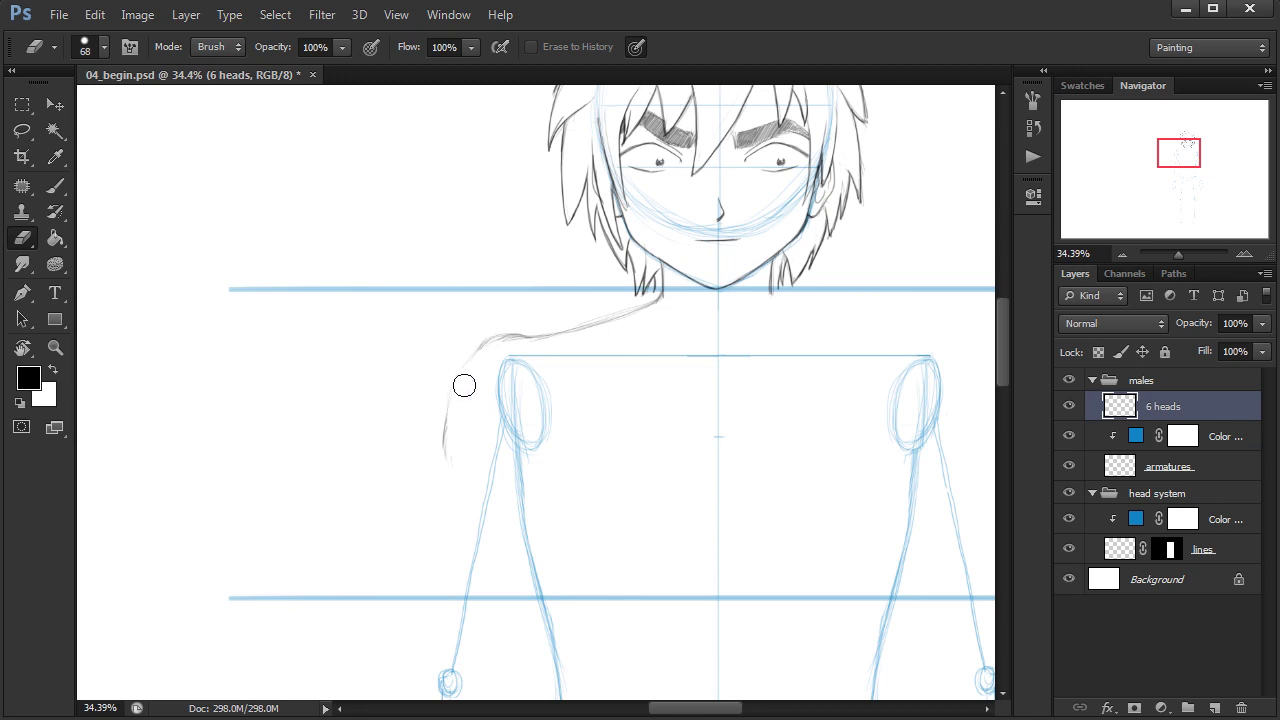
{"action": "key", "text": "b"}
{"action": "mouse_move", "coordinate": [451, 400]}
{"action": "left_mouse_down"}
{"action": "mouse_move", "coordinate": [478, 349]}
{"action": "mouse_move", "coordinate": [467, 363]}
{"action": "left_mouse_up"}
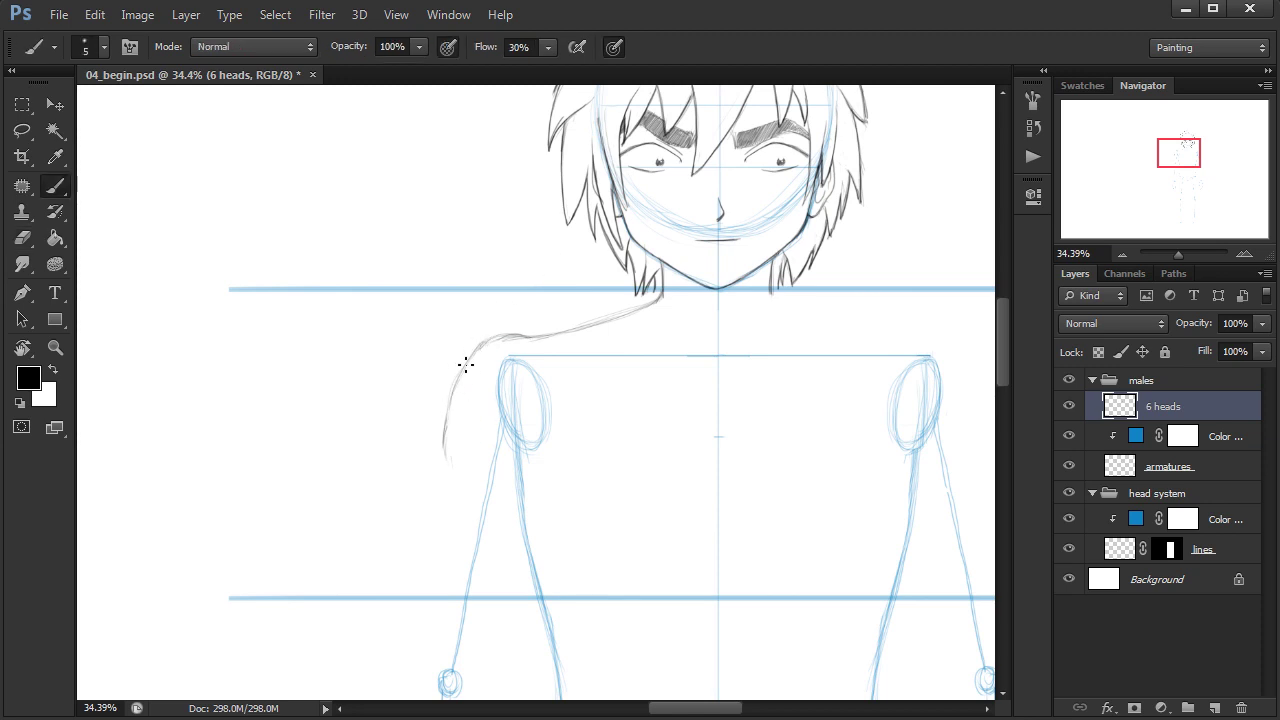
{"action": "key", "text": "e"}
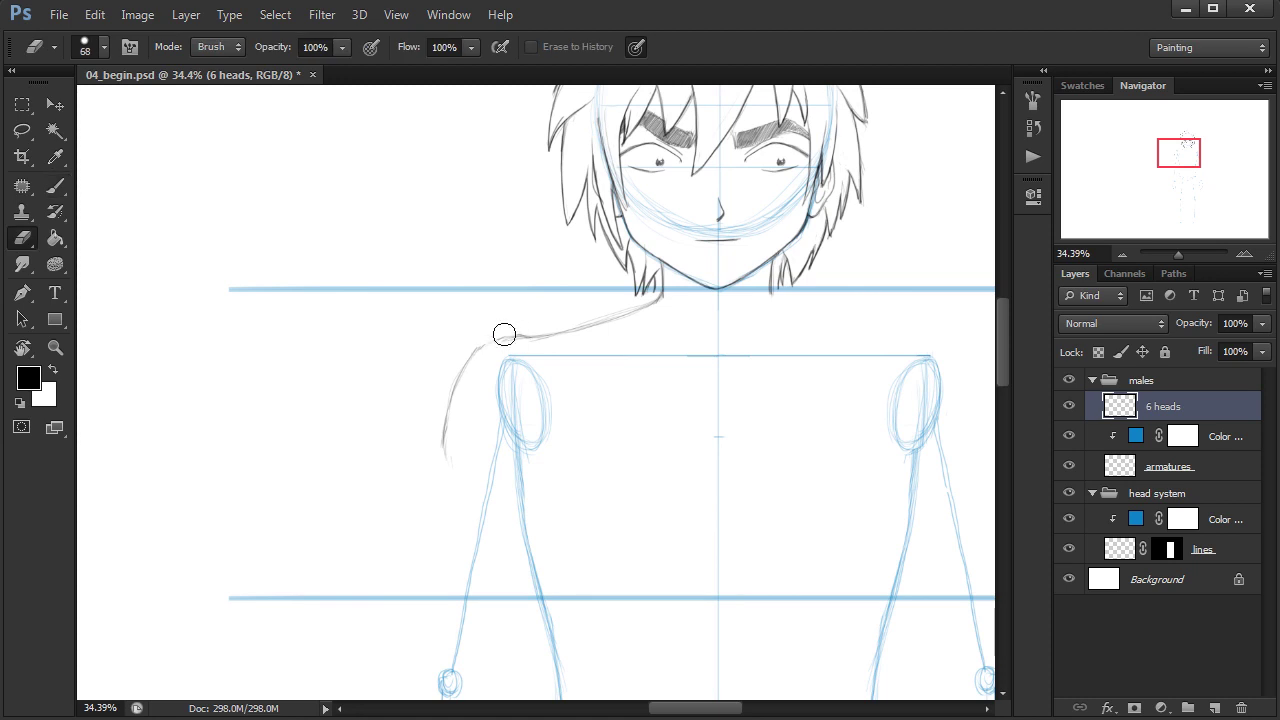
{"action": "key", "text": "b"}
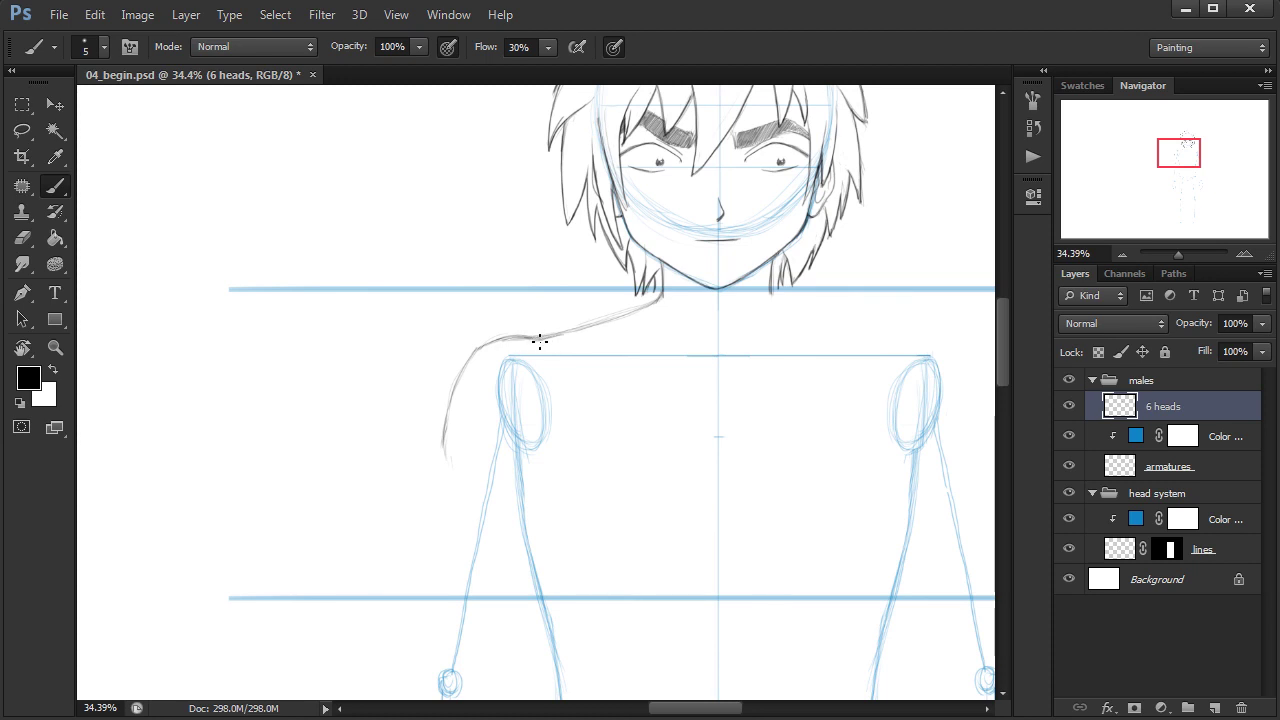
{"action": "left_click_drag", "start_coordinate": [554, 341], "coordinate": [658, 296]}
Sketch light deltoid and upper-arm muscle guides around the left-hand armature from shoulder to elbow.
{"action": "left_click_drag", "start_coordinate": [443, 466], "coordinate": [517, 271]}
{"action": "left_click_drag", "start_coordinate": [520, 545], "coordinate": [498, 513]}
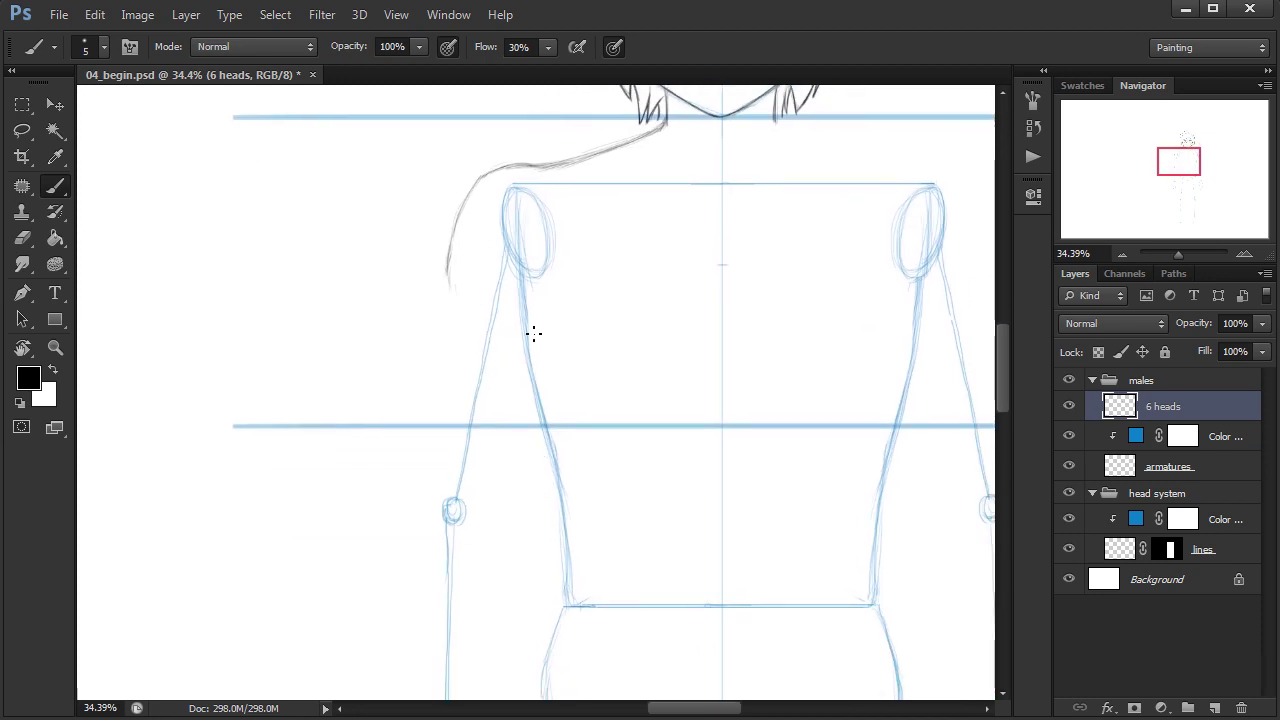
{"action": "left_click_drag", "start_coordinate": [503, 323], "coordinate": [511, 291]}
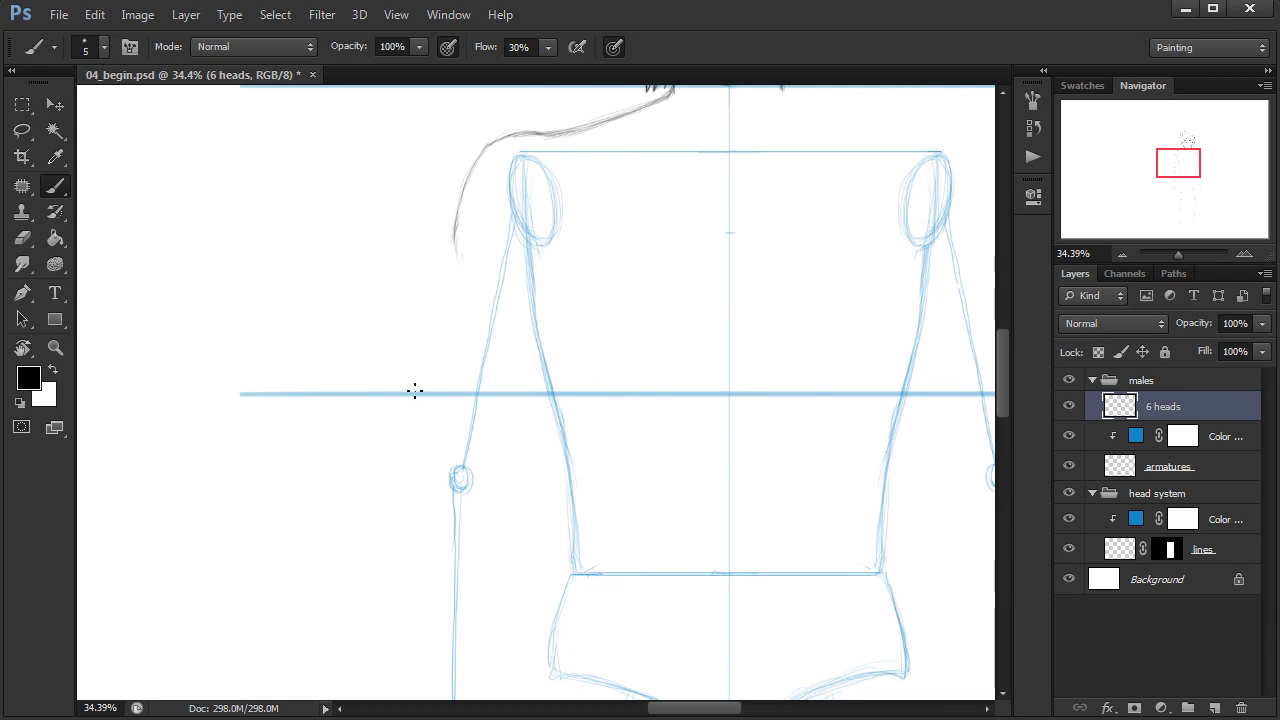
{"action": "left_click_drag", "start_coordinate": [565, 447], "coordinate": [543, 457]}
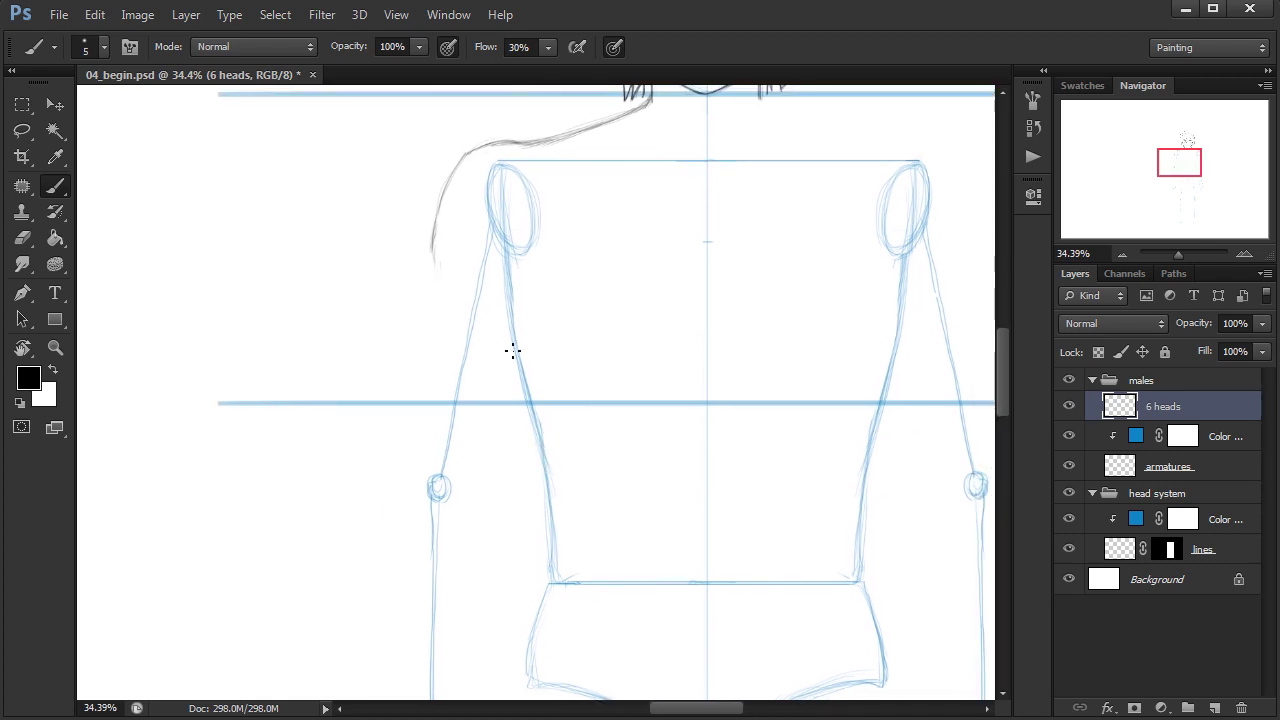
{"action": "left_click_drag", "start_coordinate": [436, 221], "coordinate": [430, 277]}
{"action": "left_click_drag", "start_coordinate": [490, 322], "coordinate": [453, 459]}
{"action": "left_click_drag", "start_coordinate": [480, 252], "coordinate": [429, 470]}
{"action": "left_click_drag", "start_coordinate": [492, 345], "coordinate": [462, 440]}
{"action": "left_click_drag", "start_coordinate": [486, 250], "coordinate": [439, 370]}
{"action": "left_click_drag", "start_coordinate": [484, 212], "coordinate": [448, 252]}
{"action": "left_click_drag", "start_coordinate": [512, 160], "coordinate": [481, 242]}
Draw the outer and inner contours of the left-hand upper arm down towards the elbow joint.
{"action": "mouse_move", "coordinate": [512, 150]}
{"action": "left_mouse_down"}
{"action": "mouse_move", "coordinate": [439, 268]}
{"action": "mouse_move", "coordinate": [456, 272]}
{"action": "mouse_move", "coordinate": [446, 299]}
{"action": "mouse_move", "coordinate": [427, 297]}
{"action": "mouse_move", "coordinate": [415, 336]}
{"action": "mouse_move", "coordinate": [410, 382]}
{"action": "left_mouse_up"}
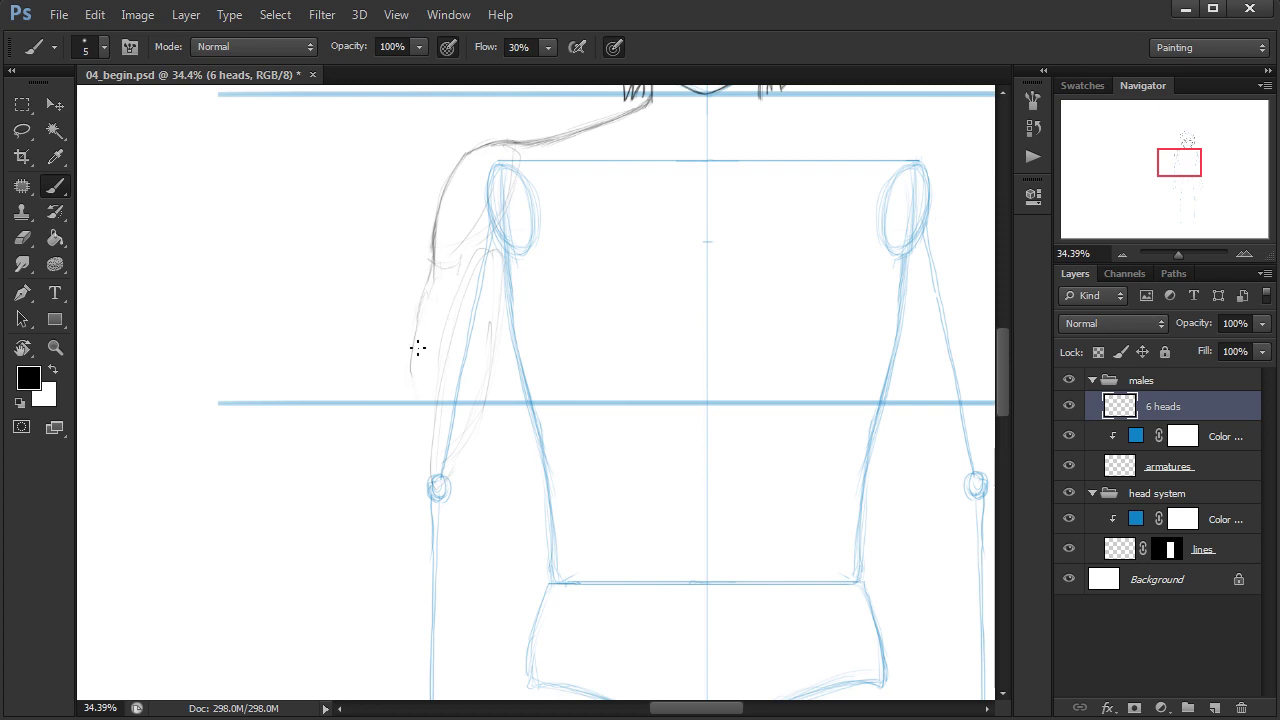
{"action": "left_click_drag", "start_coordinate": [429, 292], "coordinate": [410, 430]}
{"action": "left_click_drag", "start_coordinate": [417, 321], "coordinate": [406, 438]}
{"action": "left_click_drag", "start_coordinate": [406, 391], "coordinate": [406, 468]}
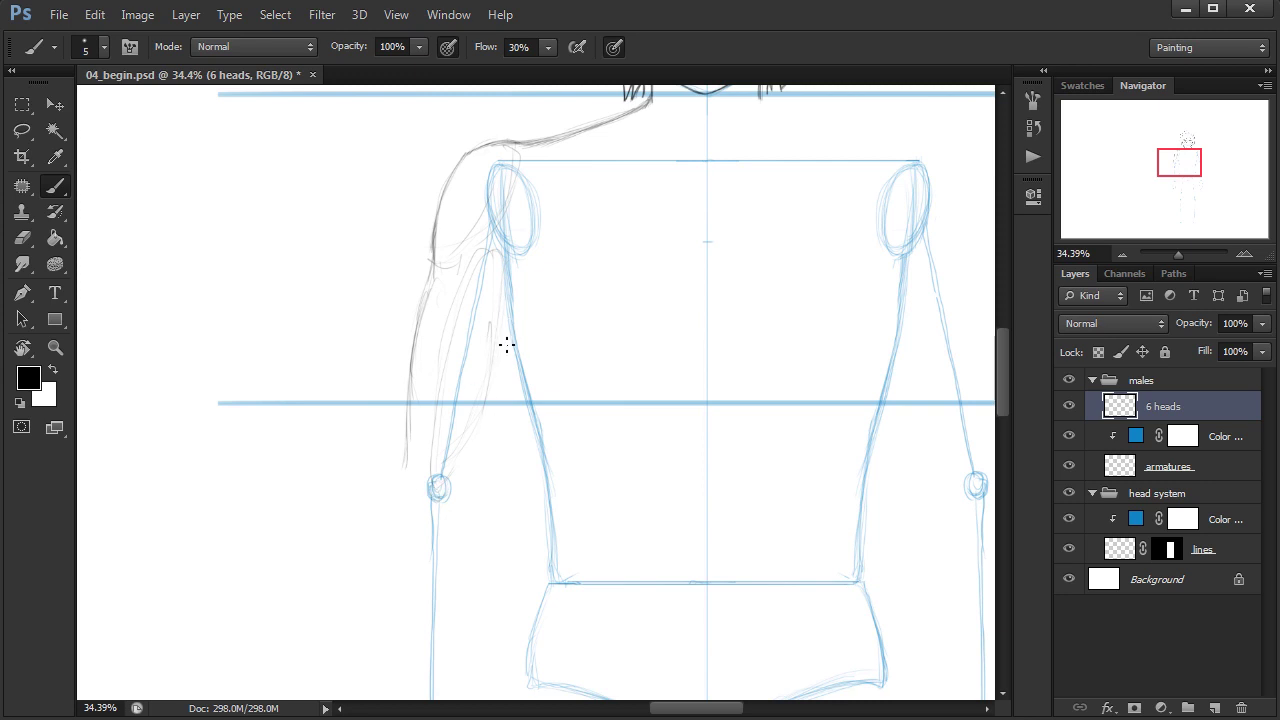
{"action": "left_click_drag", "start_coordinate": [498, 362], "coordinate": [478, 442]}
{"action": "mouse_move", "coordinate": [503, 369]}
{"action": "left_mouse_down"}
{"action": "mouse_move", "coordinate": [474, 448]}
{"action": "mouse_move", "coordinate": [506, 343]}
{"action": "mouse_move", "coordinate": [471, 471]}
{"action": "left_mouse_up"}
{"action": "left_click_drag", "start_coordinate": [490, 416], "coordinate": [473, 478]}
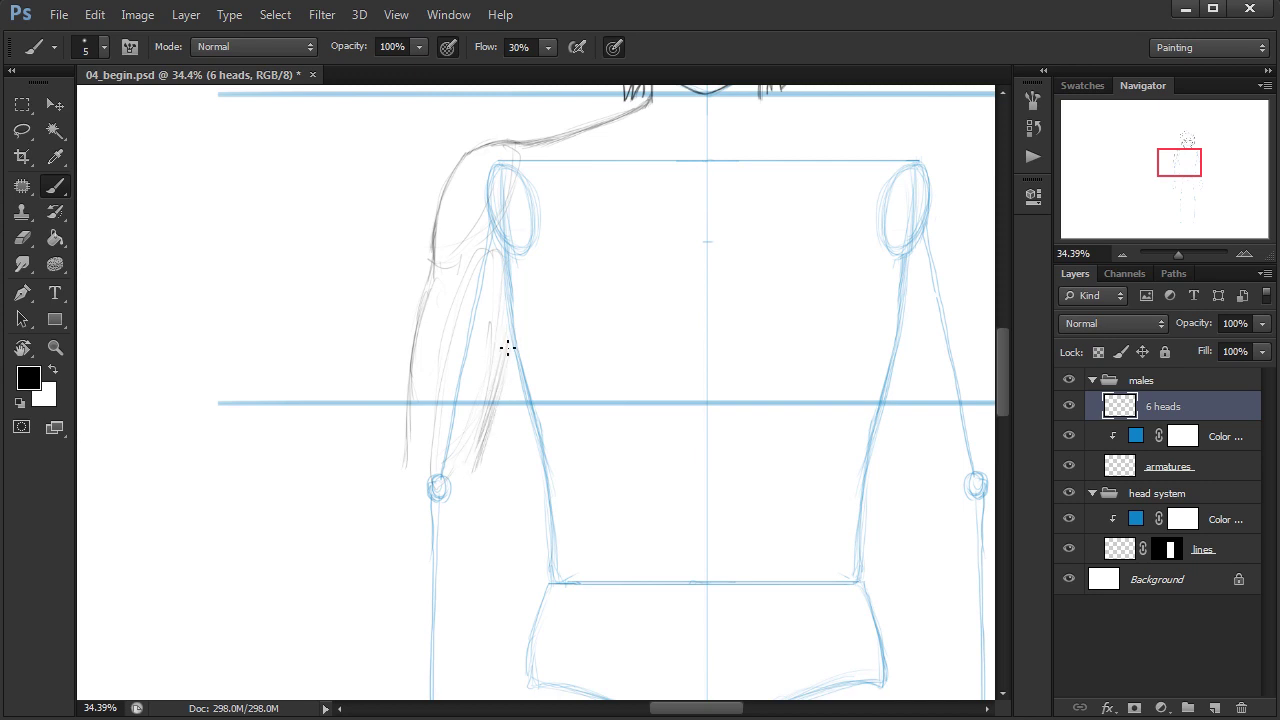
Draw the outer contour of the left-hand forearm, bulging below the elbow and tapering to the wrist.
{"action": "mouse_move", "coordinate": [508, 346]}
{"action": "left_mouse_down"}
{"action": "mouse_move", "coordinate": [472, 518]}
{"action": "mouse_move", "coordinate": [514, 349]}
{"action": "mouse_move", "coordinate": [556, 546]}
{"action": "left_mouse_up"}
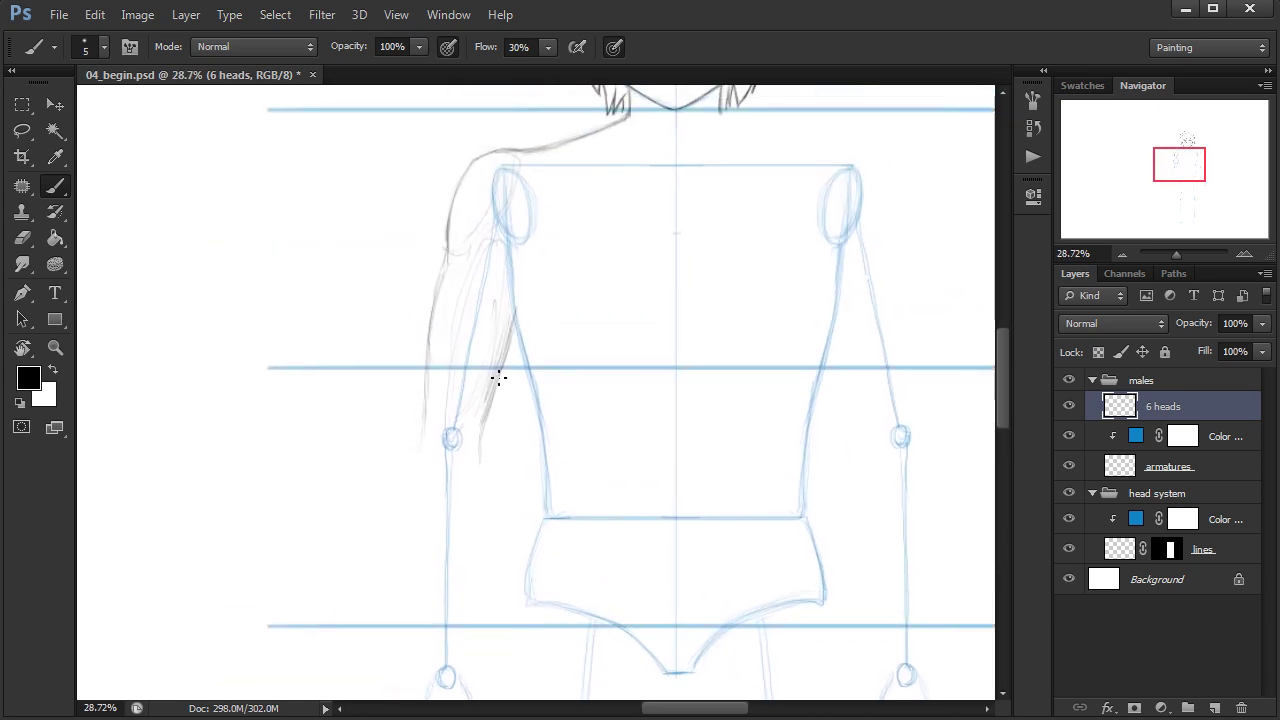
{"action": "left_click_drag", "start_coordinate": [510, 450], "coordinate": [508, 408]}
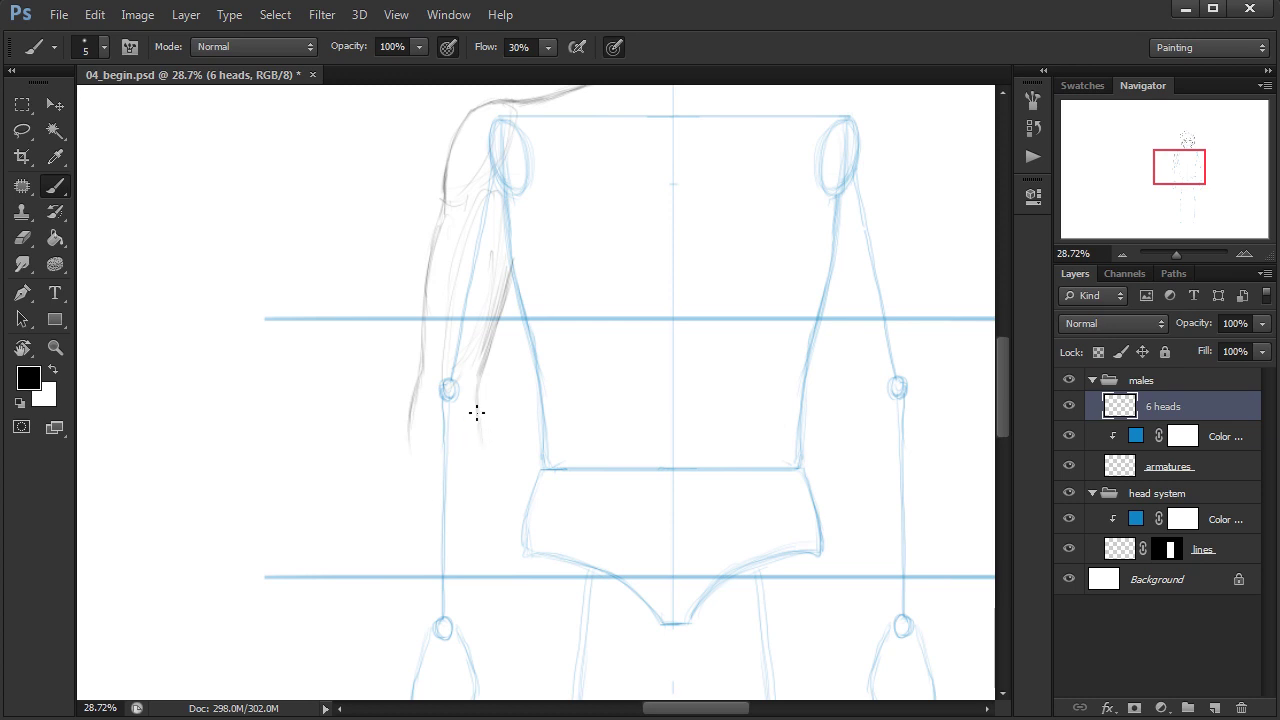
{"action": "scroll", "coordinate": [440, 430], "scroll_direction": "down", "scroll_amount": 3}
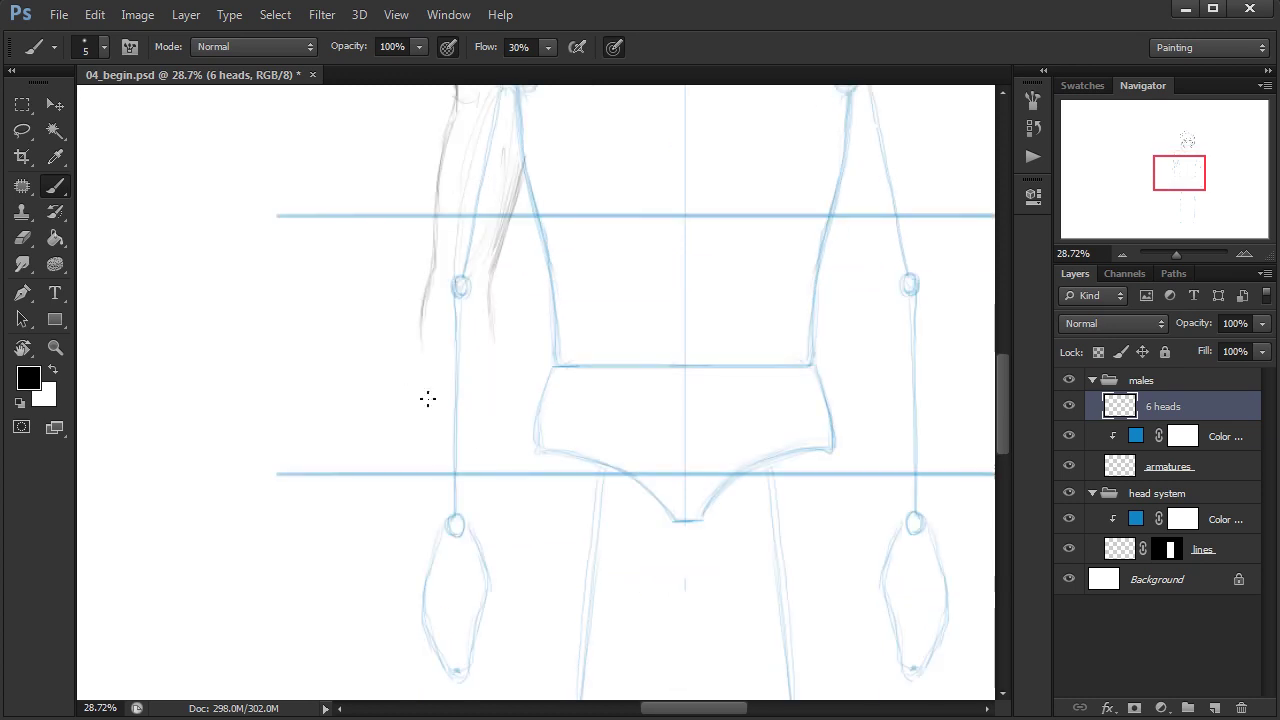
{"action": "mouse_move", "coordinate": [416, 410]}
{"action": "left_mouse_down"}
{"action": "mouse_move", "coordinate": [425, 294]}
{"action": "mouse_move", "coordinate": [417, 417]}
{"action": "mouse_move", "coordinate": [434, 531]}
{"action": "left_mouse_up"}
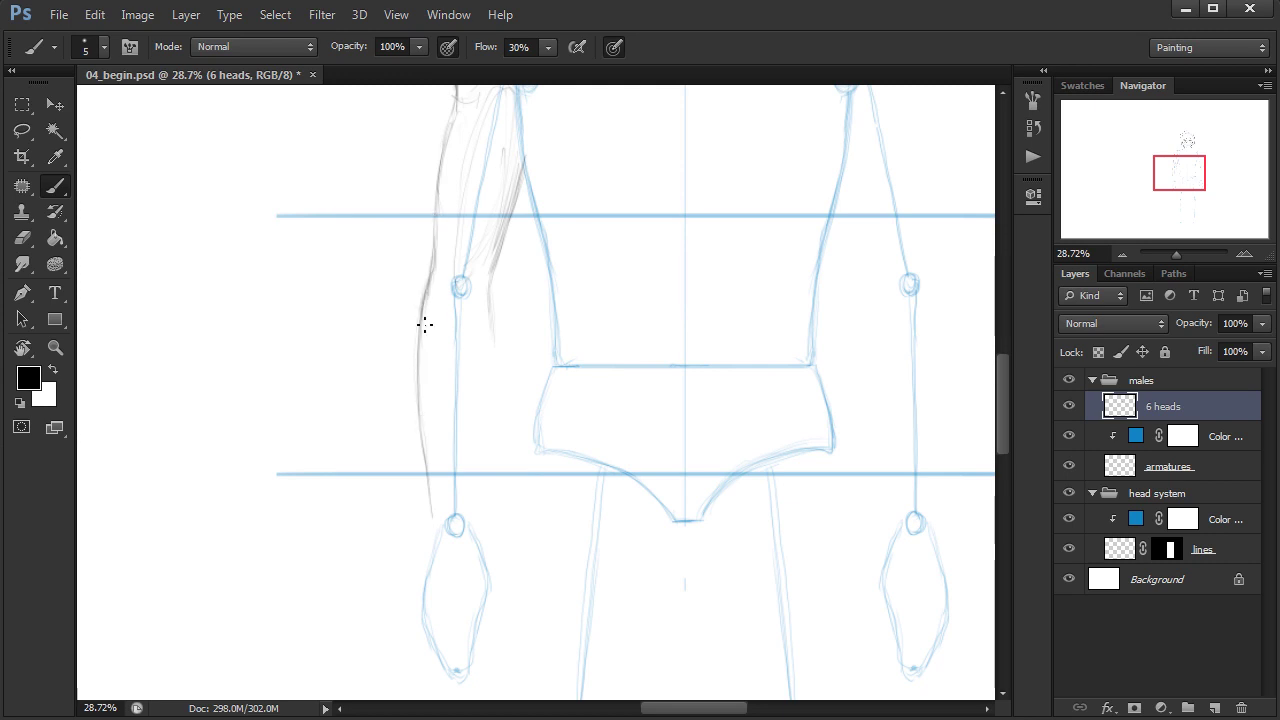
Clean up the outer elbow line and draw the inner forearm contour down to the wrist.
{"action": "key", "text": "e"}
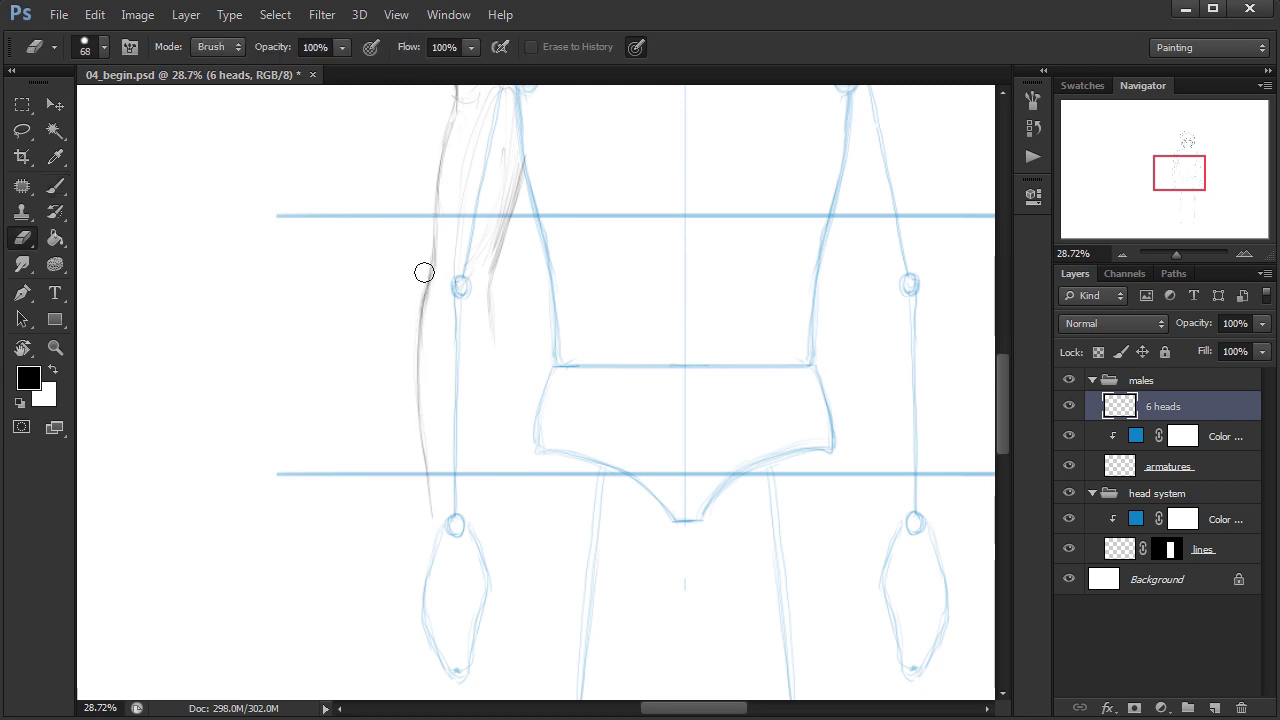
{"action": "left_click_drag", "start_coordinate": [423, 286], "coordinate": [421, 296]}
{"action": "key", "text": "b"}
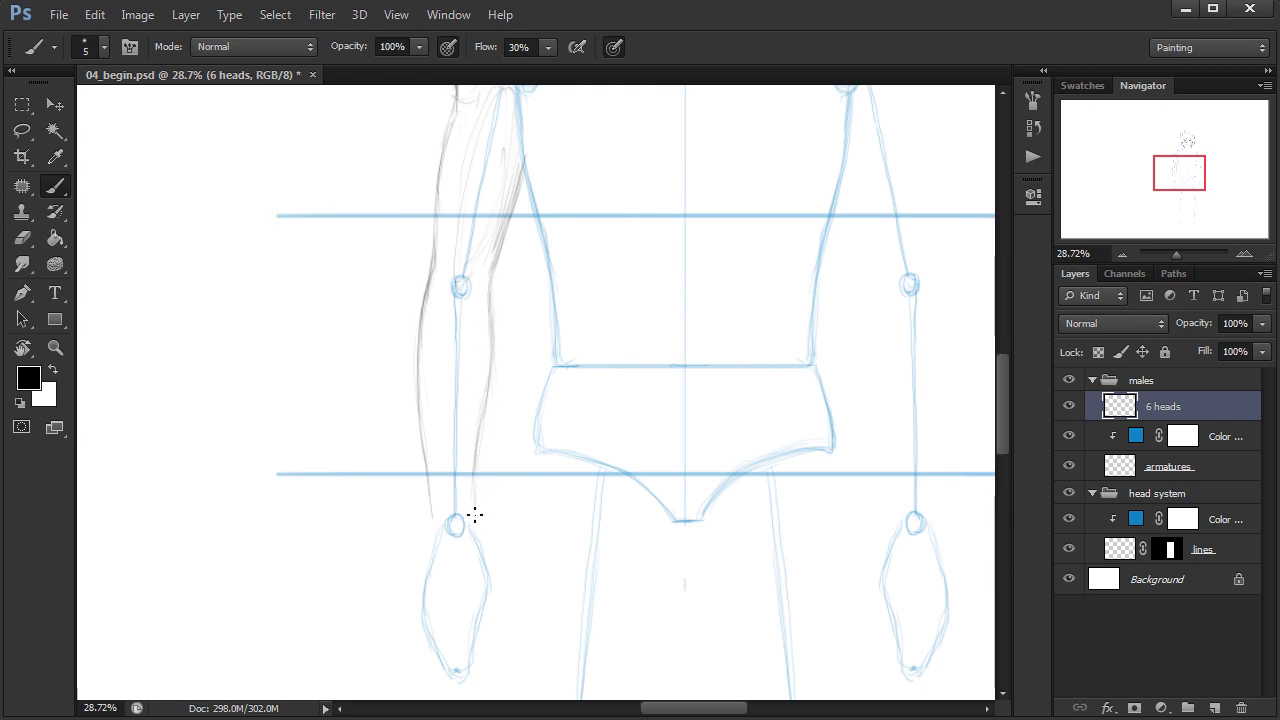
{"action": "left_click_drag", "start_coordinate": [473, 501], "coordinate": [474, 466]}
Redraw the outer wrist contour and extend it along the outer edge of the left-hand hand guide.
{"action": "scroll", "coordinate": [504, 480], "scroll_direction": "down", "scroll_amount": 2}
{"action": "key", "text": "e"}
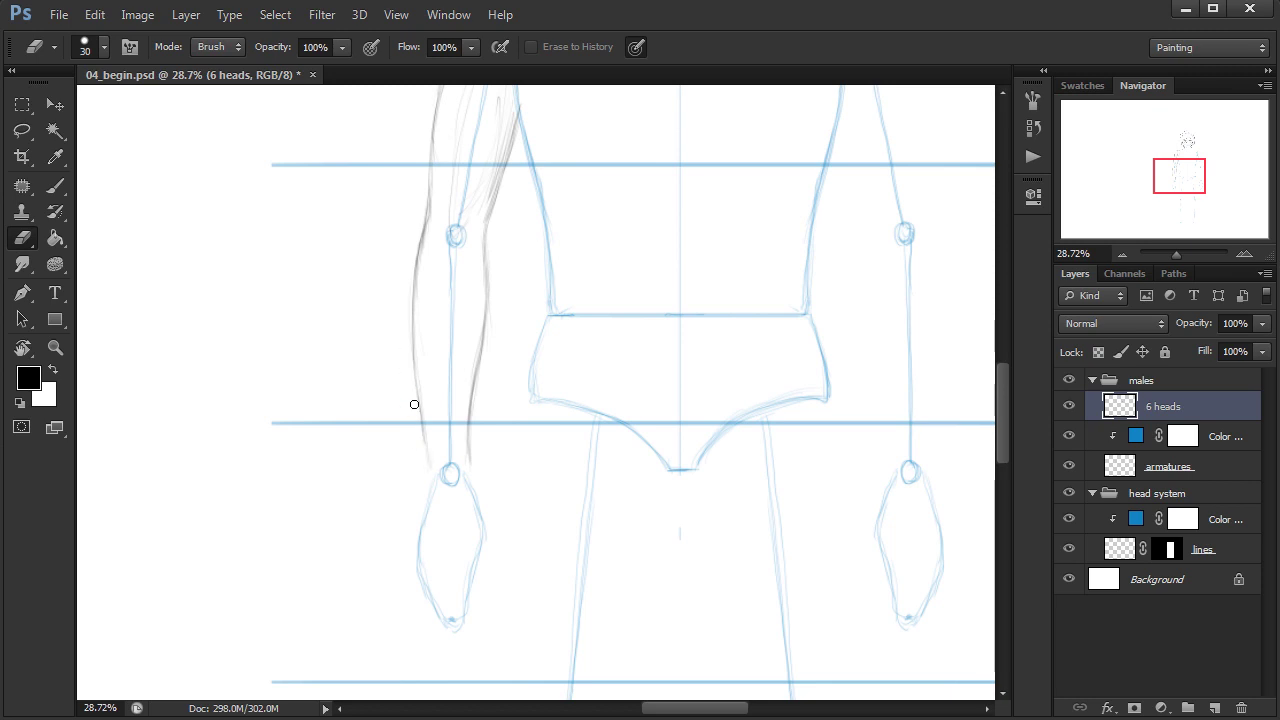
{"action": "key", "text": "b"}
{"action": "left_click_drag", "start_coordinate": [420, 418], "coordinate": [425, 459]}
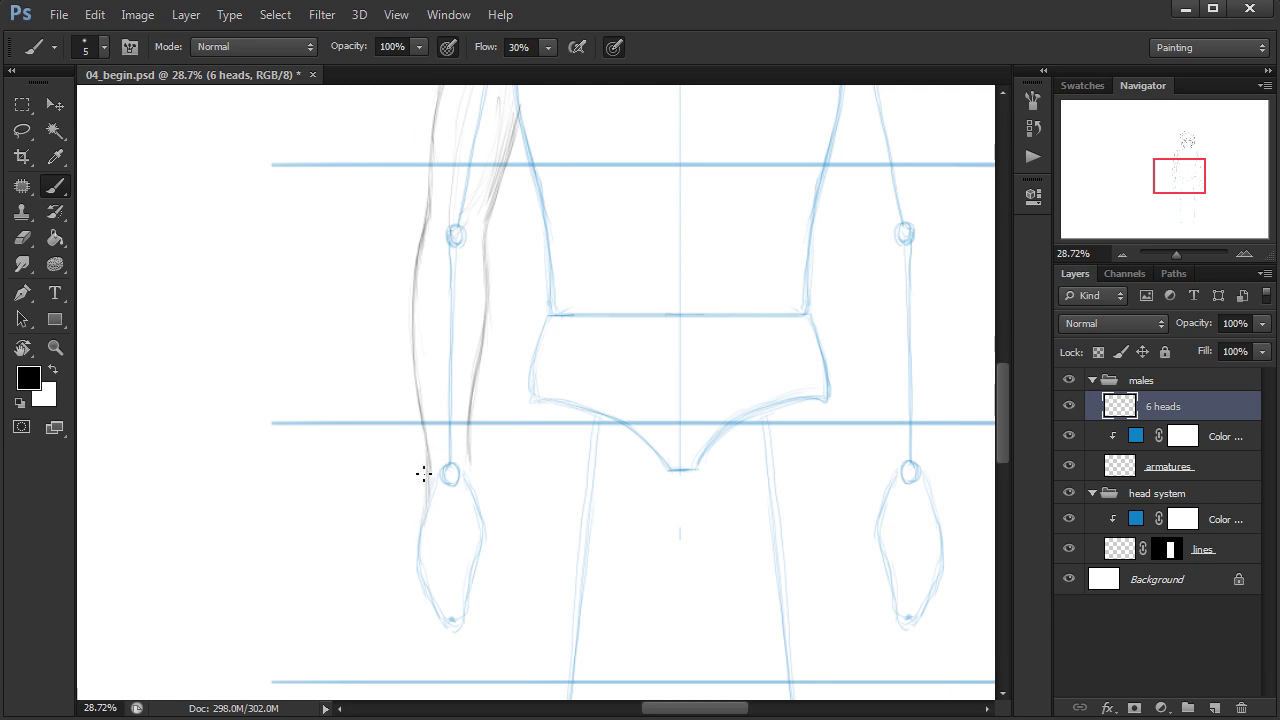
{"action": "mouse_move", "coordinate": [418, 539]}
{"action": "left_mouse_down"}
{"action": "mouse_move", "coordinate": [425, 490]}
{"action": "mouse_move", "coordinate": [417, 552]}
{"action": "left_mouse_up"}
Thin the heavy lines at the outer wrist with the Eraser and restate the hand's outer edge.
{"action": "key", "text": "e"}
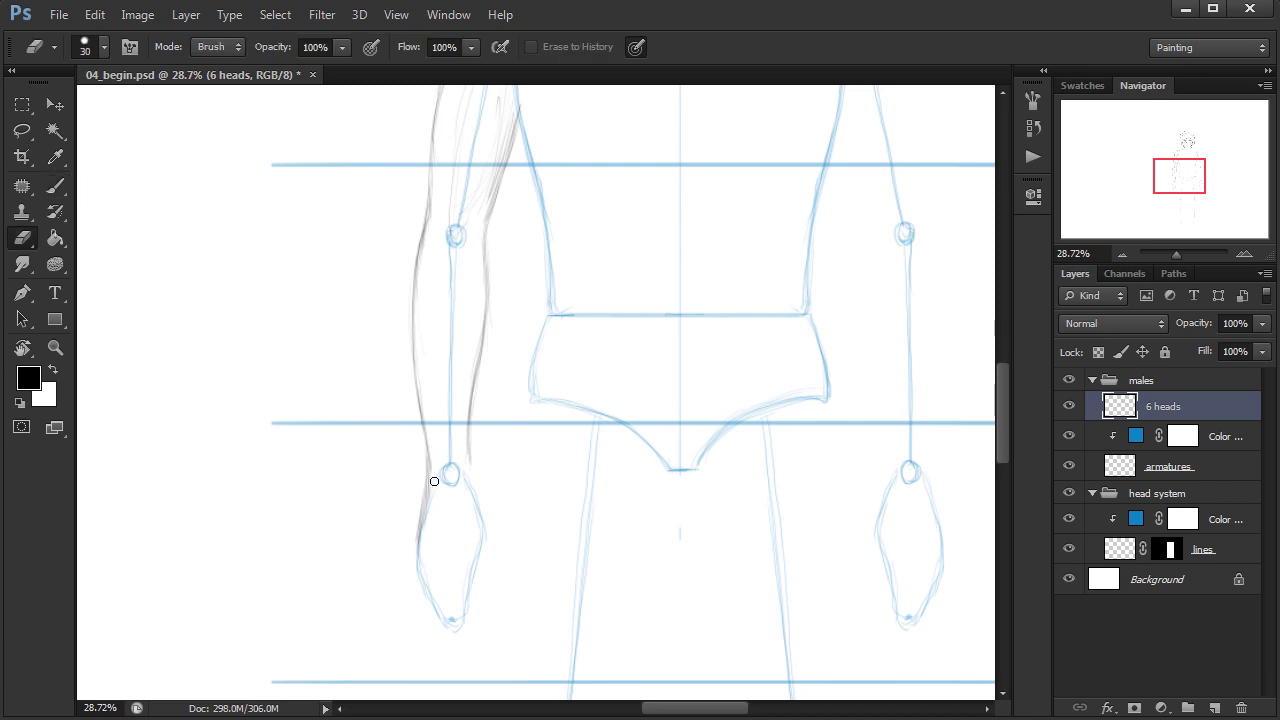
{"action": "left_click_drag", "start_coordinate": [431, 463], "coordinate": [426, 531]}
{"action": "left_click_drag", "start_coordinate": [434, 446], "coordinate": [424, 534]}
{"action": "key", "text": "b"}
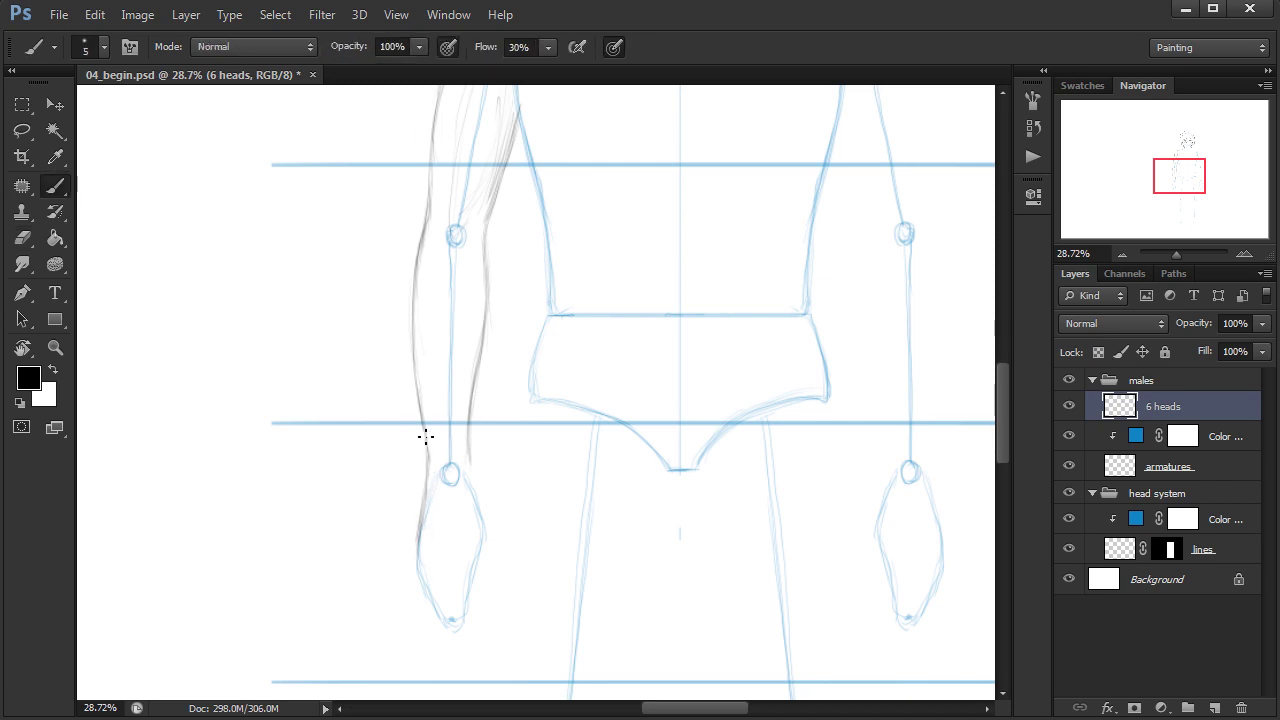
{"action": "left_click_drag", "start_coordinate": [428, 483], "coordinate": [424, 500]}
{"action": "left_click_drag", "start_coordinate": [420, 550], "coordinate": [423, 578]}
Draw the hand's inner edge from the wrist to the thumb and complete its outer edge to the fingertips.
{"action": "left_click_drag", "start_coordinate": [479, 505], "coordinate": [468, 463]}
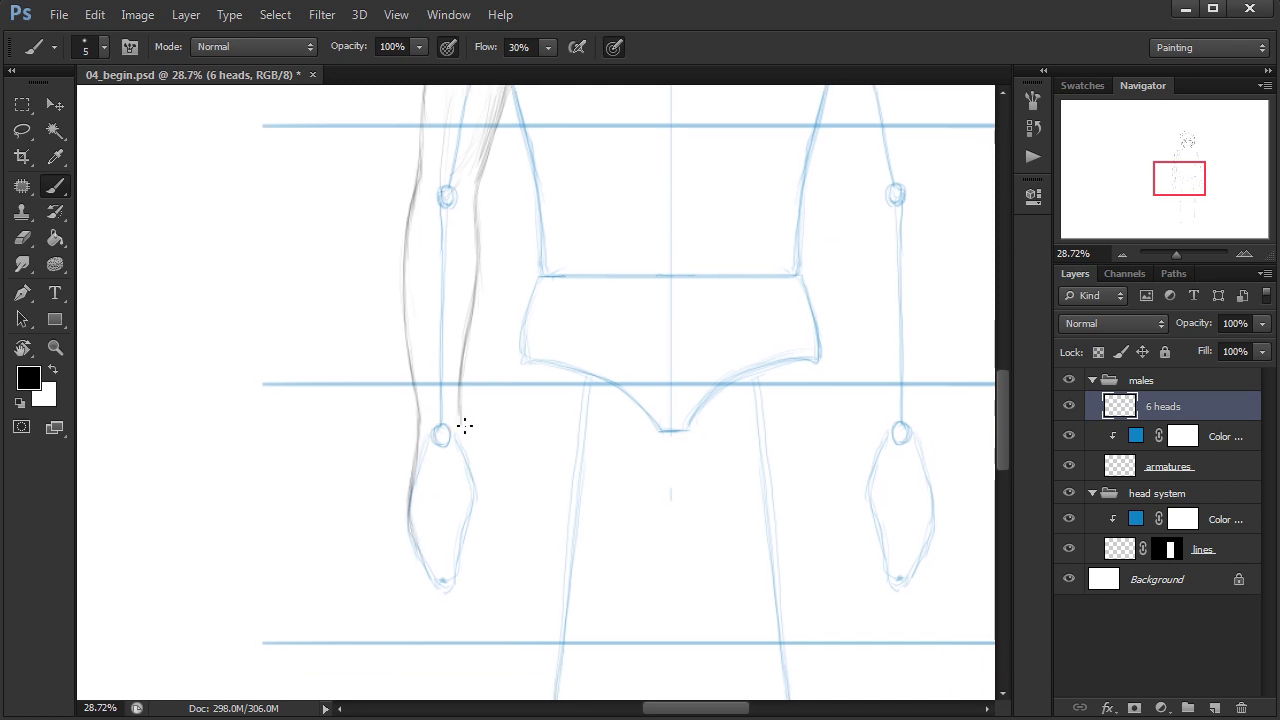
{"action": "left_click_drag", "start_coordinate": [457, 411], "coordinate": [477, 484]}
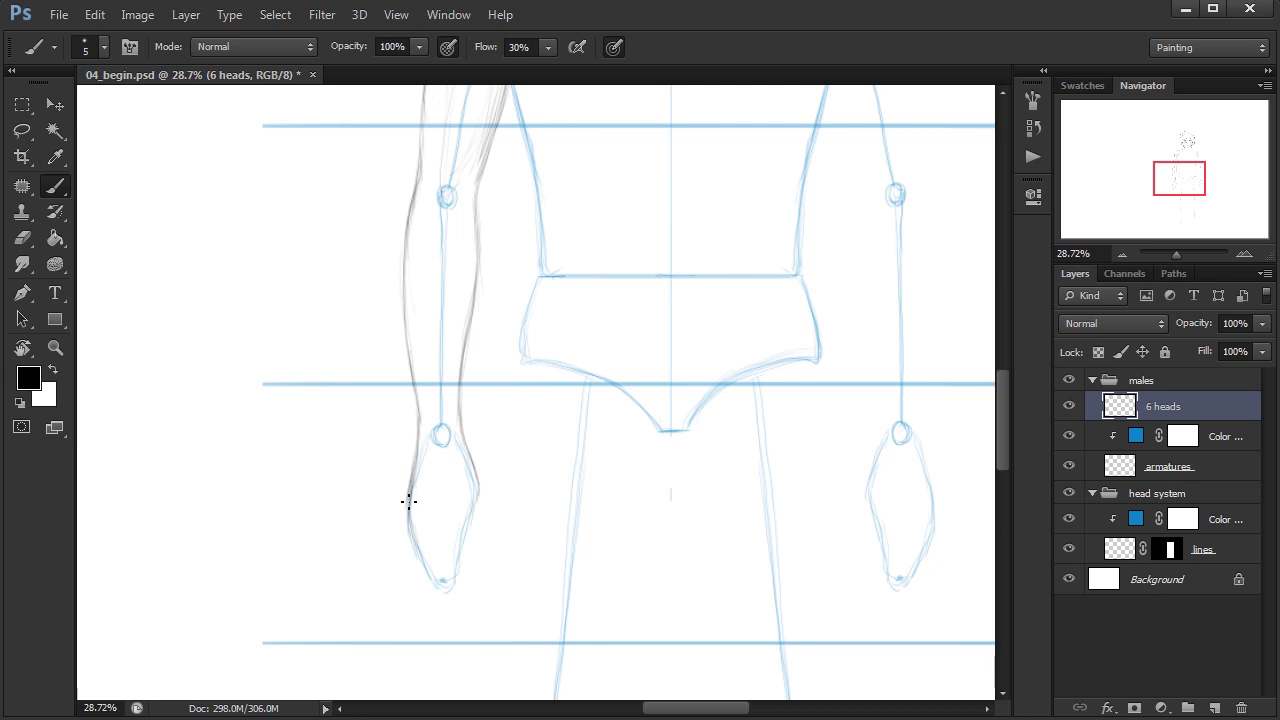
{"action": "key", "text": "e"}
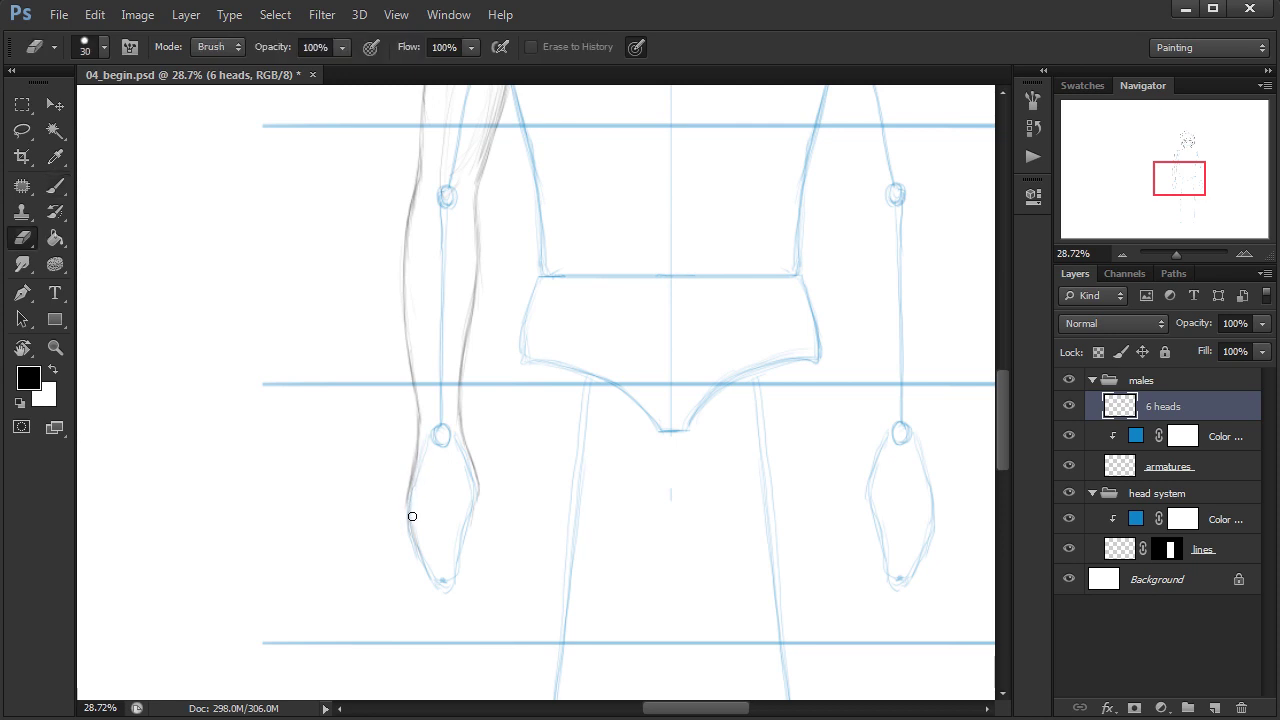
{"action": "key", "text": "b"}
{"action": "left_click_drag", "start_coordinate": [409, 522], "coordinate": [423, 568]}
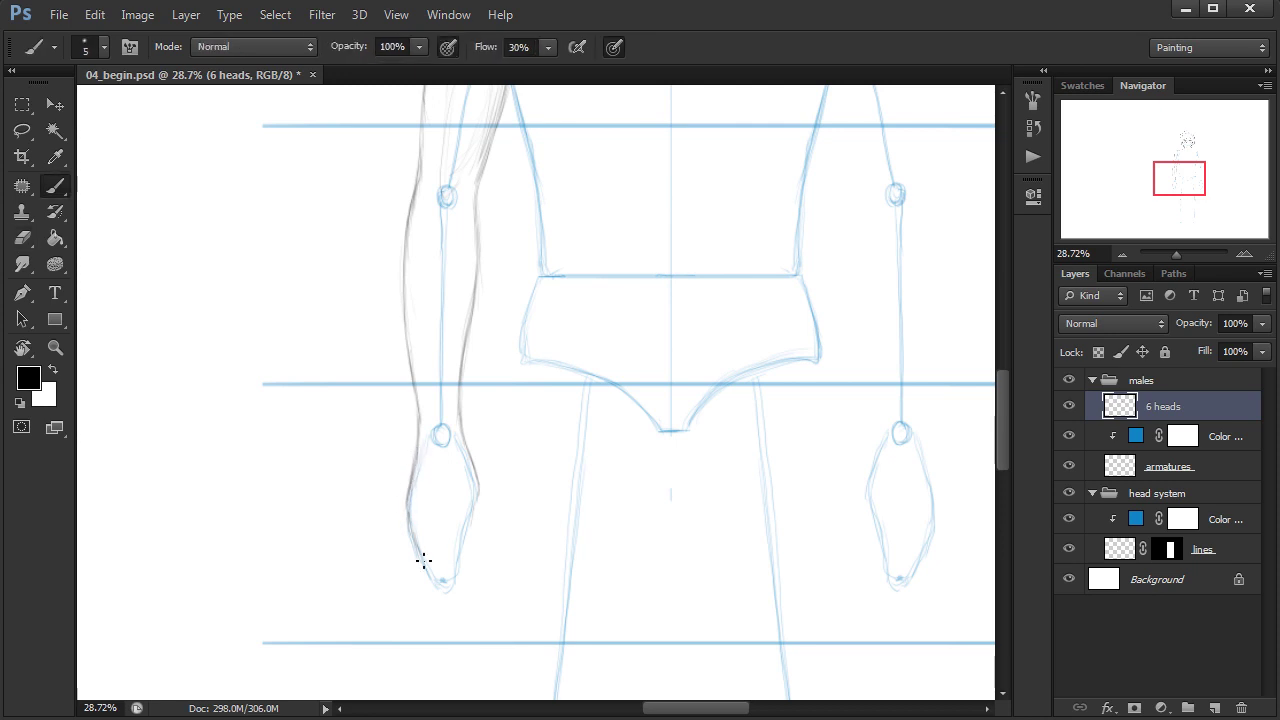
{"action": "left_click_drag", "start_coordinate": [411, 523], "coordinate": [426, 564]}
{"action": "mouse_move", "coordinate": [426, 569]}
{"action": "left_mouse_down"}
{"action": "mouse_move", "coordinate": [447, 600]}
{"action": "mouse_move", "coordinate": [436, 546]}
{"action": "left_mouse_up"}
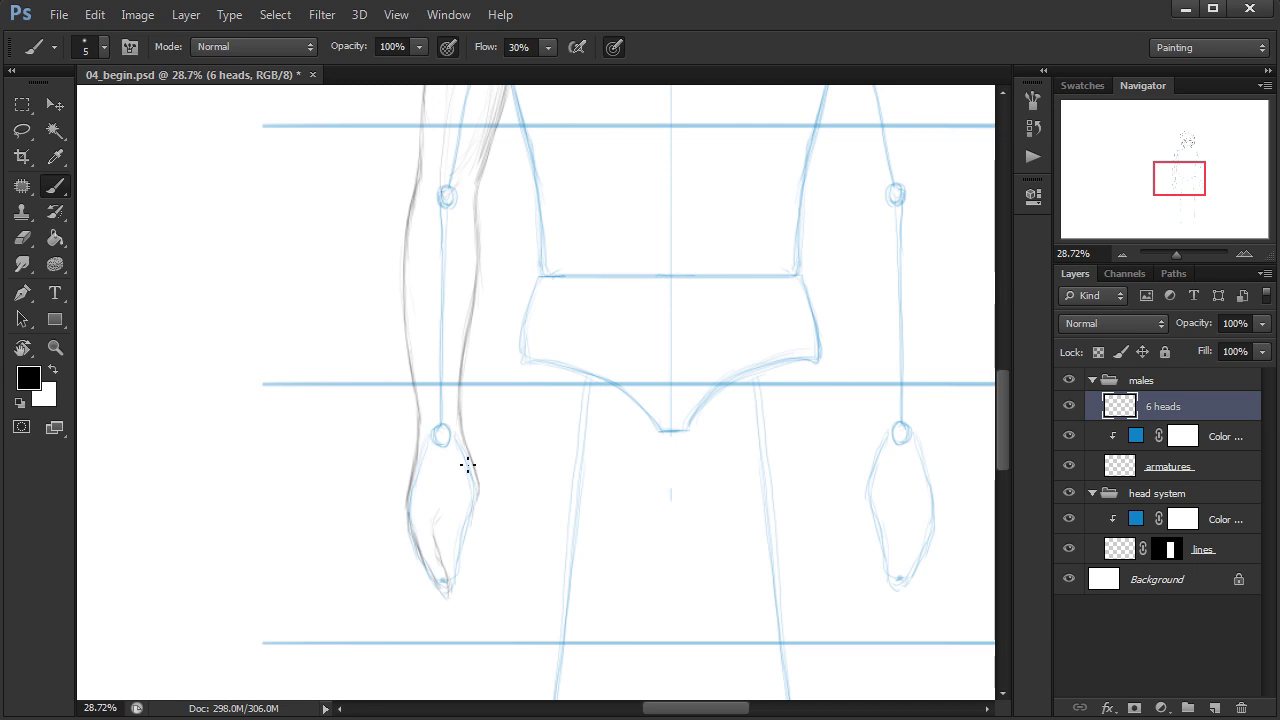
Draw the thumb and the finger division lines inside the left-hand hand shape.
{"action": "left_click_drag", "start_coordinate": [476, 489], "coordinate": [476, 522]}
{"action": "left_click_drag", "start_coordinate": [458, 555], "coordinate": [456, 513]}
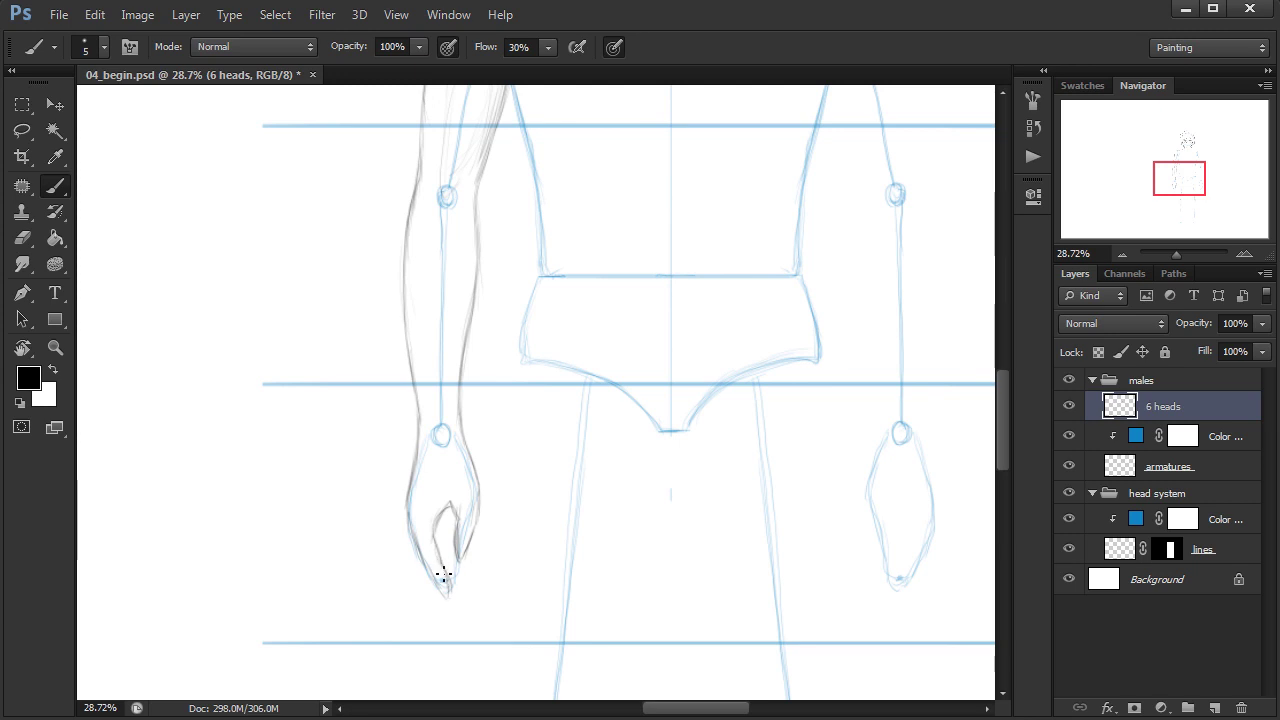
{"action": "left_click_drag", "start_coordinate": [446, 578], "coordinate": [446, 596]}
{"action": "left_click_drag", "start_coordinate": [448, 577], "coordinate": [448, 514]}
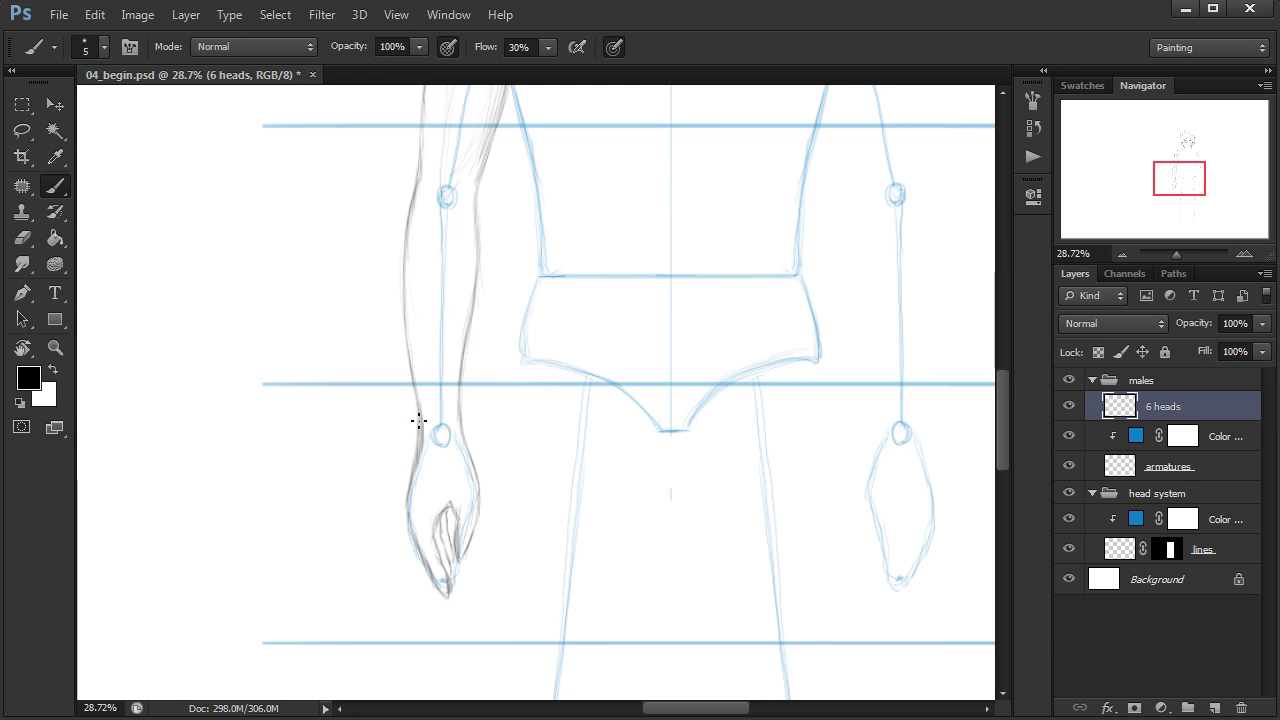
Clean up and restate the drawn hand's outer edge around the knuckles and thin the lines beside the thumb.
{"action": "key", "text": "e"}
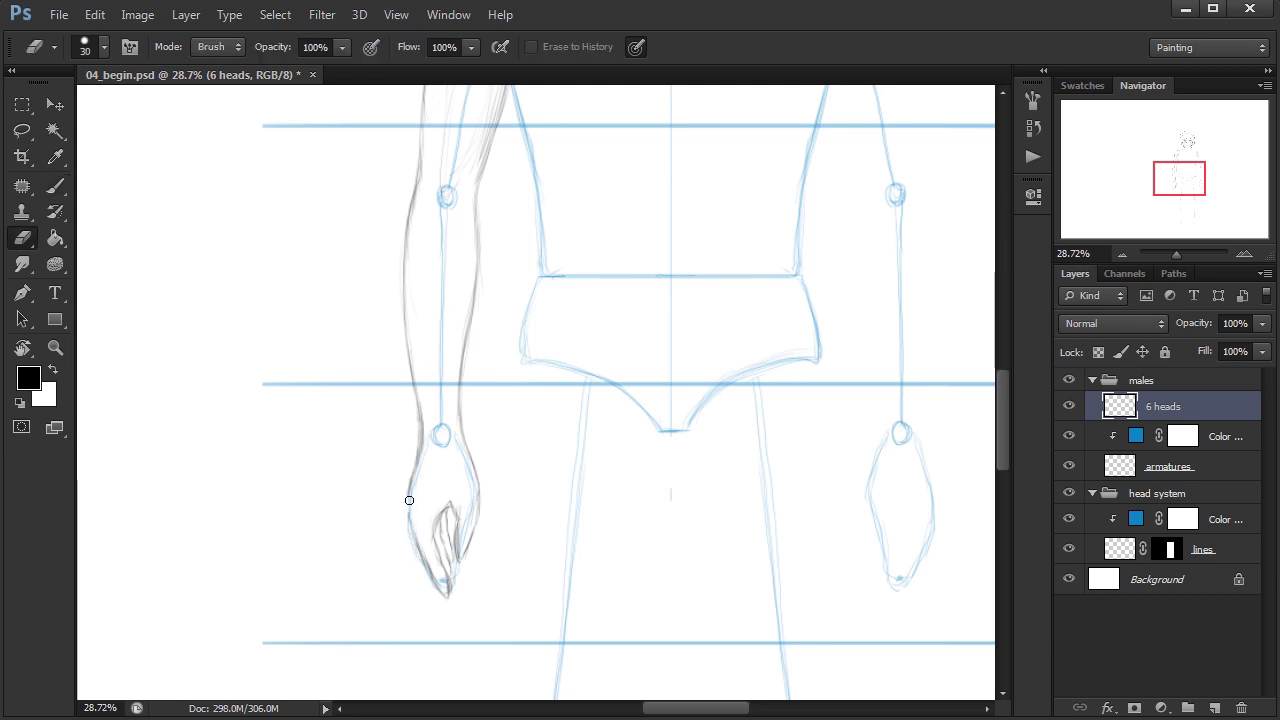
{"action": "key", "text": "b"}
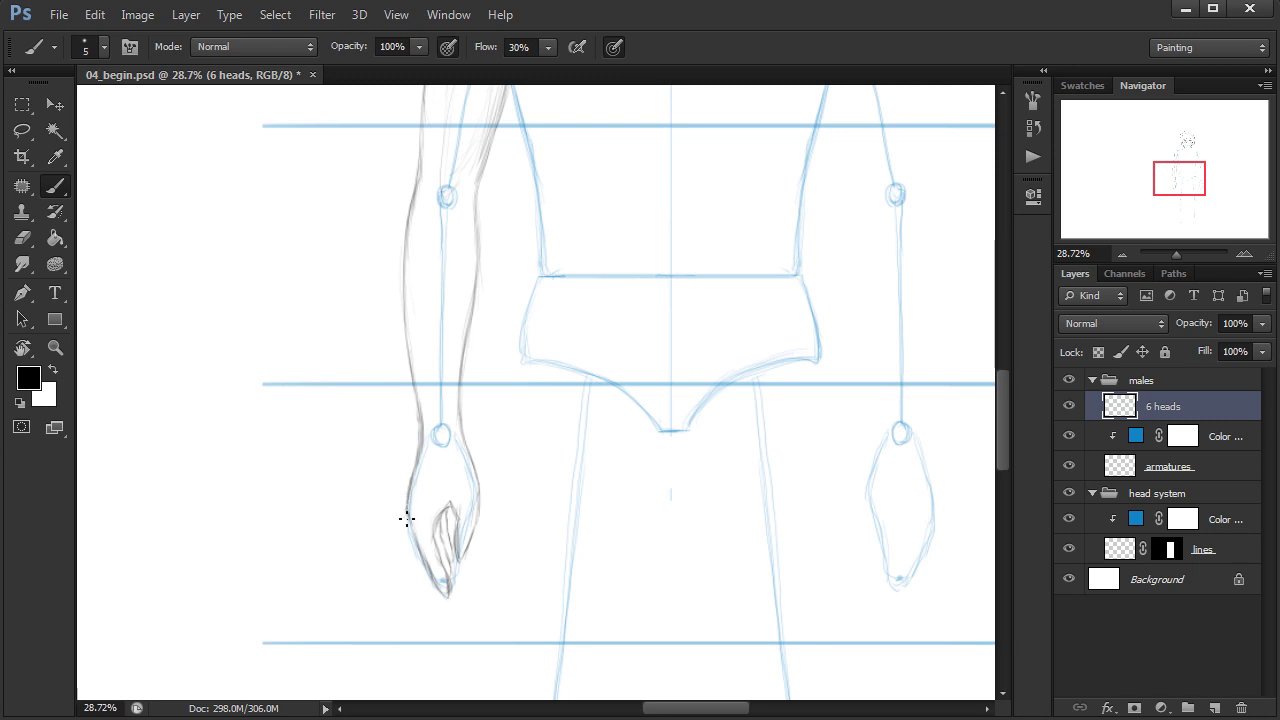
{"action": "left_click_drag", "start_coordinate": [403, 500], "coordinate": [414, 544]}
{"action": "left_click_drag", "start_coordinate": [408, 495], "coordinate": [420, 440]}
{"action": "key", "text": "e"}
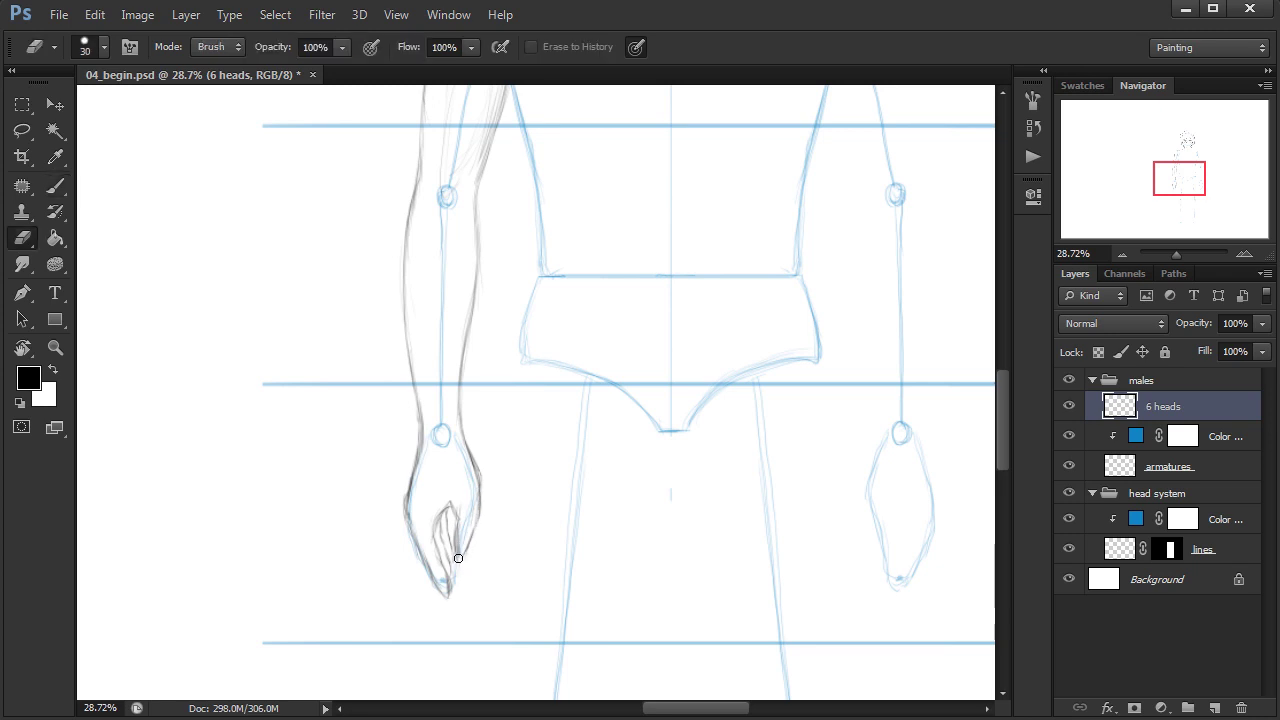
{"action": "key", "text": "b"}
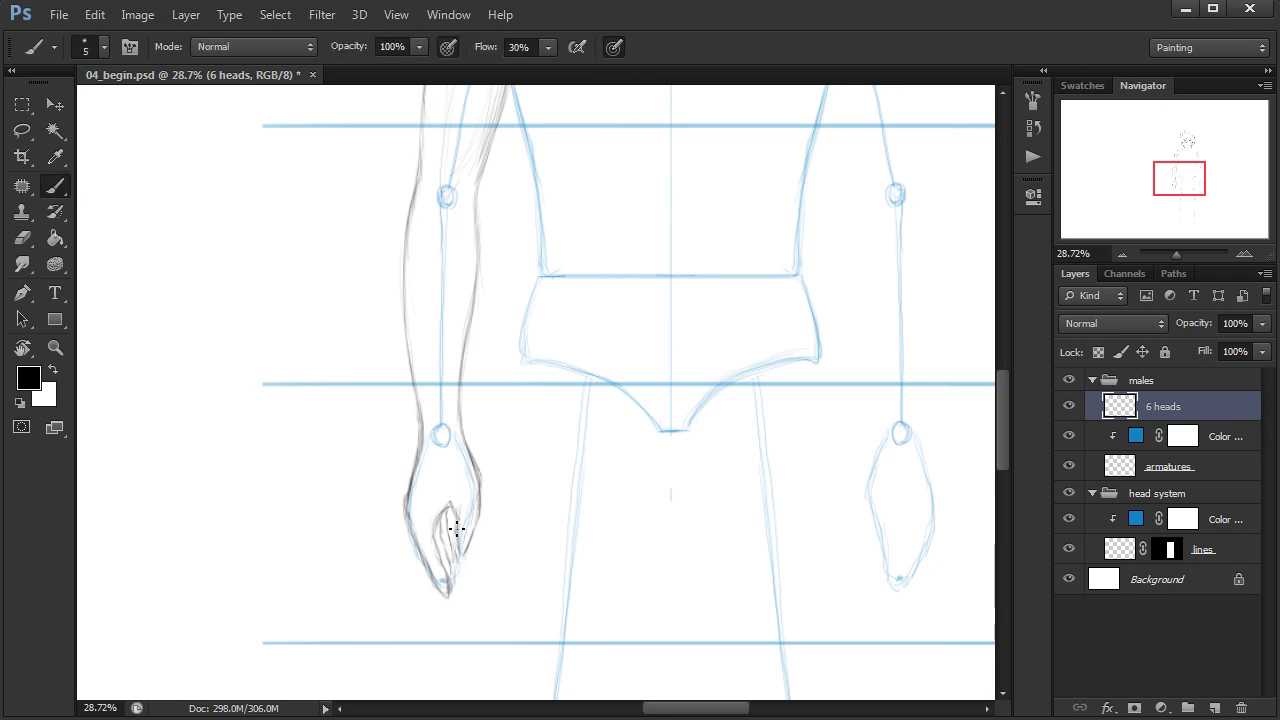
{"action": "left_click_drag", "start_coordinate": [455, 542], "coordinate": [451, 528]}
Lasso the hand's inner edge from wrist to thumb tip, warp it into a smoother curve, and deselect it.
{"action": "key", "text": "l"}
{"action": "mouse_move", "coordinate": [480, 447]}
{"action": "left_mouse_down"}
{"action": "mouse_move", "coordinate": [471, 534]}
{"action": "mouse_move", "coordinate": [490, 522]}
{"action": "mouse_move", "coordinate": [476, 491]}
{"action": "left_mouse_up"}
{"action": "key", "text": "ctrl+t"}
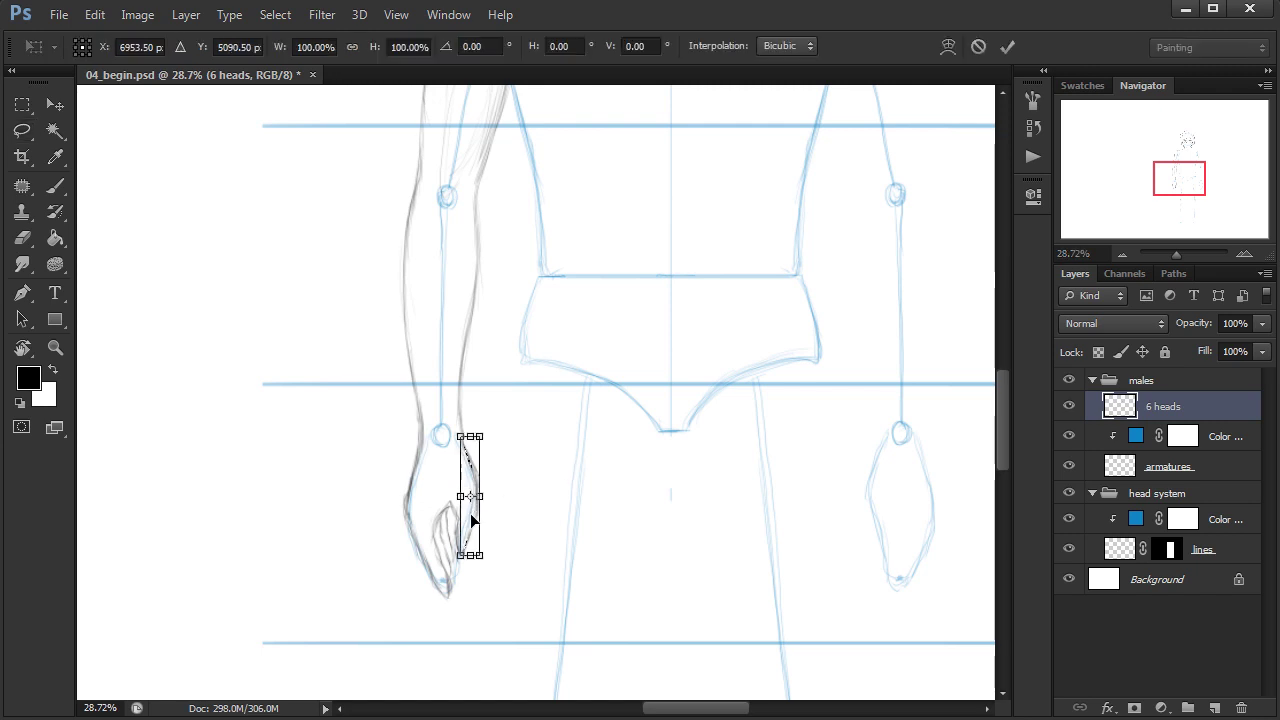
{"action": "right_click", "coordinate": [469, 514]}
{"action": "left_click", "coordinate": [510, 365]}
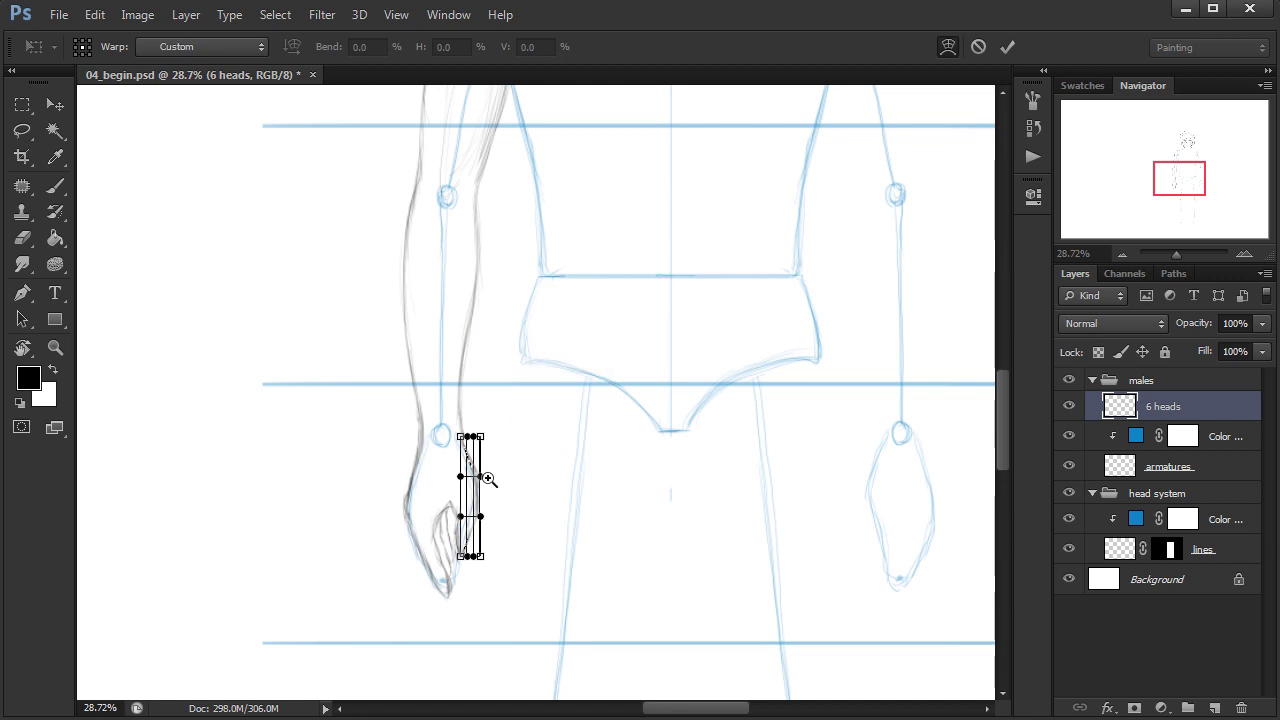
{"action": "scroll", "coordinate": [491, 503], "scroll_direction": "up", "scroll_amount": 5}
{"action": "mouse_move", "coordinate": [475, 558]}
{"action": "left_mouse_down"}
{"action": "mouse_move", "coordinate": [514, 454]}
{"action": "mouse_move", "coordinate": [449, 472]}
{"action": "left_mouse_up"}
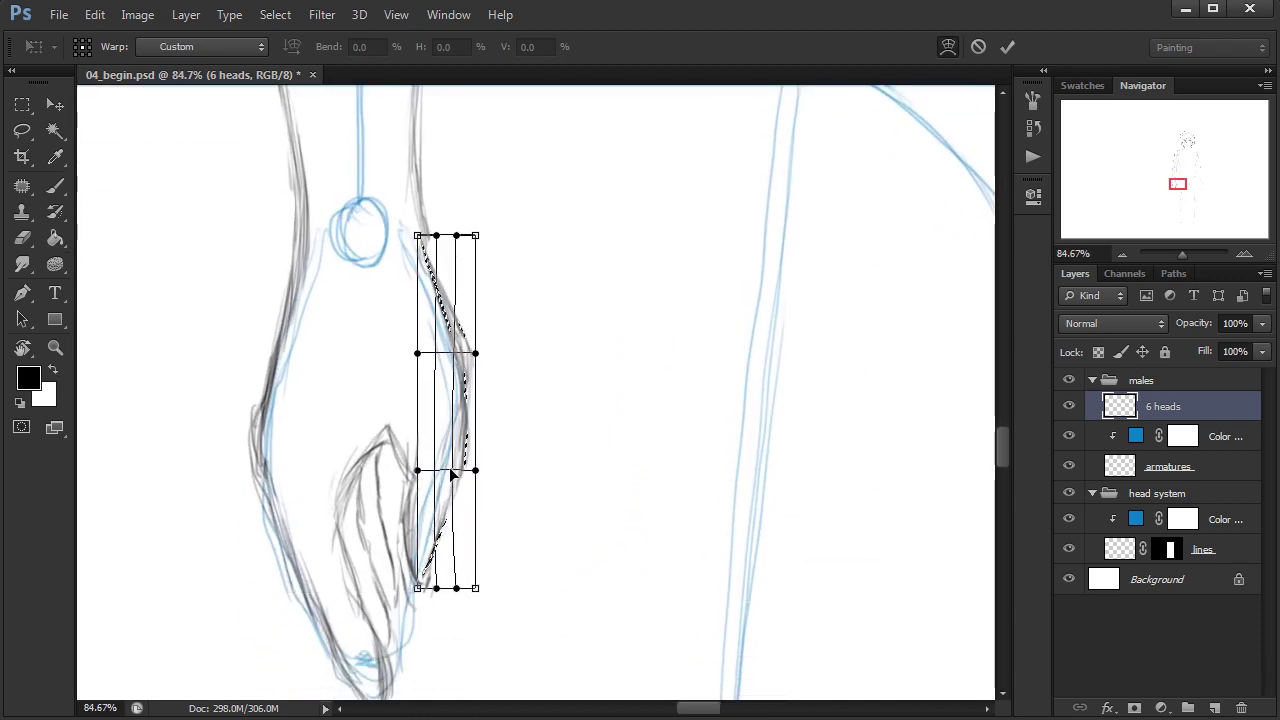
{"action": "left_click_drag", "start_coordinate": [454, 355], "coordinate": [450, 353]}
{"action": "left_click_drag", "start_coordinate": [455, 250], "coordinate": [452, 238]}
{"action": "left_click_drag", "start_coordinate": [436, 588], "coordinate": [457, 588]}
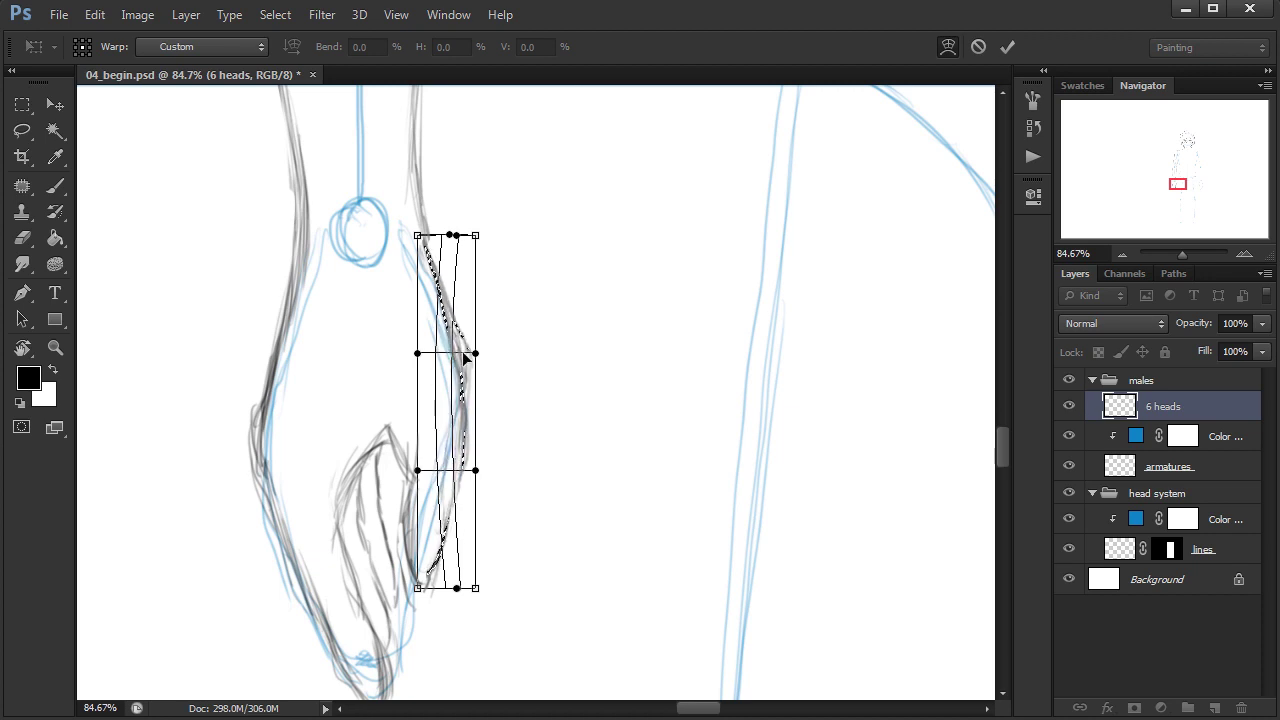
{"action": "left_click_drag", "start_coordinate": [456, 235], "coordinate": [467, 234]}
{"action": "key", "text": "Return"}
{"action": "key", "text": "l"}
{"action": "key", "text": "ctrl+d"}
Touch up the hand's inner contour just below the wrist with the Eraser and Brush.
{"action": "mouse_move", "coordinate": [559, 489]}
{"action": "left_mouse_down"}
{"action": "mouse_move", "coordinate": [571, 424]}
{"action": "mouse_move", "coordinate": [570, 466]}
{"action": "mouse_move", "coordinate": [563, 443]}
{"action": "left_mouse_up"}
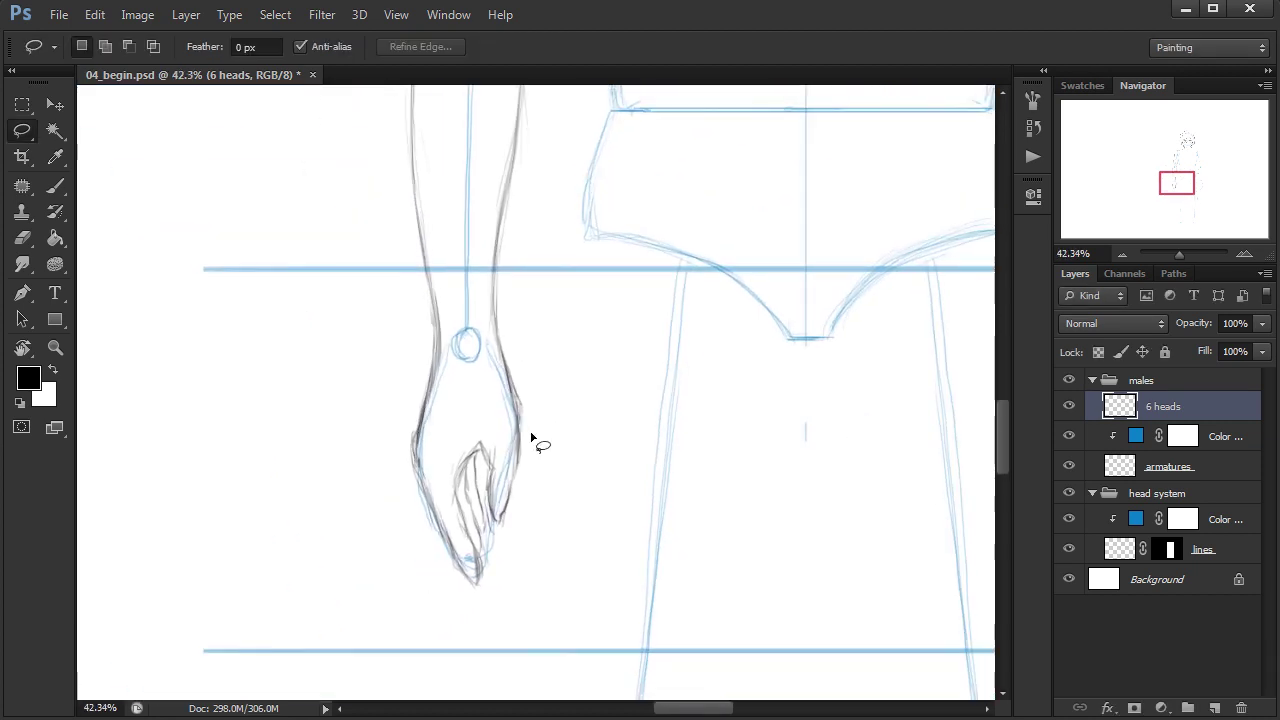
{"action": "key", "text": "e"}
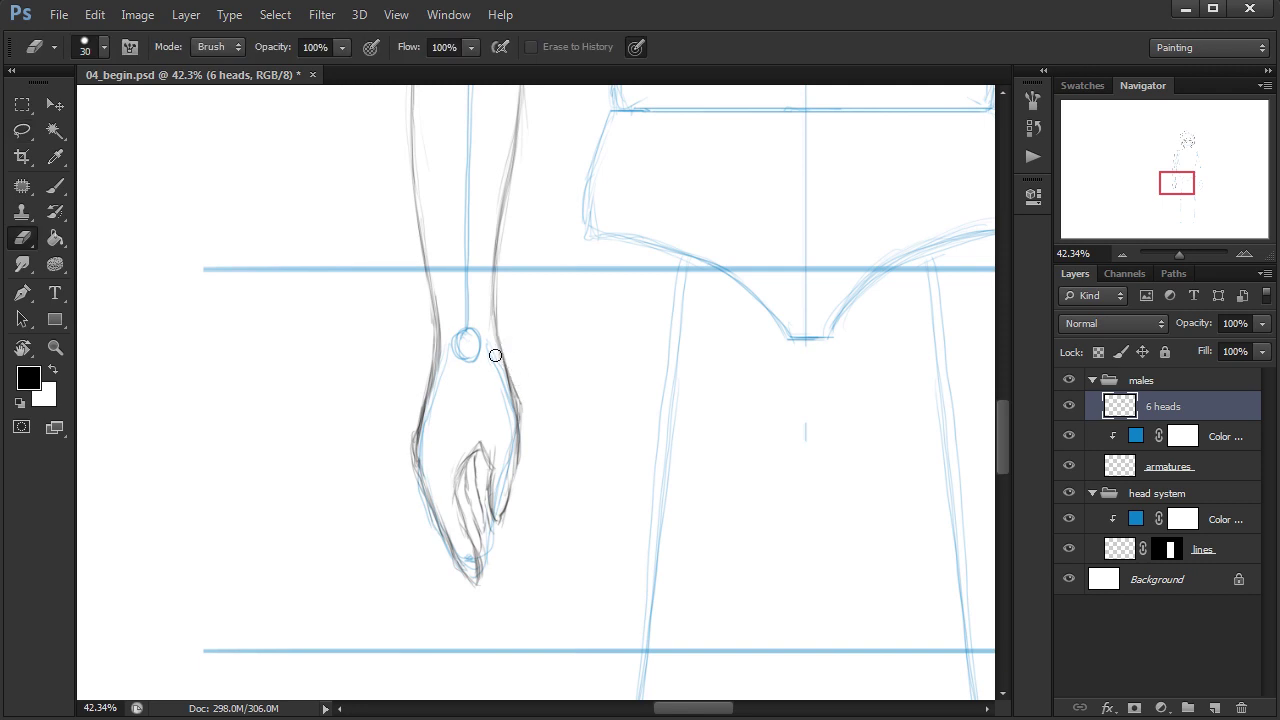
{"action": "key", "text": "b"}
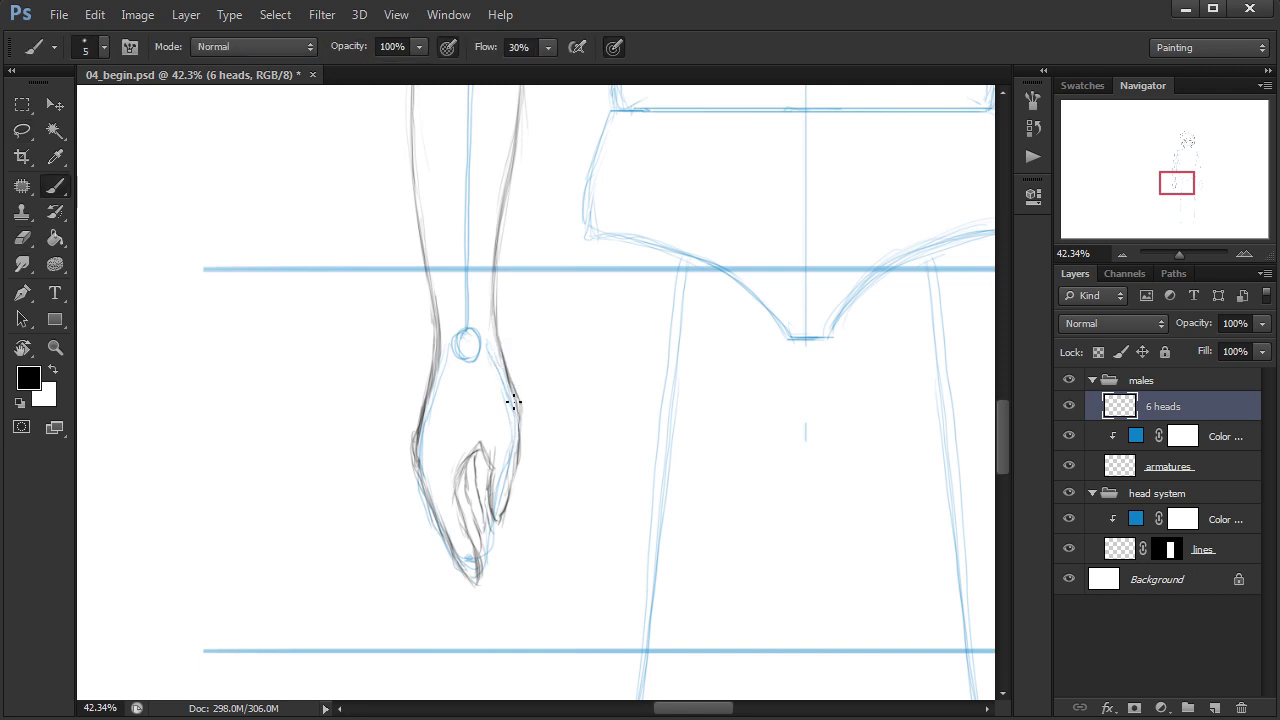
{"action": "left_click_drag", "start_coordinate": [565, 471], "coordinate": [537, 557]}
{"action": "left_click_drag", "start_coordinate": [640, 550], "coordinate": [547, 551]}
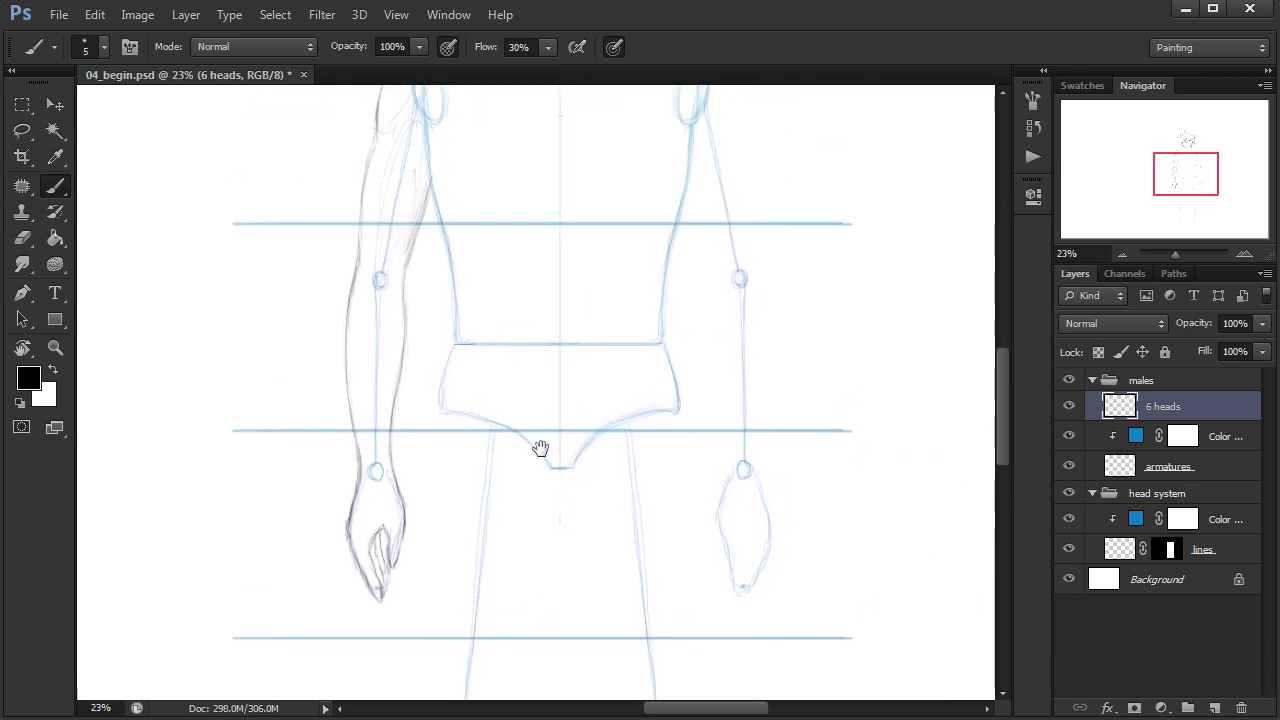
Draw the torso's side contour beside the finished arm, from the armpit down to the chest's lower corner.
{"action": "left_click_drag", "start_coordinate": [470, 298], "coordinate": [503, 326]}
{"action": "mouse_move", "coordinate": [385, 309]}
{"action": "left_mouse_down"}
{"action": "mouse_move", "coordinate": [390, 347]}
{"action": "mouse_move", "coordinate": [403, 277]}
{"action": "mouse_move", "coordinate": [362, 385]}
{"action": "mouse_move", "coordinate": [399, 287]}
{"action": "mouse_move", "coordinate": [362, 403]}
{"action": "mouse_move", "coordinate": [366, 377]}
{"action": "mouse_move", "coordinate": [363, 461]}
{"action": "left_mouse_up"}
{"action": "left_click_drag", "start_coordinate": [392, 309], "coordinate": [404, 266]}
{"action": "left_click_drag", "start_coordinate": [451, 306], "coordinate": [460, 331]}
{"action": "left_click_drag", "start_coordinate": [423, 274], "coordinate": [428, 326]}
{"action": "left_click_drag", "start_coordinate": [409, 249], "coordinate": [414, 354]}
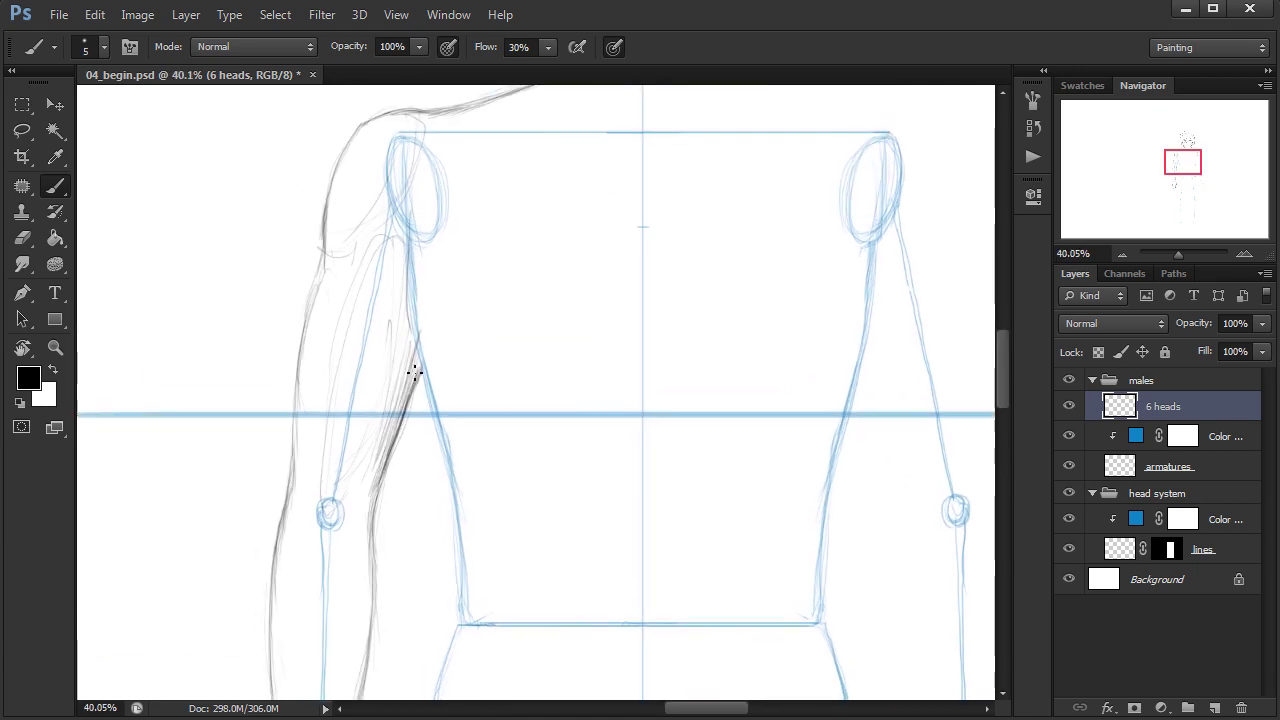
{"action": "left_click_drag", "start_coordinate": [403, 283], "coordinate": [418, 396]}
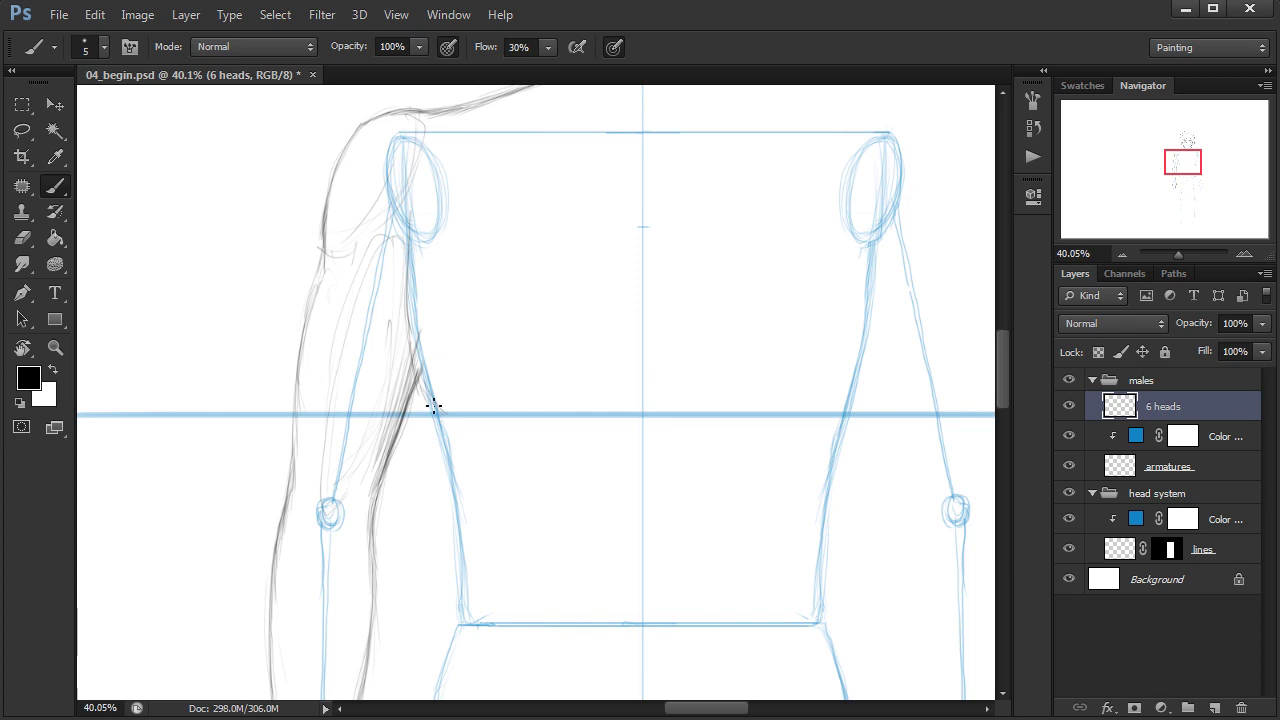
{"action": "mouse_move", "coordinate": [414, 352]}
{"action": "left_mouse_down"}
{"action": "mouse_move", "coordinate": [412, 246]}
{"action": "mouse_move", "coordinate": [416, 314]}
{"action": "left_mouse_up"}
{"action": "left_click_drag", "start_coordinate": [420, 210], "coordinate": [410, 352]}
{"action": "left_click_drag", "start_coordinate": [413, 288], "coordinate": [411, 368]}
{"action": "mouse_move", "coordinate": [420, 218]}
{"action": "left_mouse_down"}
{"action": "mouse_move", "coordinate": [409, 366]}
{"action": "mouse_move", "coordinate": [432, 406]}
{"action": "left_mouse_up"}
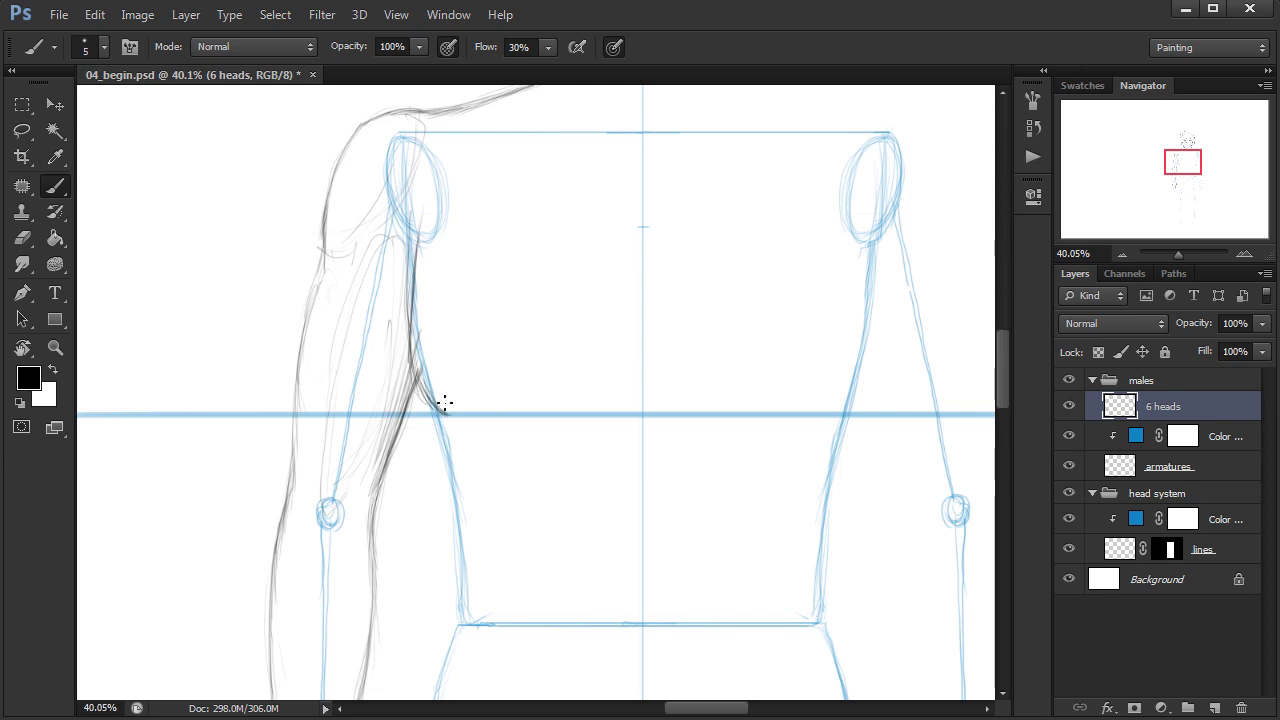
Sketch the lower edge of the pectoral inward along the horizontal guide below the chest.
{"action": "mouse_move", "coordinate": [428, 400]}
{"action": "left_mouse_down"}
{"action": "mouse_move", "coordinate": [472, 415]}
{"action": "mouse_move", "coordinate": [488, 409]}
{"action": "mouse_move", "coordinate": [437, 410]}
{"action": "mouse_move", "coordinate": [526, 410]}
{"action": "left_mouse_up"}
{"action": "left_click_drag", "start_coordinate": [440, 410], "coordinate": [512, 410]}
{"action": "mouse_move", "coordinate": [434, 414]}
{"action": "left_mouse_down"}
{"action": "mouse_move", "coordinate": [452, 482]}
{"action": "mouse_move", "coordinate": [444, 441]}
{"action": "mouse_move", "coordinate": [448, 454]}
{"action": "mouse_move", "coordinate": [405, 409]}
{"action": "mouse_move", "coordinate": [418, 383]}
{"action": "mouse_move", "coordinate": [397, 446]}
{"action": "left_mouse_up"}
Draw the torso's side contour from below the pectoral down to the waistline, following the blue armature.
{"action": "key", "text": "ctrl+space"}
{"action": "mouse_move", "coordinate": [564, 450]}
{"action": "left_mouse_down"}
{"action": "mouse_move", "coordinate": [533, 480]}
{"action": "mouse_move", "coordinate": [569, 443]}
{"action": "left_mouse_up"}
{"action": "mouse_move", "coordinate": [466, 409]}
{"action": "left_mouse_down"}
{"action": "mouse_move", "coordinate": [480, 472]}
{"action": "mouse_move", "coordinate": [484, 441]}
{"action": "mouse_move", "coordinate": [484, 461]}
{"action": "left_mouse_up"}
{"action": "key", "text": "e"}
{"action": "key", "text": "b"}
{"action": "key", "text": "b"}
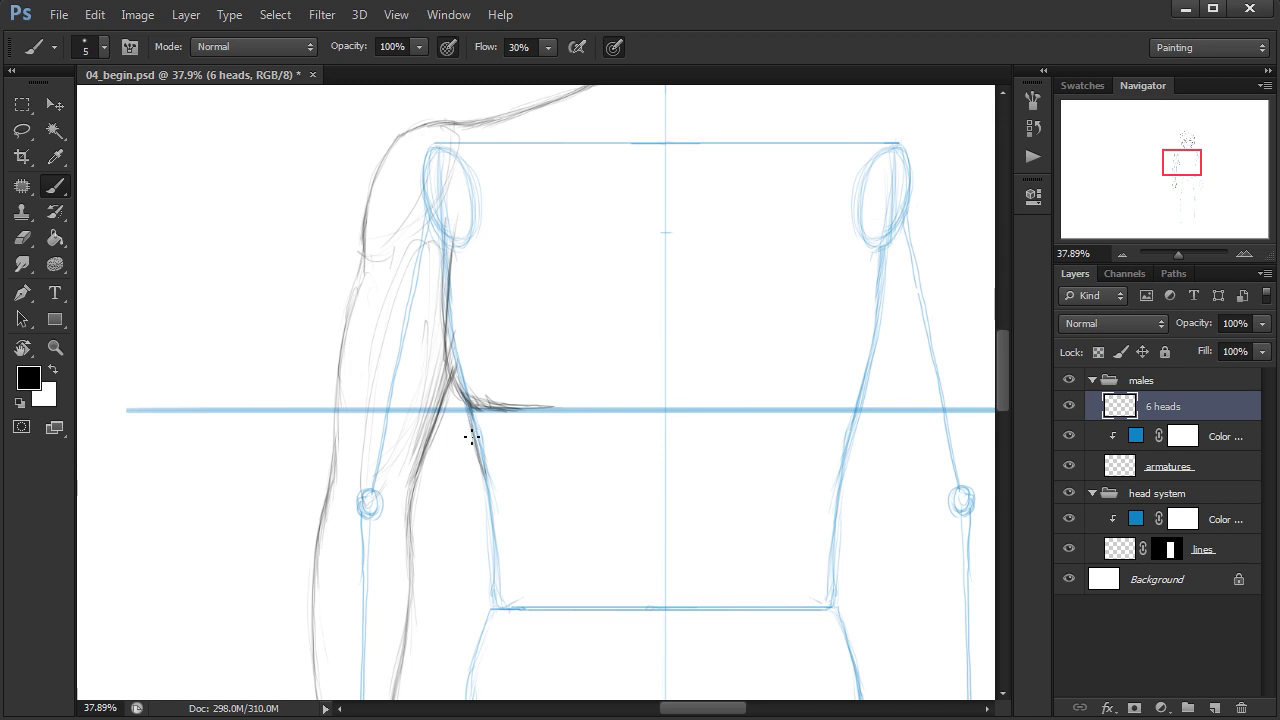
{"action": "mouse_move", "coordinate": [471, 446]}
{"action": "left_mouse_down"}
{"action": "mouse_move", "coordinate": [489, 492]}
{"action": "mouse_move", "coordinate": [494, 594]}
{"action": "mouse_move", "coordinate": [495, 581]}
{"action": "left_mouse_up"}
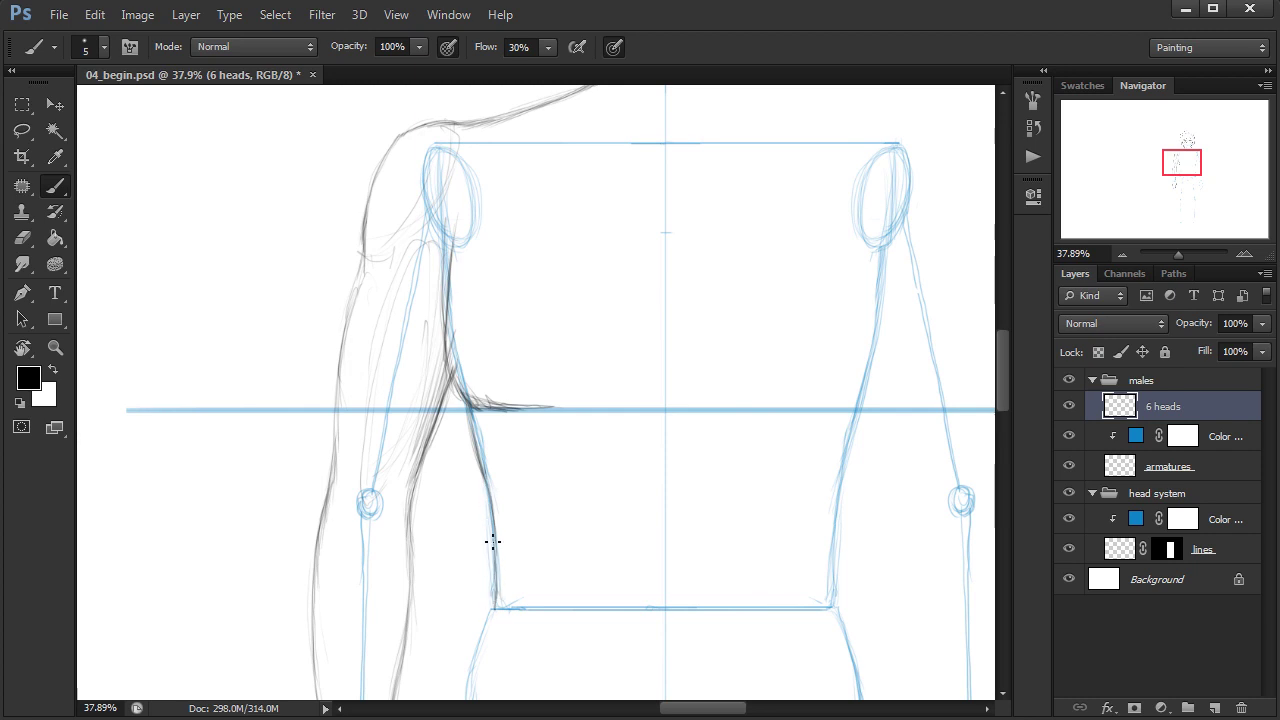
Draw the outer hip contour from the waistline down to the pelvis guide's lower corner.
{"action": "scroll", "coordinate": [509, 560], "scroll_direction": "down", "scroll_amount": 5}
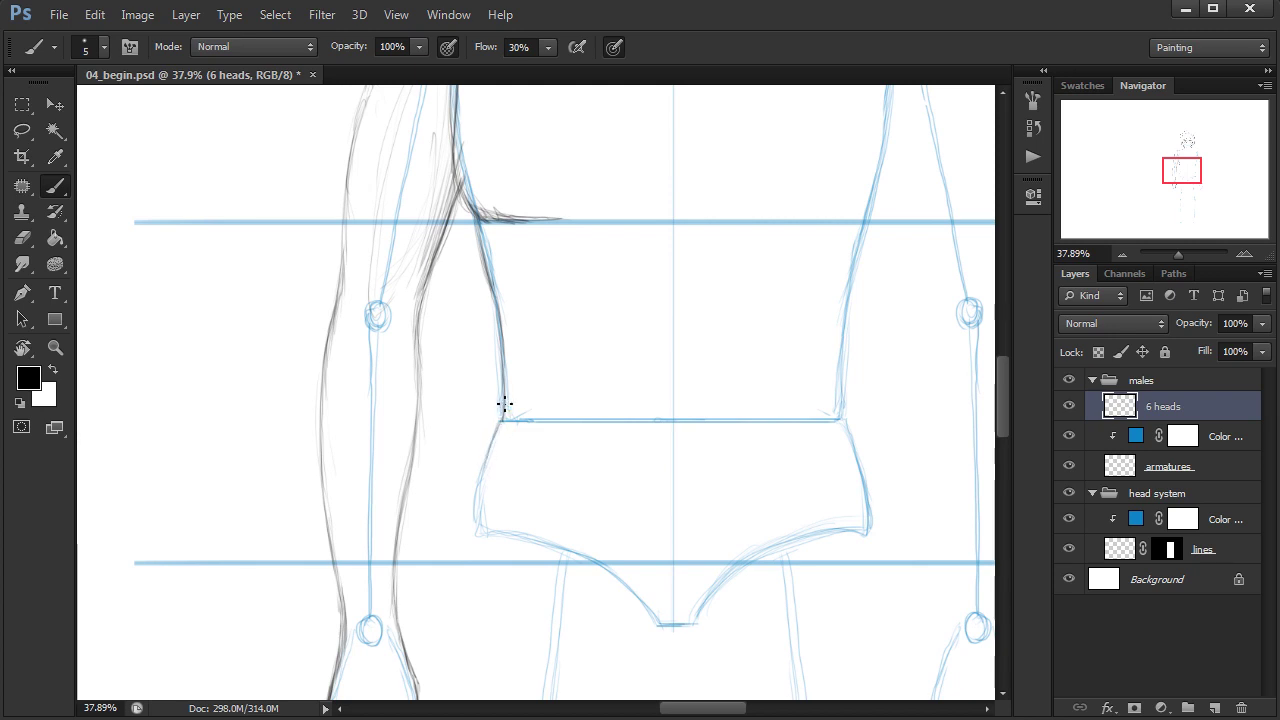
{"action": "left_click_drag", "start_coordinate": [499, 423], "coordinate": [476, 530]}
{"action": "mouse_move", "coordinate": [651, 551]}
{"action": "left_mouse_down"}
{"action": "mouse_move", "coordinate": [677, 534]}
{"action": "mouse_move", "coordinate": [657, 492]}
{"action": "left_mouse_up"}
{"action": "left_click_drag", "start_coordinate": [469, 334], "coordinate": [449, 428]}
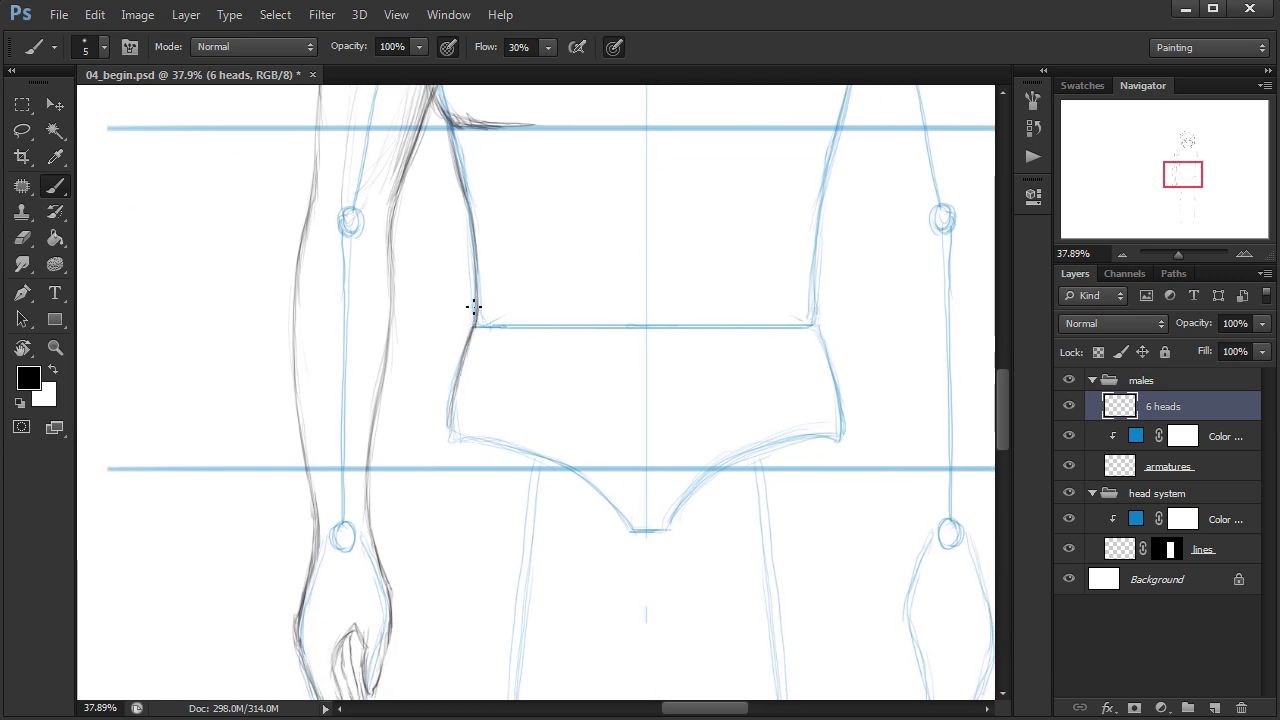
{"action": "left_click_drag", "start_coordinate": [604, 550], "coordinate": [598, 523]}
Lower the opacity of the armatures layer to 52%.
{"action": "left_click", "coordinate": [1120, 466]}
{"action": "left_click_drag", "start_coordinate": [1191, 329], "coordinate": [1184, 327]}
{"action": "mouse_move", "coordinate": [665, 497]}
{"action": "left_mouse_down"}
{"action": "mouse_move", "coordinate": [606, 460]}
{"action": "mouse_move", "coordinate": [580, 463]}
{"action": "mouse_move", "coordinate": [581, 487]}
{"action": "left_mouse_up"}
{"action": "scroll", "coordinate": [594, 457], "scroll_direction": "down", "scroll_amount": 2}
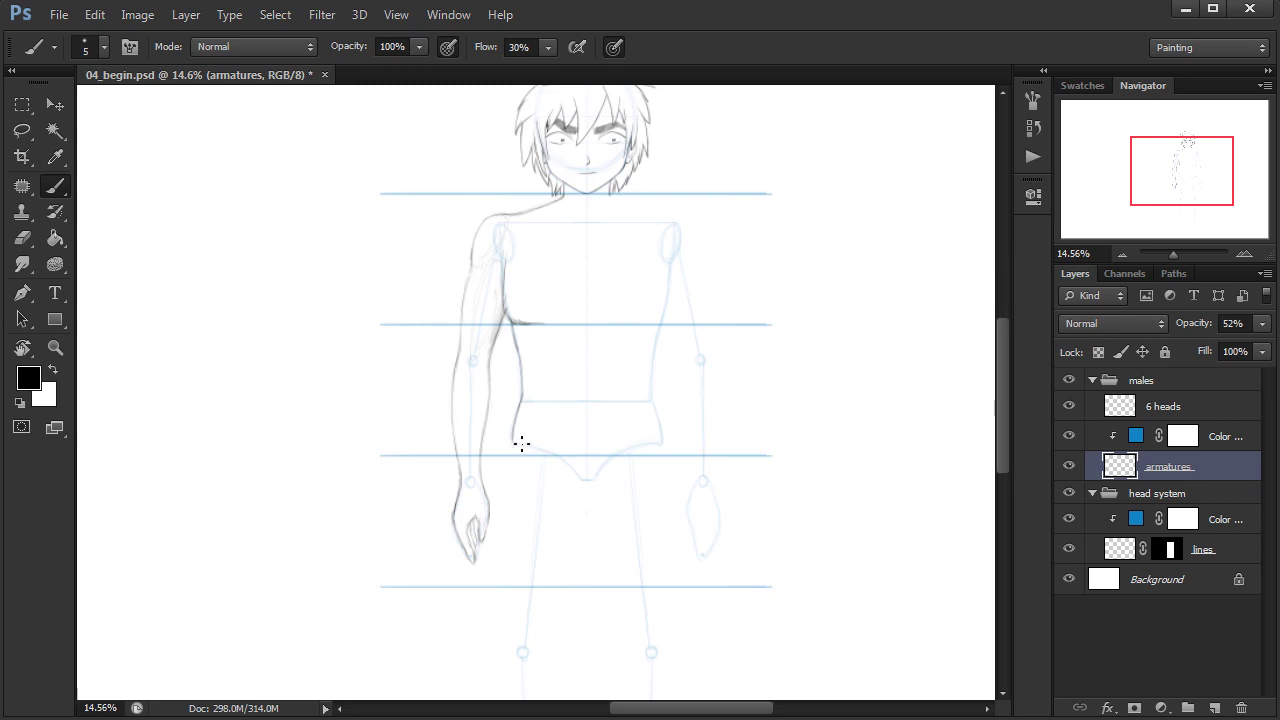
{"action": "scroll", "coordinate": [543, 514], "scroll_direction": "right", "scroll_amount": 3}
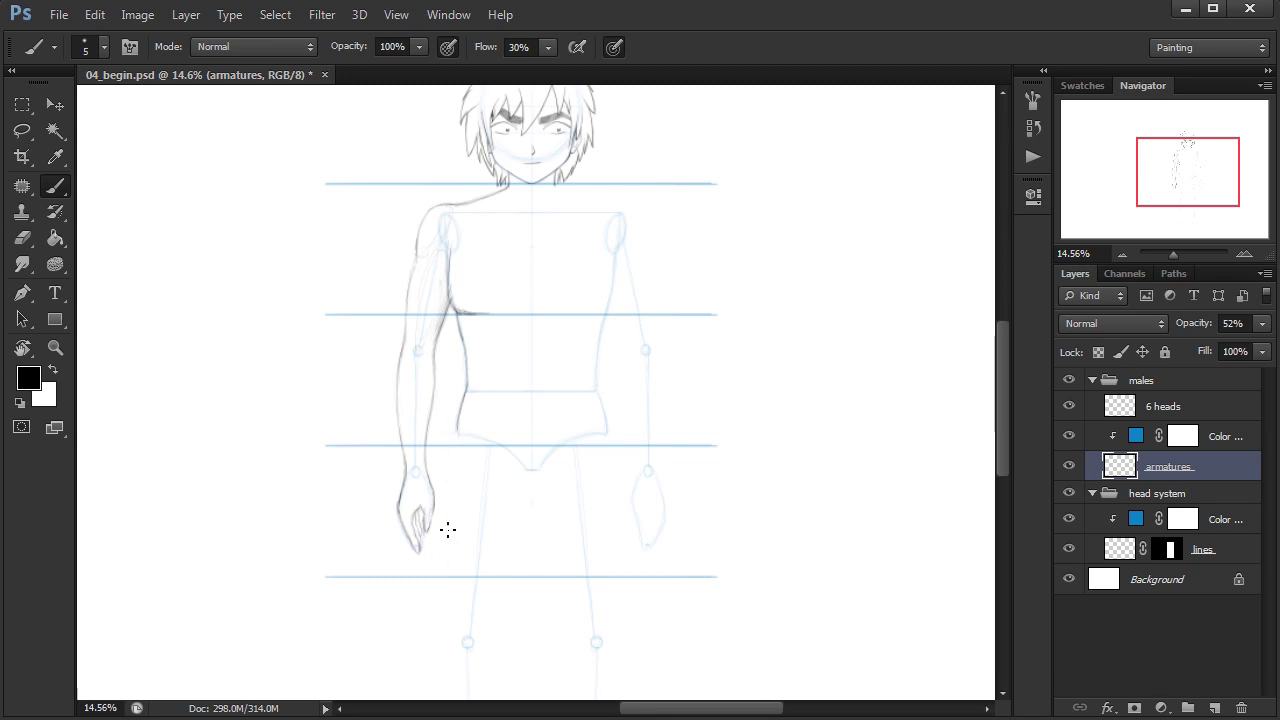
Rotate the canvas and, on the 6 heads layer, draw the outer thigh contour from the hip toward the knee.
{"action": "left_click_drag", "start_coordinate": [454, 531], "coordinate": [460, 523]}
{"action": "key", "text": "r"}
{"action": "left_click_drag", "start_coordinate": [540, 463], "coordinate": [575, 493]}
{"action": "key", "text": "b"}
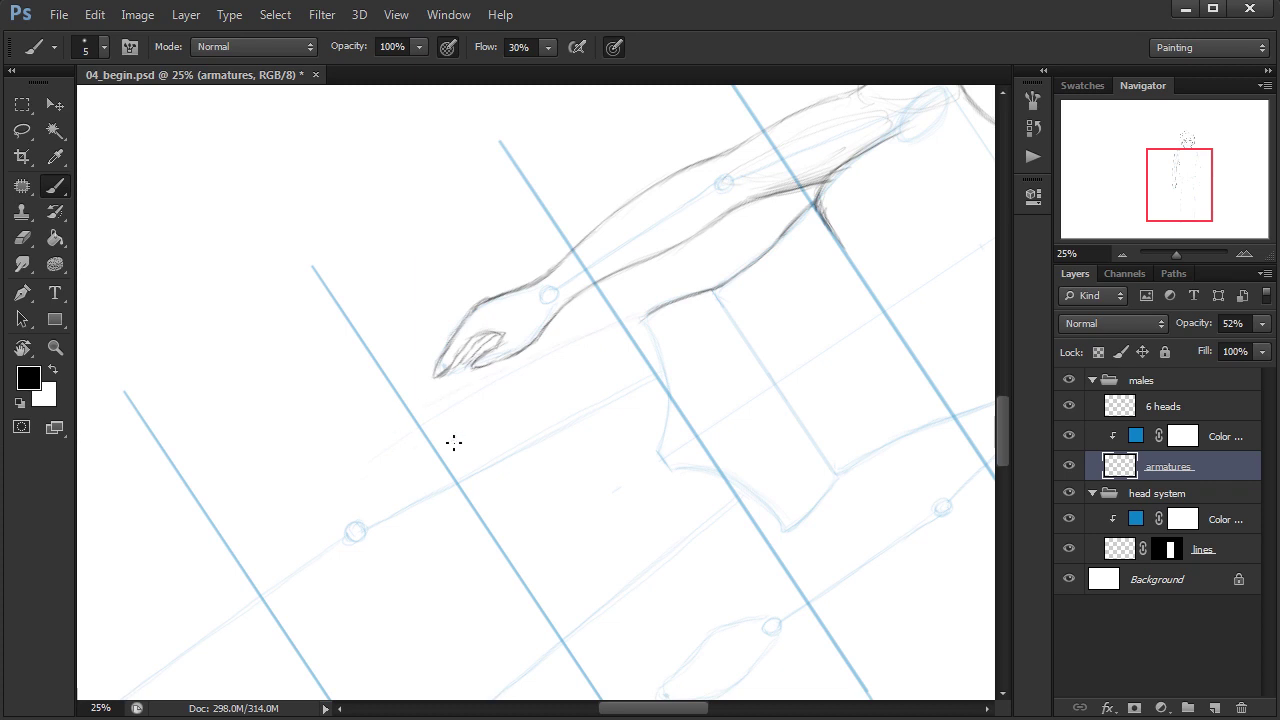
{"action": "left_click", "coordinate": [1118, 410]}
{"action": "left_click_drag", "start_coordinate": [658, 310], "coordinate": [626, 324]}
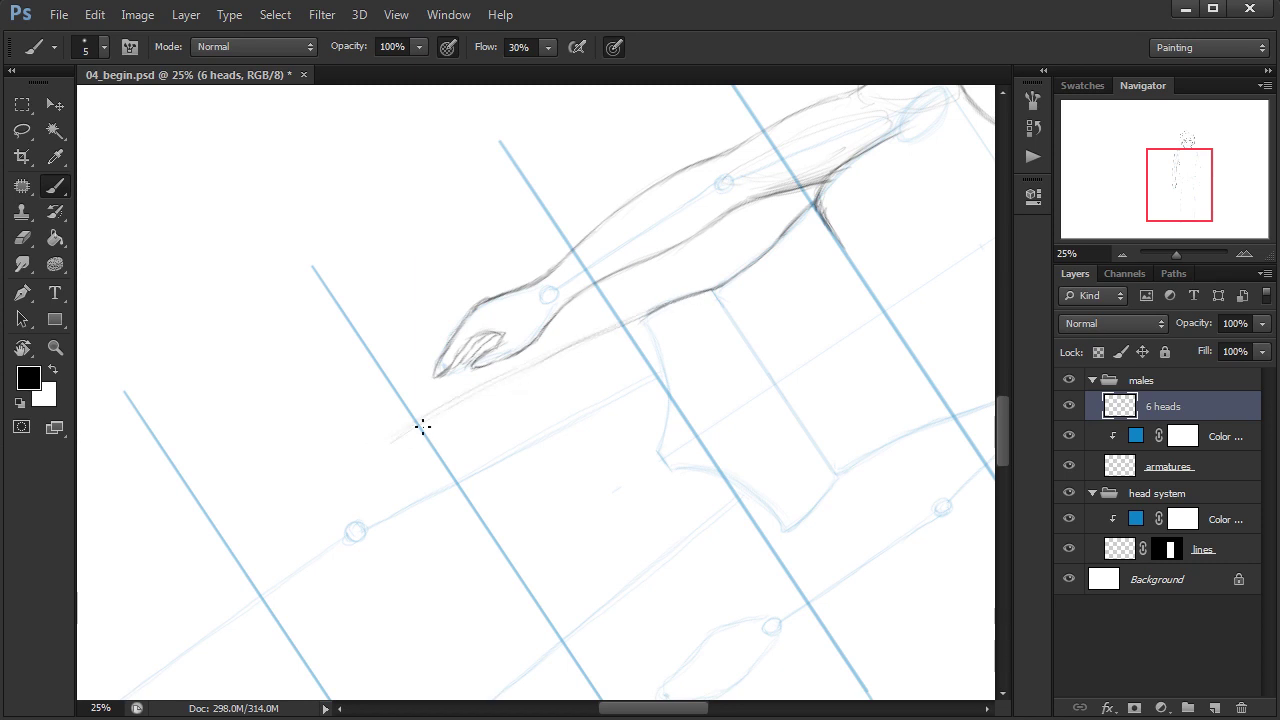
{"action": "left_click_drag", "start_coordinate": [404, 429], "coordinate": [380, 450]}
Draw the inner thigh contour from the crotch toward the knee, turning the canvas to suit the stroke.
{"action": "mouse_move", "coordinate": [616, 472]}
{"action": "left_mouse_down"}
{"action": "mouse_move", "coordinate": [664, 430]}
{"action": "mouse_move", "coordinate": [583, 460]}
{"action": "left_mouse_up"}
{"action": "mouse_move", "coordinate": [703, 409]}
{"action": "left_mouse_down"}
{"action": "mouse_move", "coordinate": [556, 469]}
{"action": "mouse_move", "coordinate": [567, 467]}
{"action": "left_mouse_up"}
{"action": "key", "text": "r"}
{"action": "mouse_move", "coordinate": [498, 540]}
{"action": "left_mouse_down"}
{"action": "mouse_move", "coordinate": [797, 377]}
{"action": "mouse_move", "coordinate": [654, 226]}
{"action": "mouse_move", "coordinate": [557, 337]}
{"action": "left_mouse_up"}
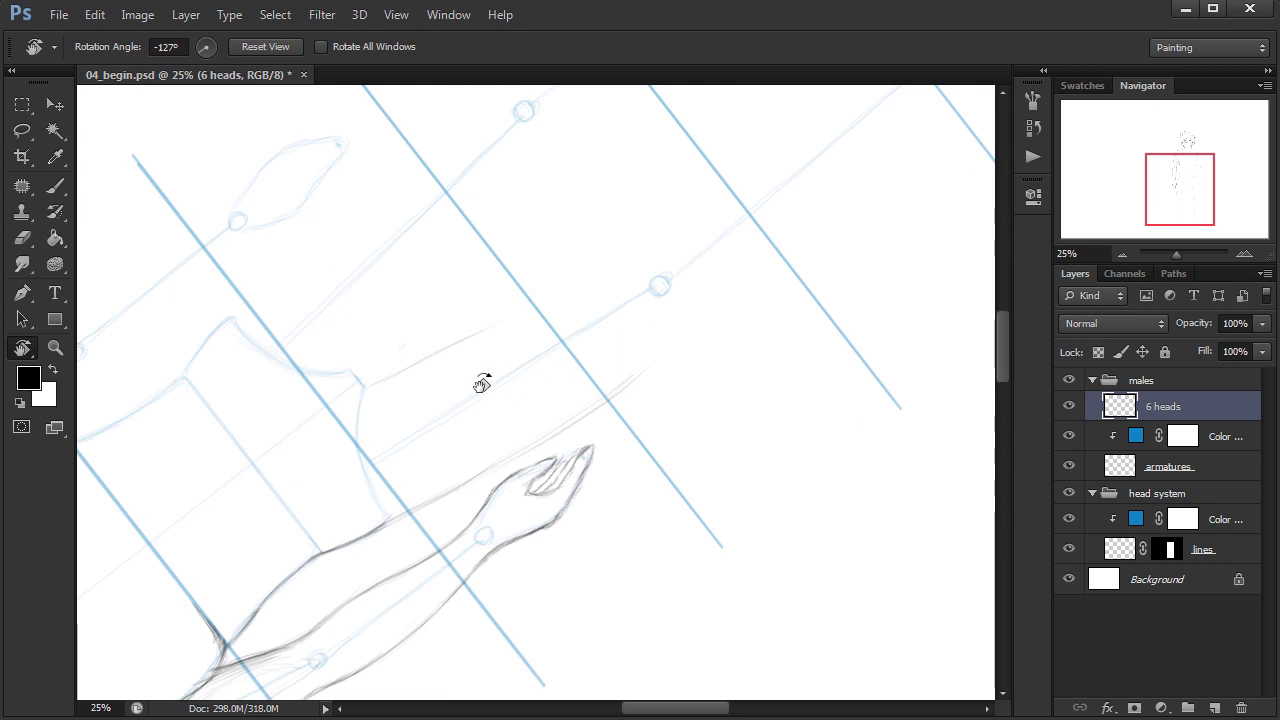
{"action": "key", "text": "b"}
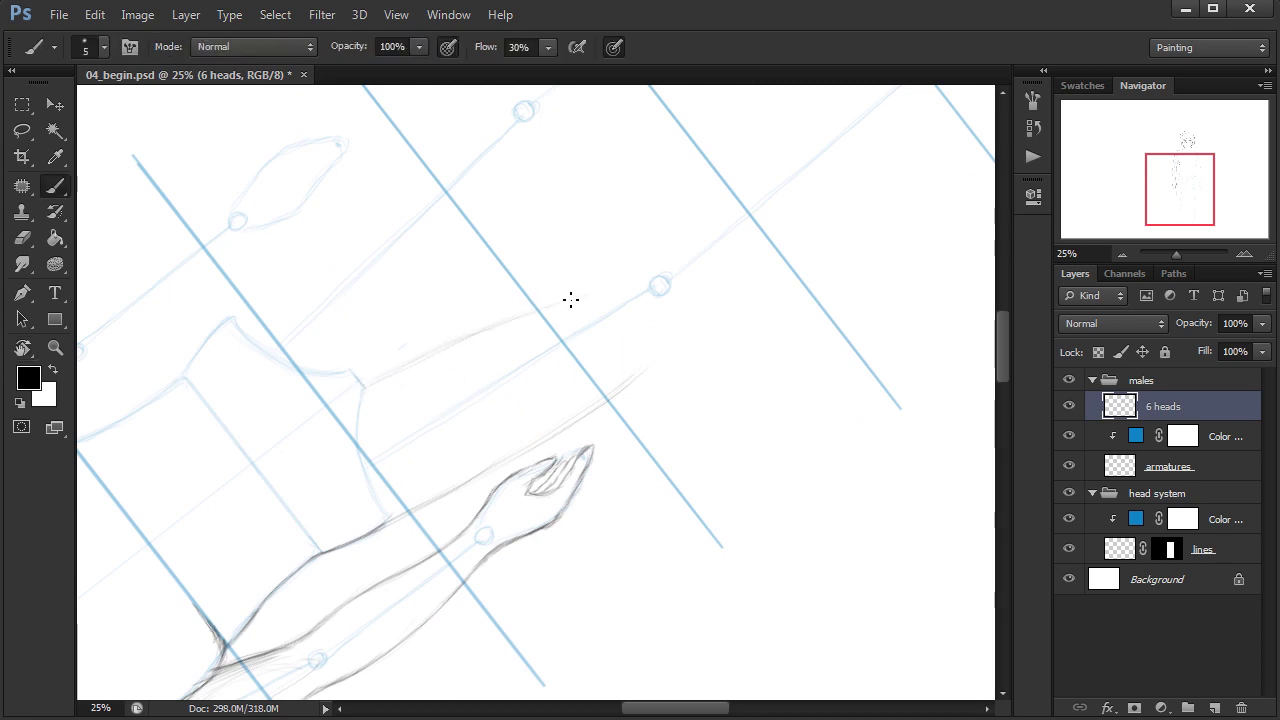
Return the canvas rotation to 0° and extend the outer and inner thigh contours down past the knee.
{"action": "key", "text": "r"}
{"action": "mouse_move", "coordinate": [691, 329]}
{"action": "left_mouse_down"}
{"action": "mouse_move", "coordinate": [691, 466]}
{"action": "mouse_move", "coordinate": [490, 530]}
{"action": "mouse_move", "coordinate": [466, 500]}
{"action": "left_mouse_up"}
{"action": "left_click_drag", "start_coordinate": [620, 495], "coordinate": [572, 410]}
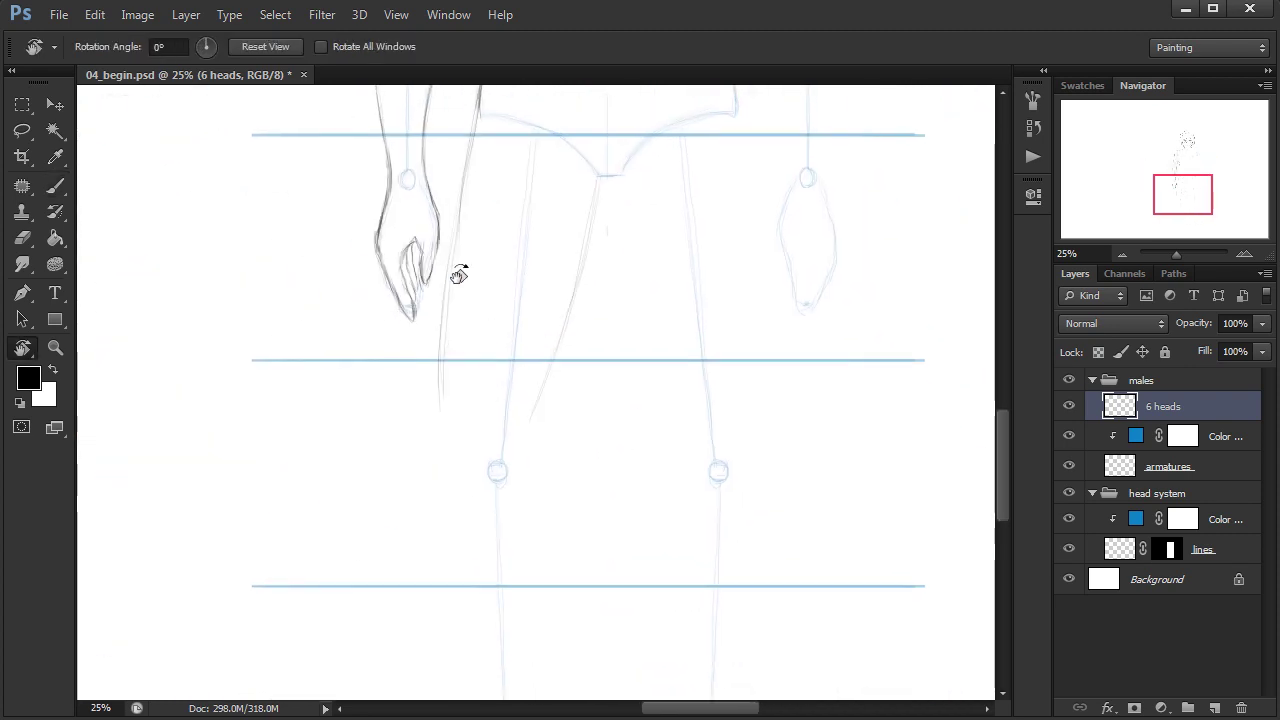
{"action": "key", "text": "b"}
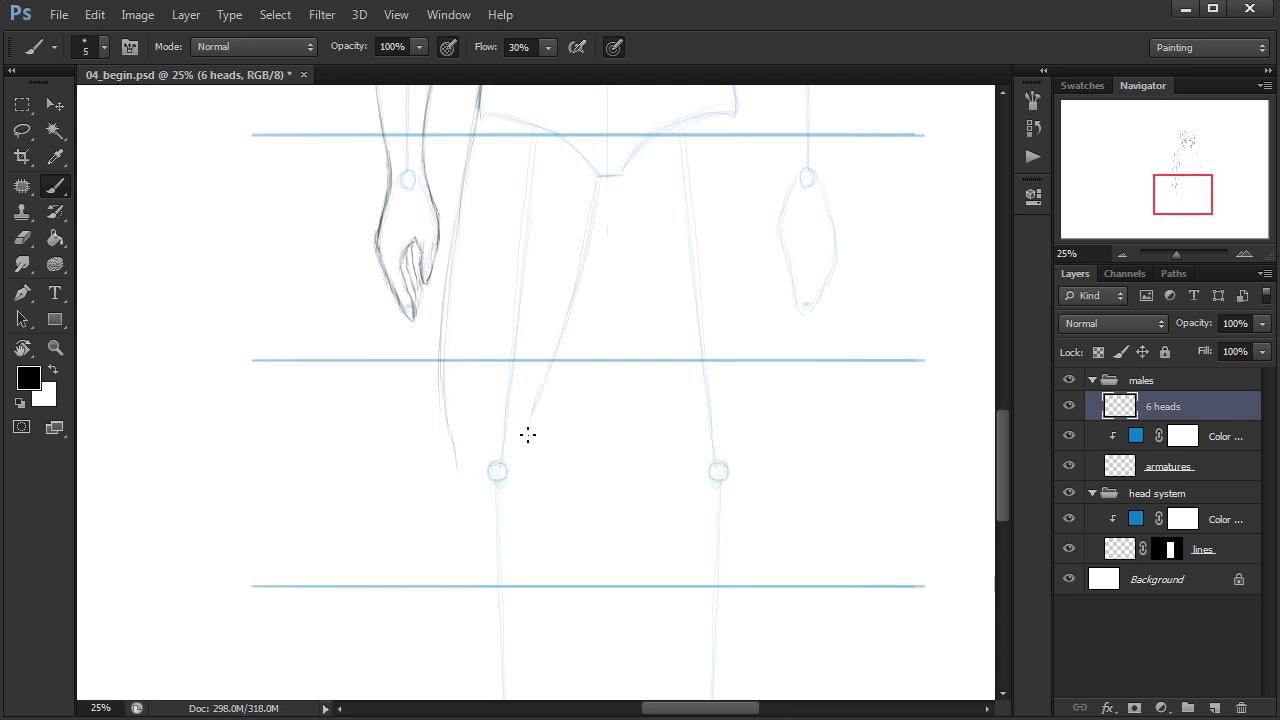
{"action": "left_click_drag", "start_coordinate": [532, 482], "coordinate": [551, 356]}
{"action": "mouse_move", "coordinate": [610, 523]}
{"action": "left_mouse_down"}
{"action": "mouse_move", "coordinate": [563, 551]}
{"action": "mouse_move", "coordinate": [589, 537]}
{"action": "left_mouse_up"}
{"action": "mouse_move", "coordinate": [500, 408]}
{"action": "left_mouse_down"}
{"action": "mouse_move", "coordinate": [475, 386]}
{"action": "mouse_move", "coordinate": [488, 323]}
{"action": "mouse_move", "coordinate": [488, 510]}
{"action": "left_mouse_up"}
{"action": "key", "text": "e"}
{"action": "key", "text": "b"}
Sketch light muscle lines inside the lower thigh, just above the knee joint.
{"action": "left_click_drag", "start_coordinate": [590, 567], "coordinate": [596, 468]}
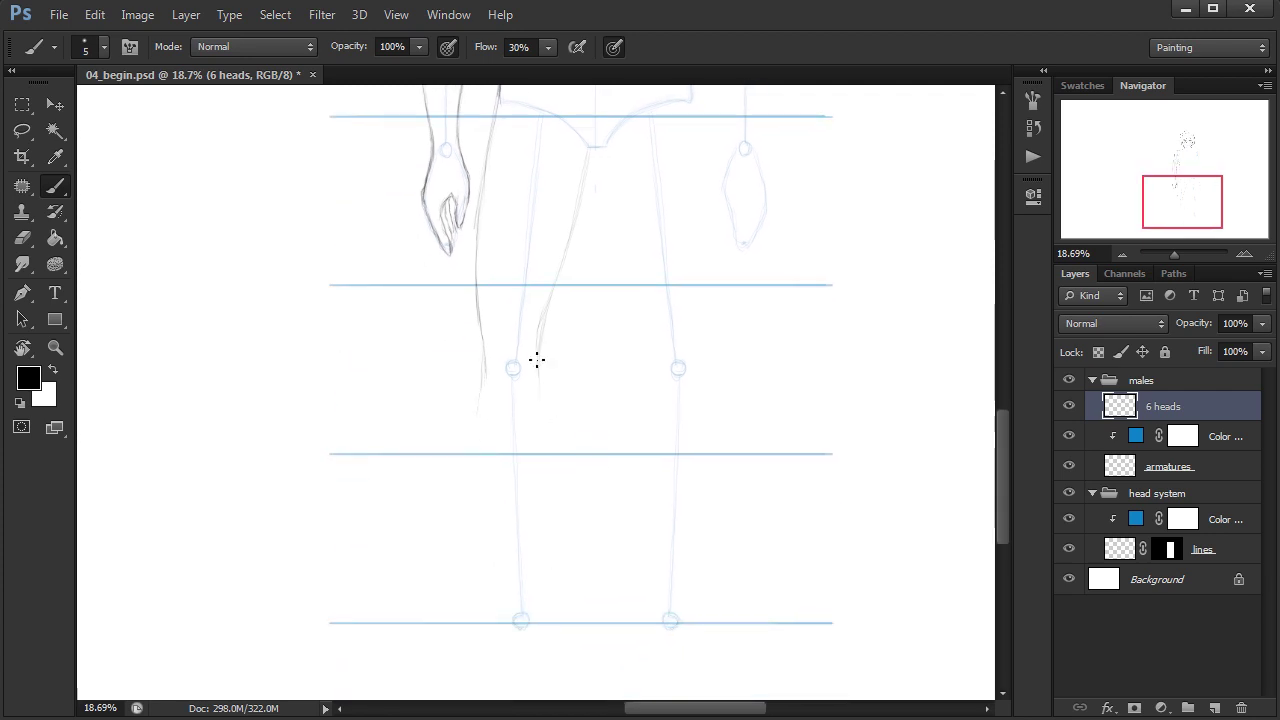
{"action": "left_click_drag", "start_coordinate": [549, 357], "coordinate": [557, 414]}
{"action": "left_click_drag", "start_coordinate": [559, 312], "coordinate": [551, 346]}
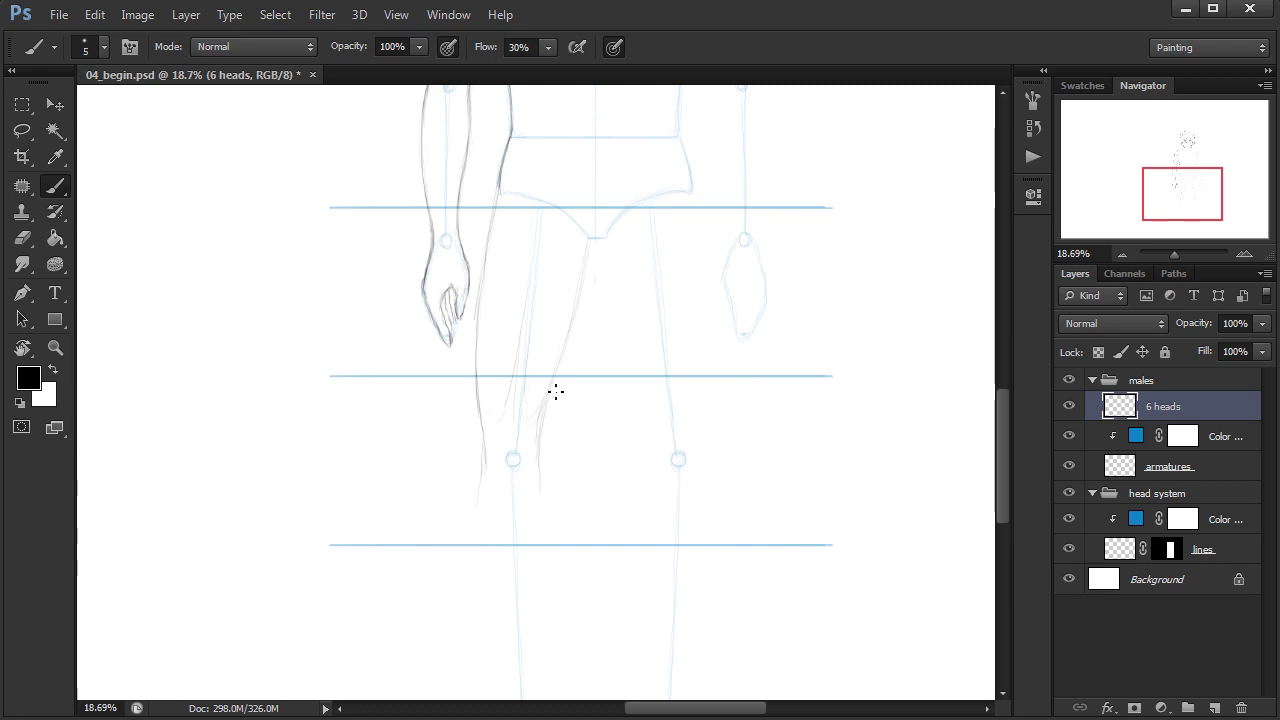
Draw the inner calf contour from the knee down to the ankle and reinforce its lower half.
{"action": "left_click_drag", "start_coordinate": [563, 494], "coordinate": [560, 433]}
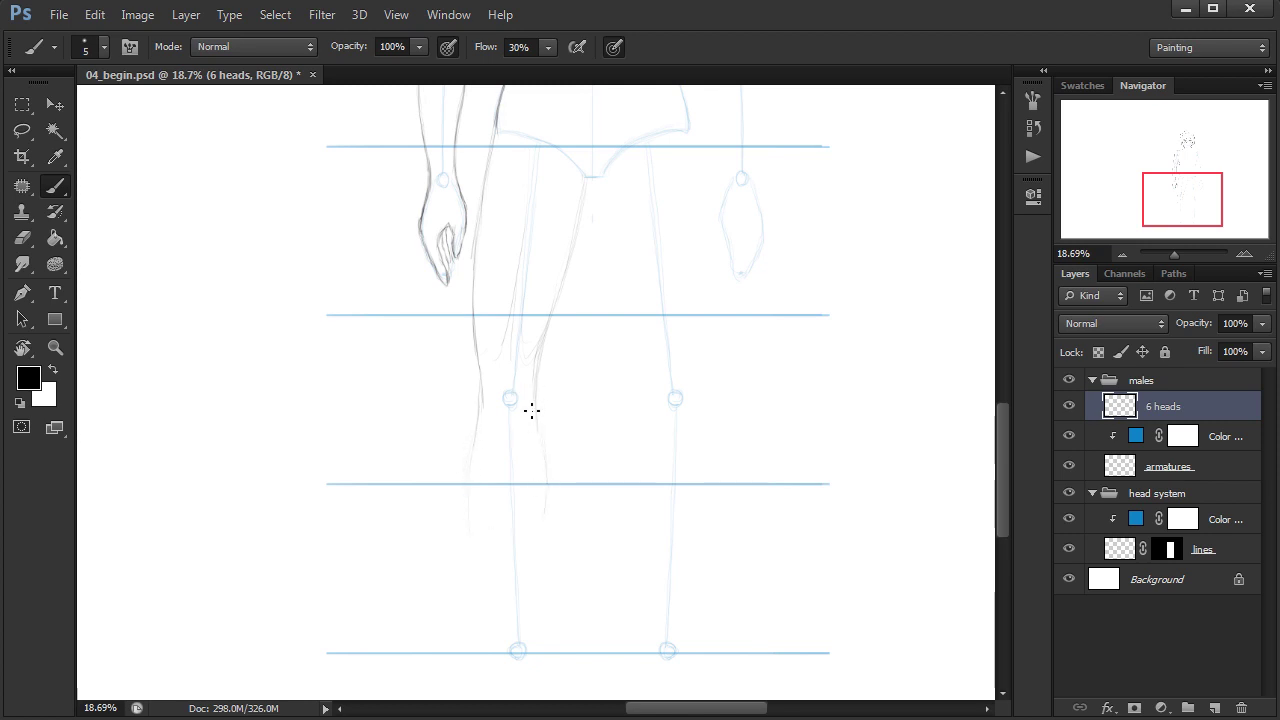
{"action": "left_click_drag", "start_coordinate": [522, 593], "coordinate": [519, 513]}
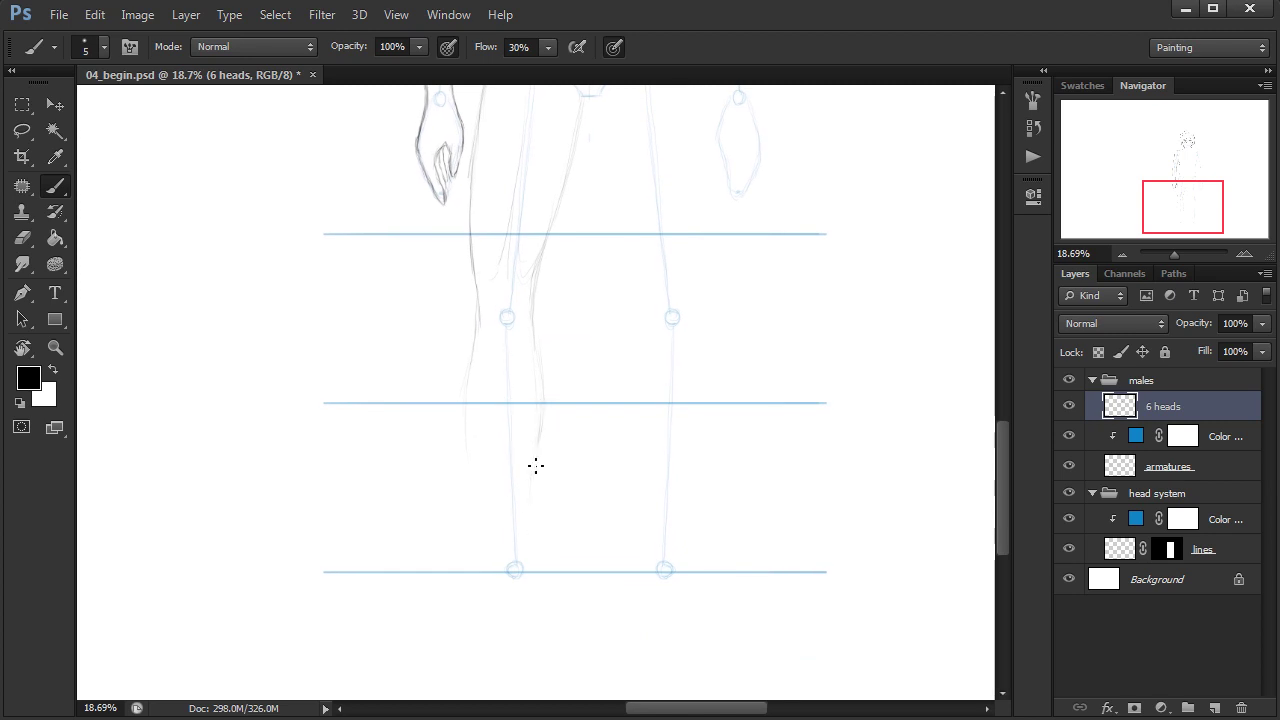
{"action": "left_click_drag", "start_coordinate": [538, 463], "coordinate": [532, 550]}
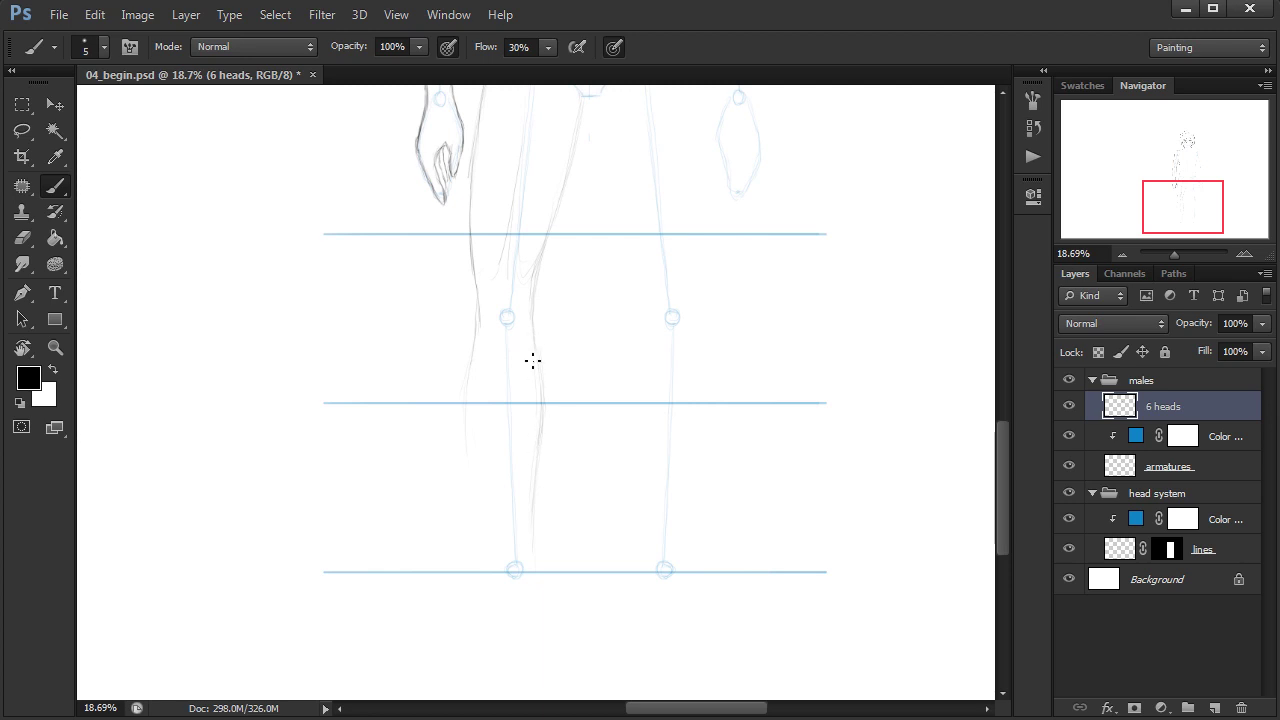
{"action": "key", "text": "ctrl+z"}
{"action": "left_click_drag", "start_coordinate": [540, 409], "coordinate": [535, 483]}
Draw the outer calf contour down to the ankle, strengthen it below the knee, and erase stray lines beside it.
{"action": "left_click_drag", "start_coordinate": [470, 426], "coordinate": [483, 506]}
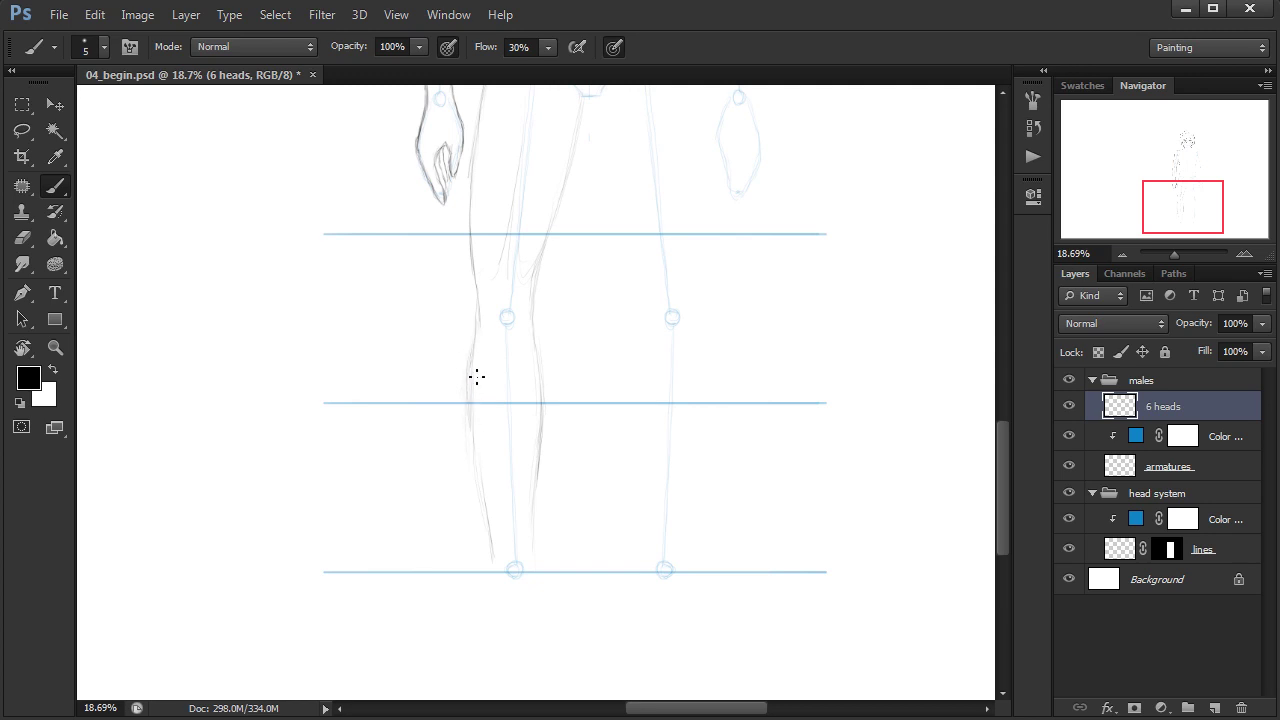
{"action": "key", "text": "e"}
{"action": "key", "text": "b"}
{"action": "left_click_drag", "start_coordinate": [466, 448], "coordinate": [468, 369]}
{"action": "left_click_drag", "start_coordinate": [478, 322], "coordinate": [469, 396]}
{"action": "key", "text": "e"}
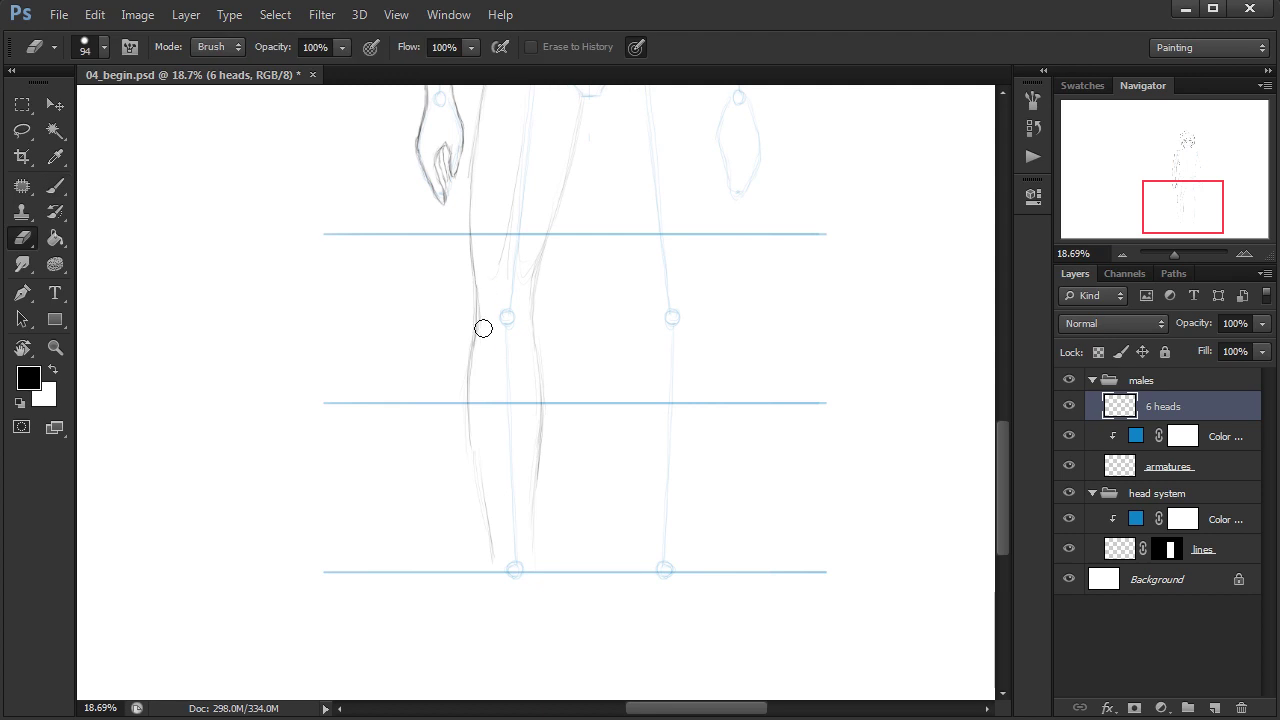
{"action": "key", "text": "b"}
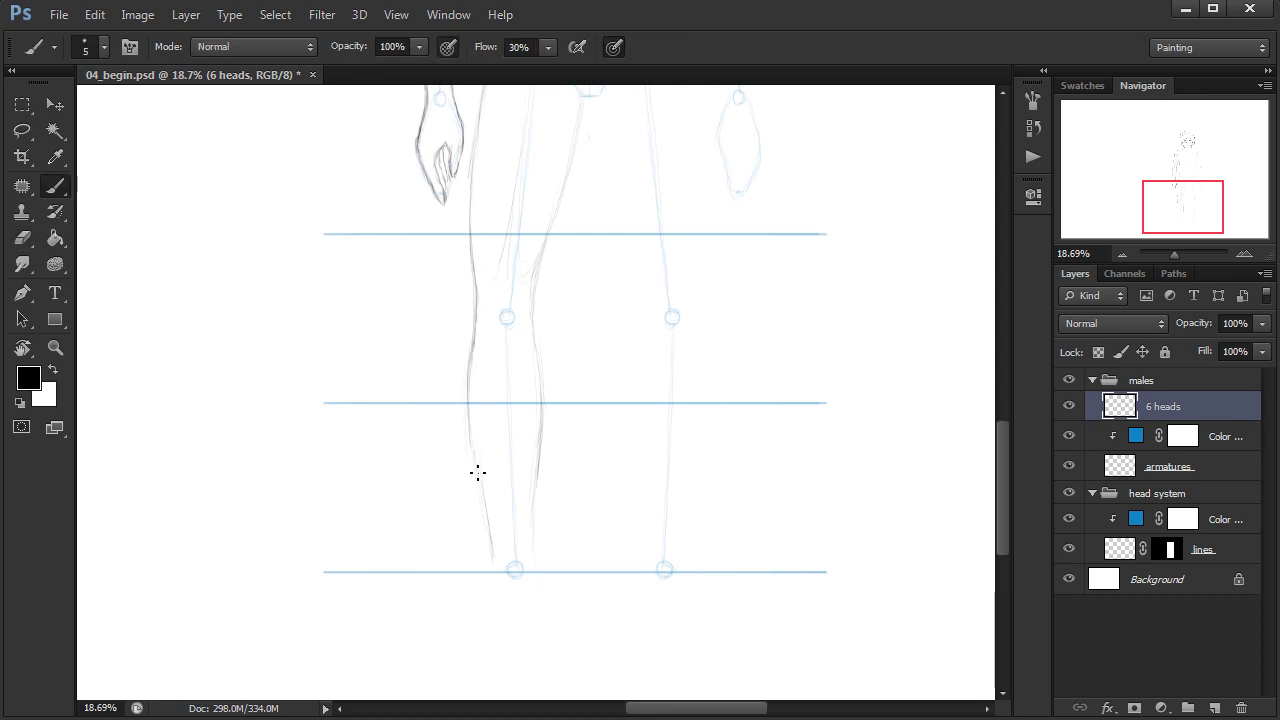
Extend the inner and outer calf contours down to the ankle at the lowest guide line.
{"action": "left_click_drag", "start_coordinate": [531, 480], "coordinate": [532, 544]}
{"action": "left_click_drag", "start_coordinate": [597, 498], "coordinate": [529, 491]}
{"action": "left_click_drag", "start_coordinate": [565, 541], "coordinate": [585, 539]}
{"action": "left_click_drag", "start_coordinate": [585, 539], "coordinate": [596, 456]}
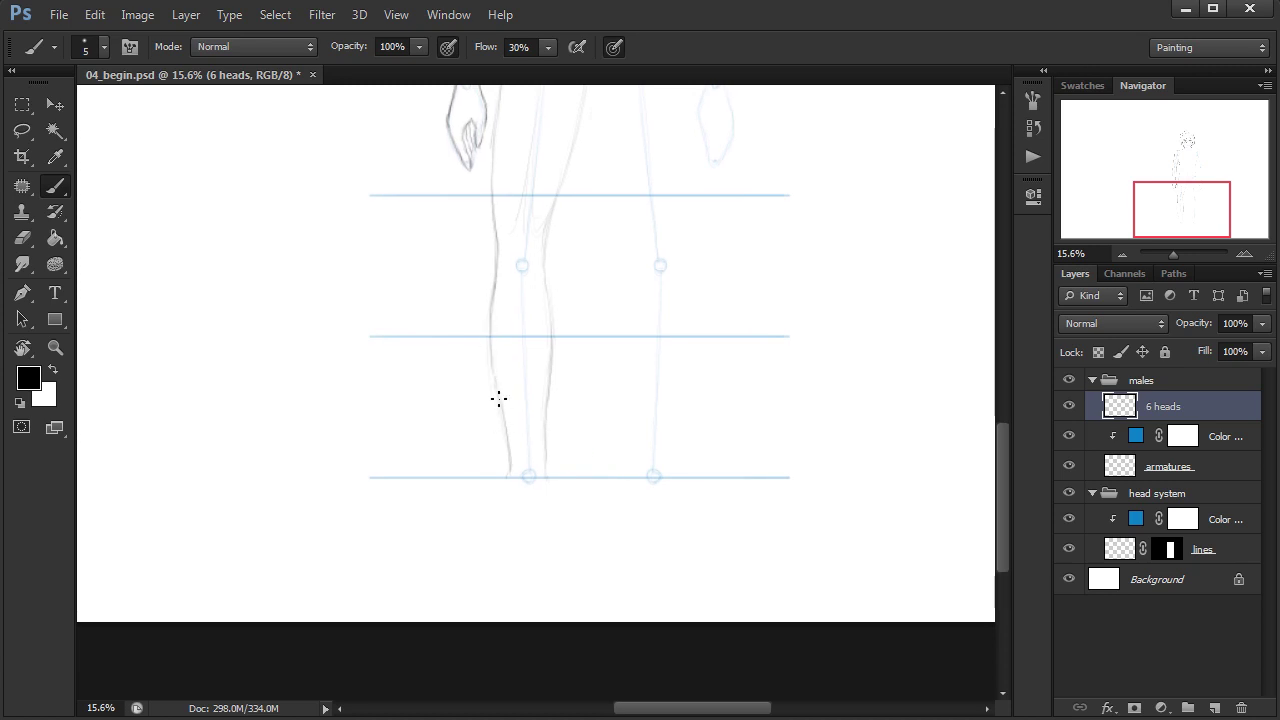
{"action": "left_click_drag", "start_coordinate": [510, 460], "coordinate": [512, 473]}
Sketch the rough outline of the foot below the ankle, including both sides, the heel bump and the toe edge.
{"action": "left_click_drag", "start_coordinate": [514, 520], "coordinate": [514, 518]}
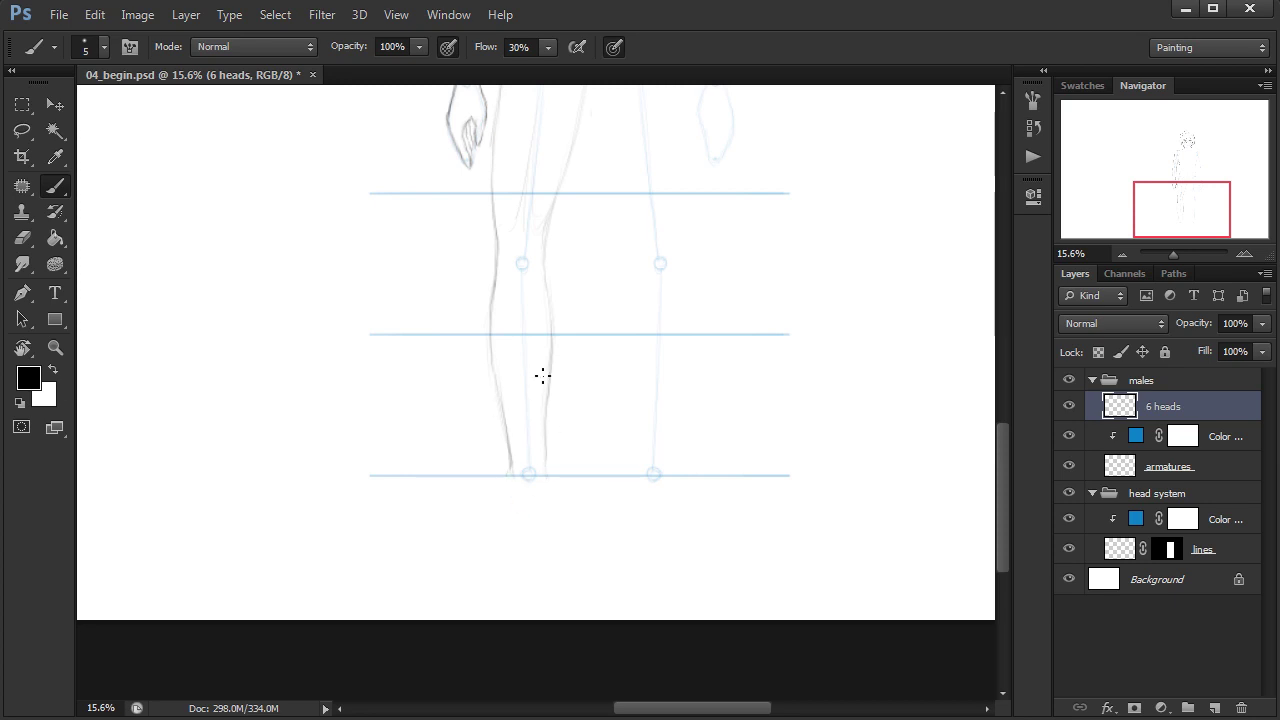
{"action": "left_click_drag", "start_coordinate": [551, 494], "coordinate": [541, 499]}
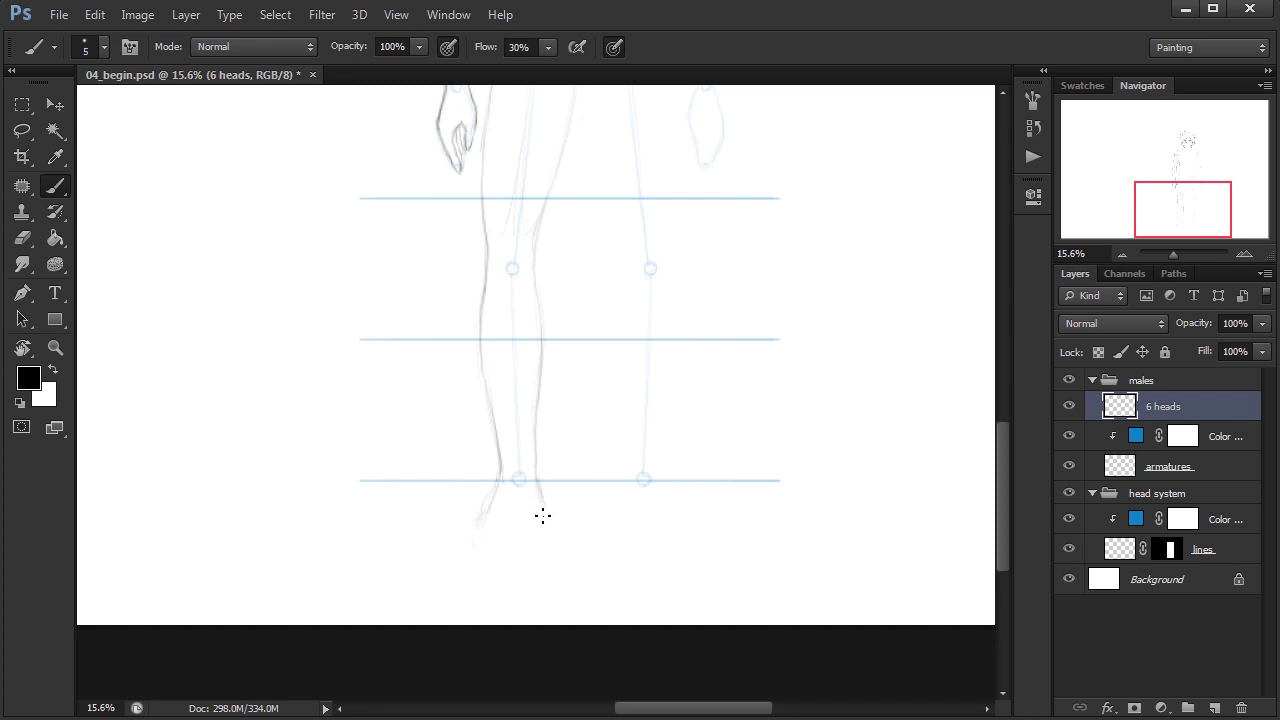
{"action": "left_click_drag", "start_coordinate": [543, 511], "coordinate": [524, 537]}
{"action": "mouse_move", "coordinate": [480, 548]}
{"action": "left_mouse_down"}
{"action": "mouse_move", "coordinate": [513, 549]}
{"action": "mouse_move", "coordinate": [480, 545]}
{"action": "mouse_move", "coordinate": [502, 554]}
{"action": "mouse_move", "coordinate": [467, 531]}
{"action": "mouse_move", "coordinate": [479, 518]}
{"action": "mouse_move", "coordinate": [467, 528]}
{"action": "mouse_move", "coordinate": [506, 553]}
{"action": "mouse_move", "coordinate": [536, 515]}
{"action": "mouse_move", "coordinate": [515, 552]}
{"action": "mouse_move", "coordinate": [570, 505]}
{"action": "left_mouse_up"}
{"action": "left_click_drag", "start_coordinate": [570, 505], "coordinate": [587, 444]}
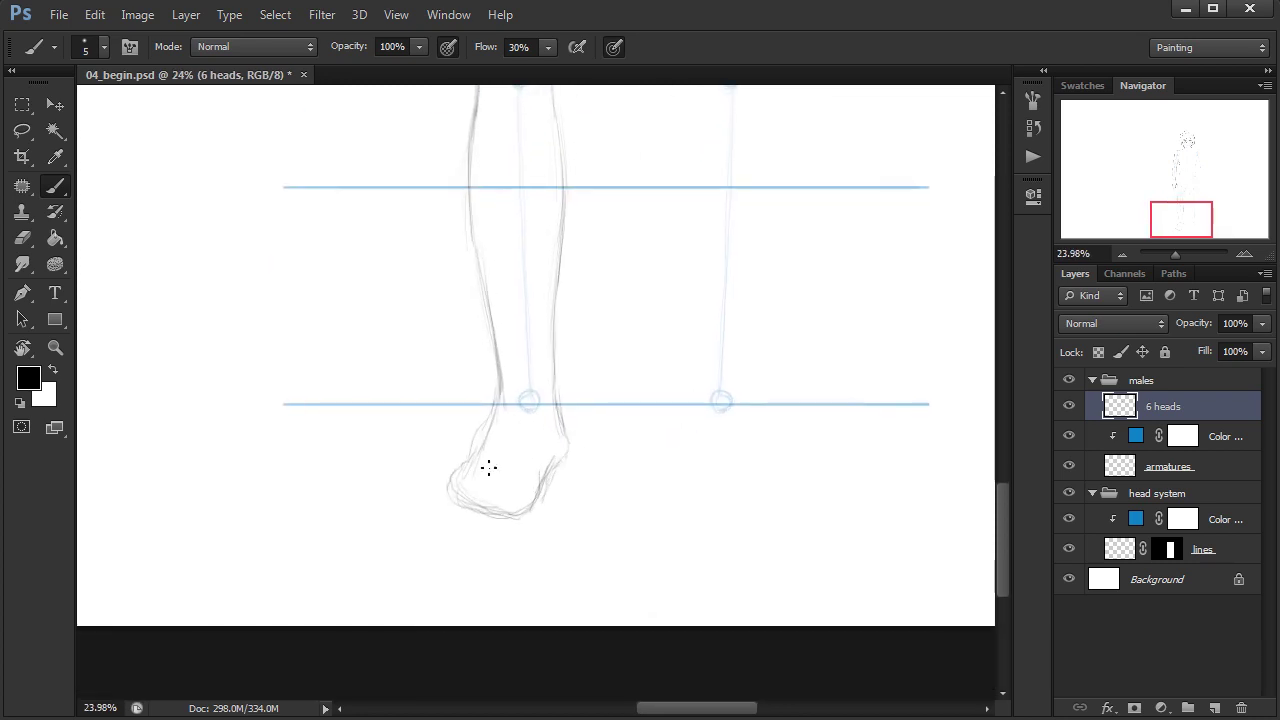
Redraw the outer ankle contour where it flows from the calf into the top of the foot.
{"action": "key", "text": "e"}
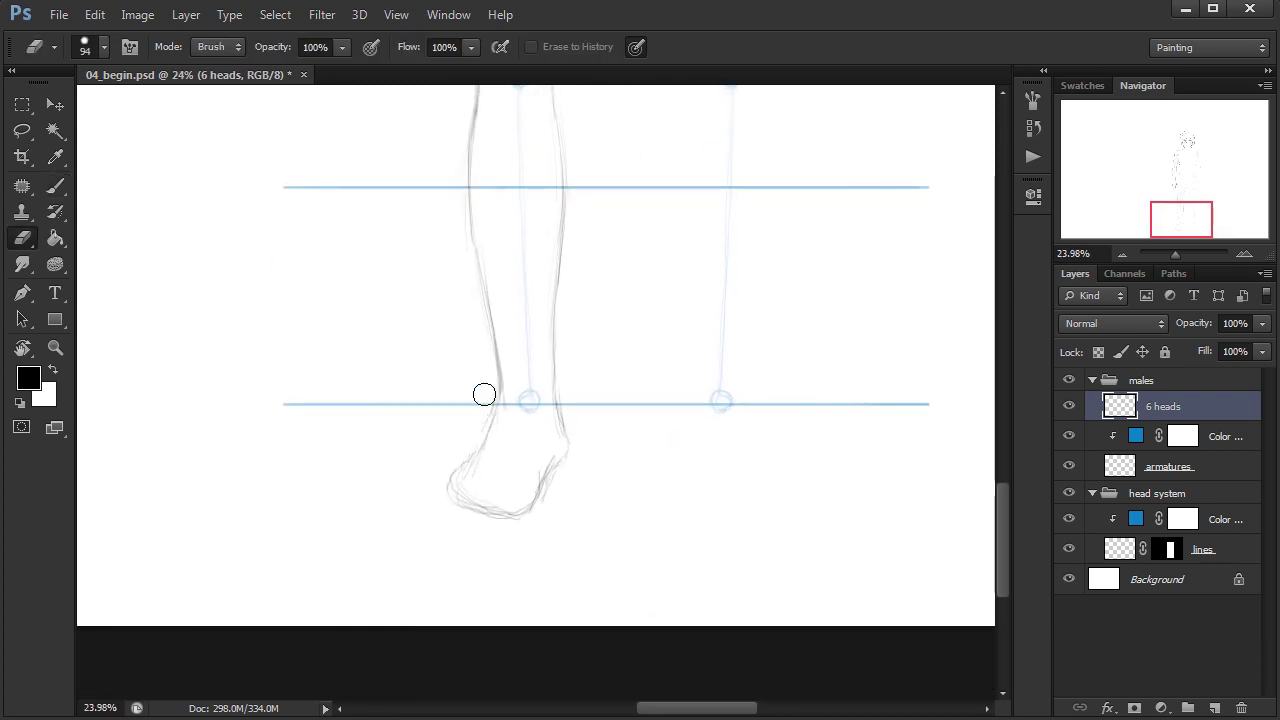
{"action": "key", "text": "b"}
{"action": "left_click_drag", "start_coordinate": [496, 405], "coordinate": [483, 439]}
{"action": "mouse_move", "coordinate": [610, 334]}
{"action": "left_mouse_down"}
{"action": "mouse_move", "coordinate": [600, 471]}
{"action": "mouse_move", "coordinate": [589, 406]}
{"action": "mouse_move", "coordinate": [572, 400]}
{"action": "left_mouse_up"}
{"action": "left_click_drag", "start_coordinate": [630, 382], "coordinate": [586, 521]}
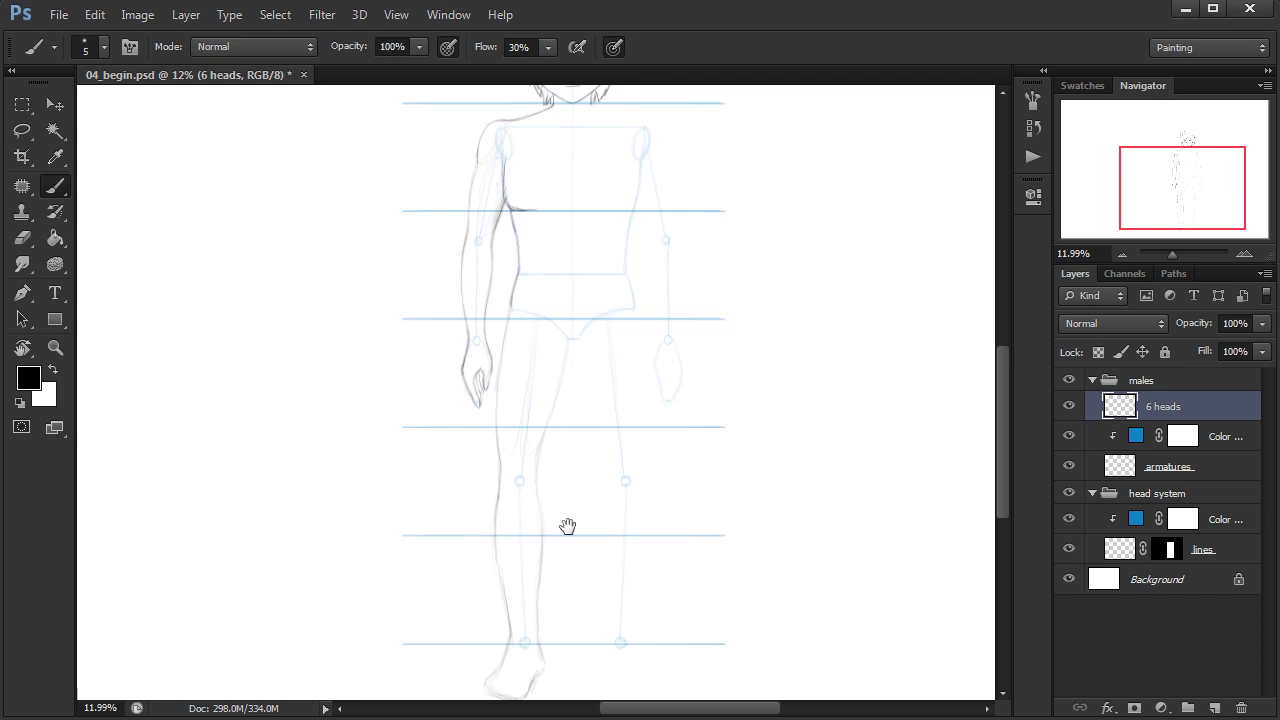
{"action": "scroll", "coordinate": [574, 473], "scroll_direction": "down", "scroll_amount": 2}
{"action": "scroll", "coordinate": [557, 434], "scroll_direction": "up", "scroll_amount": 3}
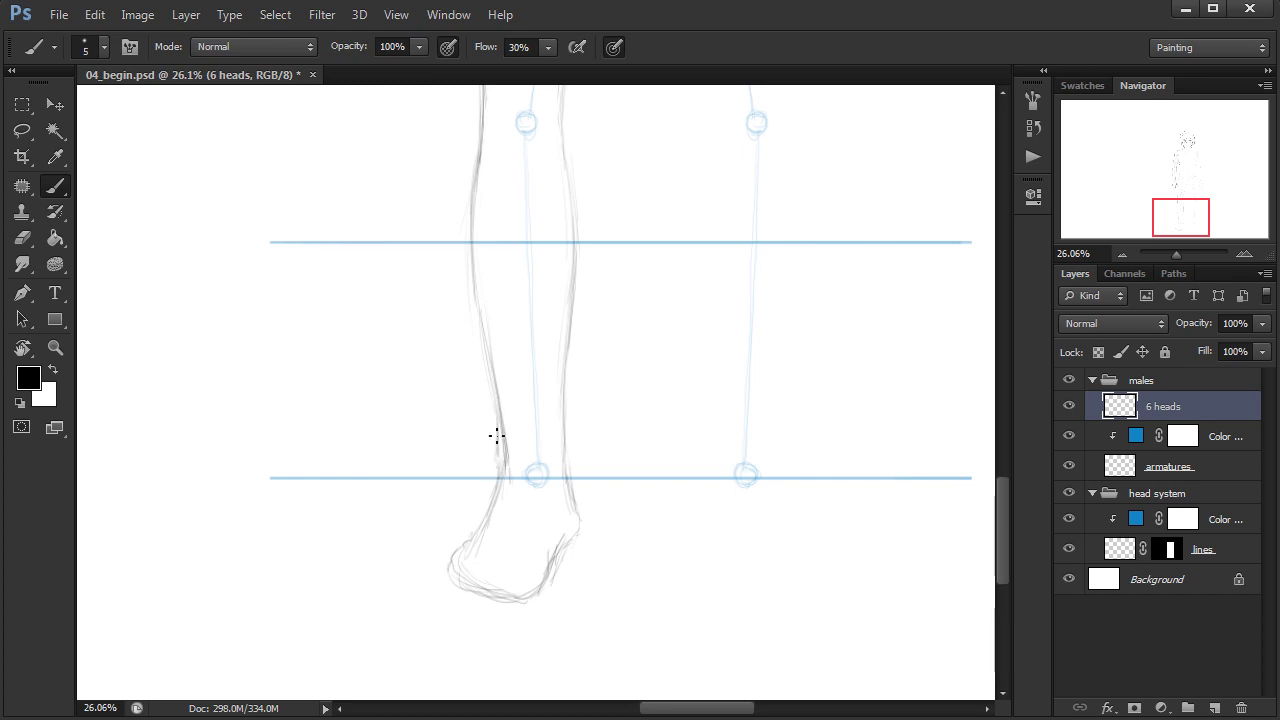
Refine both ankle contours just above the lowest guide line, erasing stray lines with the Eraser reduced to size 48.
{"action": "key", "text": "e"}
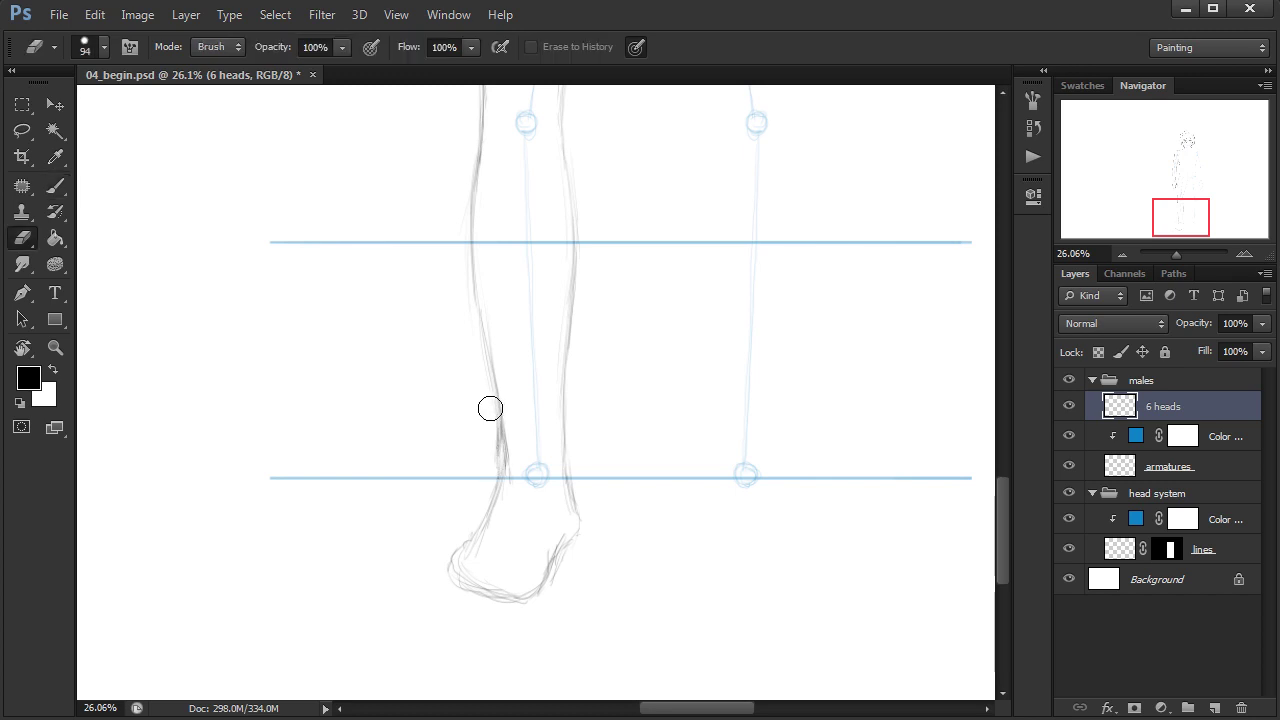
{"action": "right_click", "coordinate": [482, 437], "text": "alt"}
{"action": "left_click_drag", "start_coordinate": [474, 450], "coordinate": [491, 418]}
{"action": "key", "text": "b"}
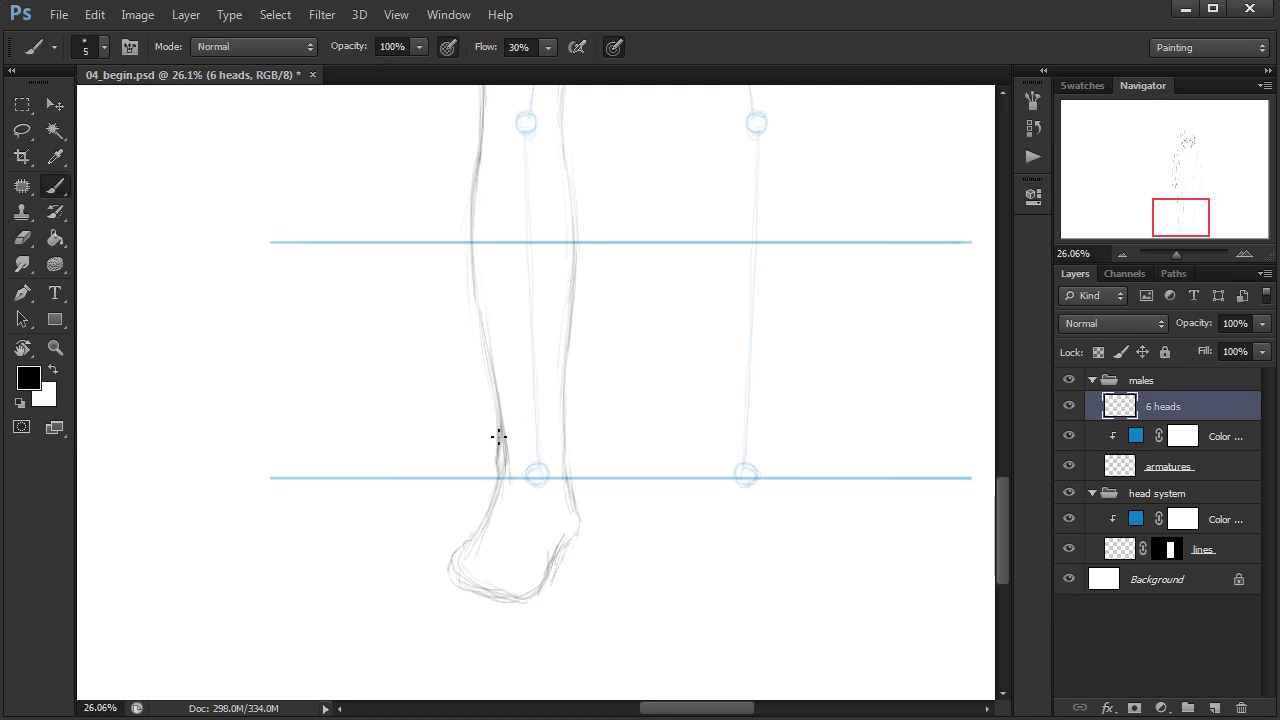
{"action": "key", "text": "e"}
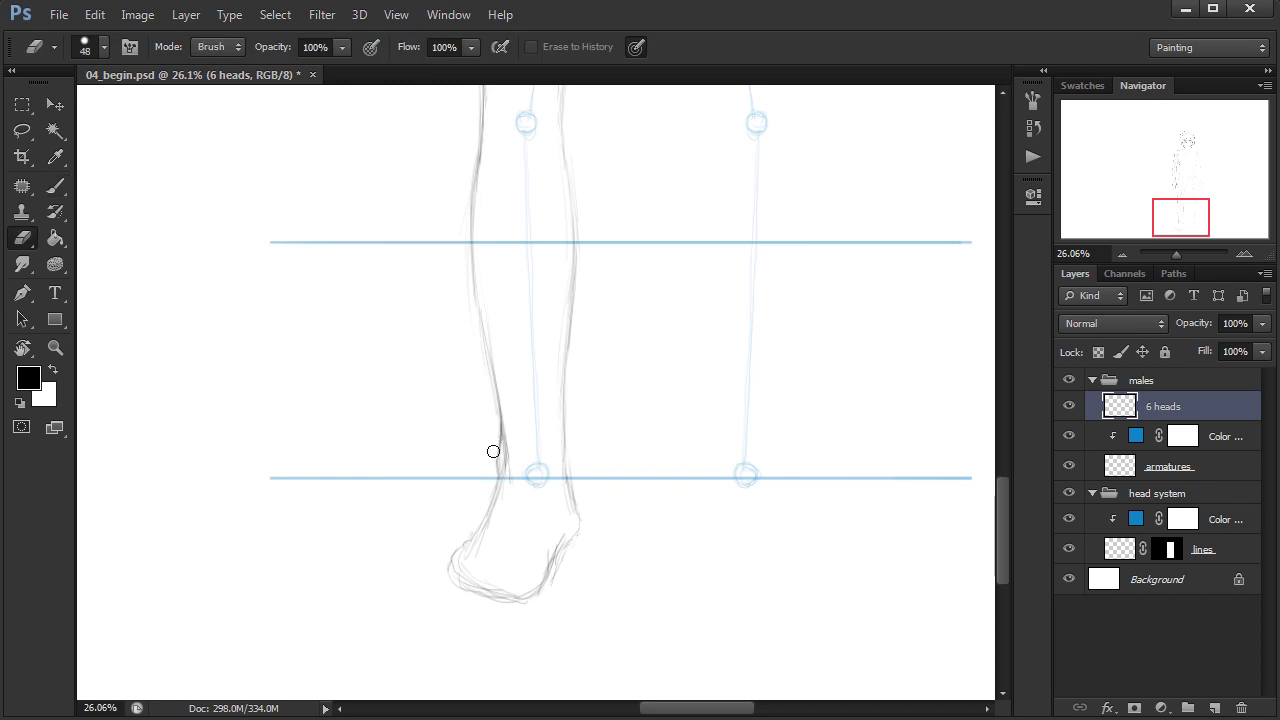
{"action": "key", "text": "b"}
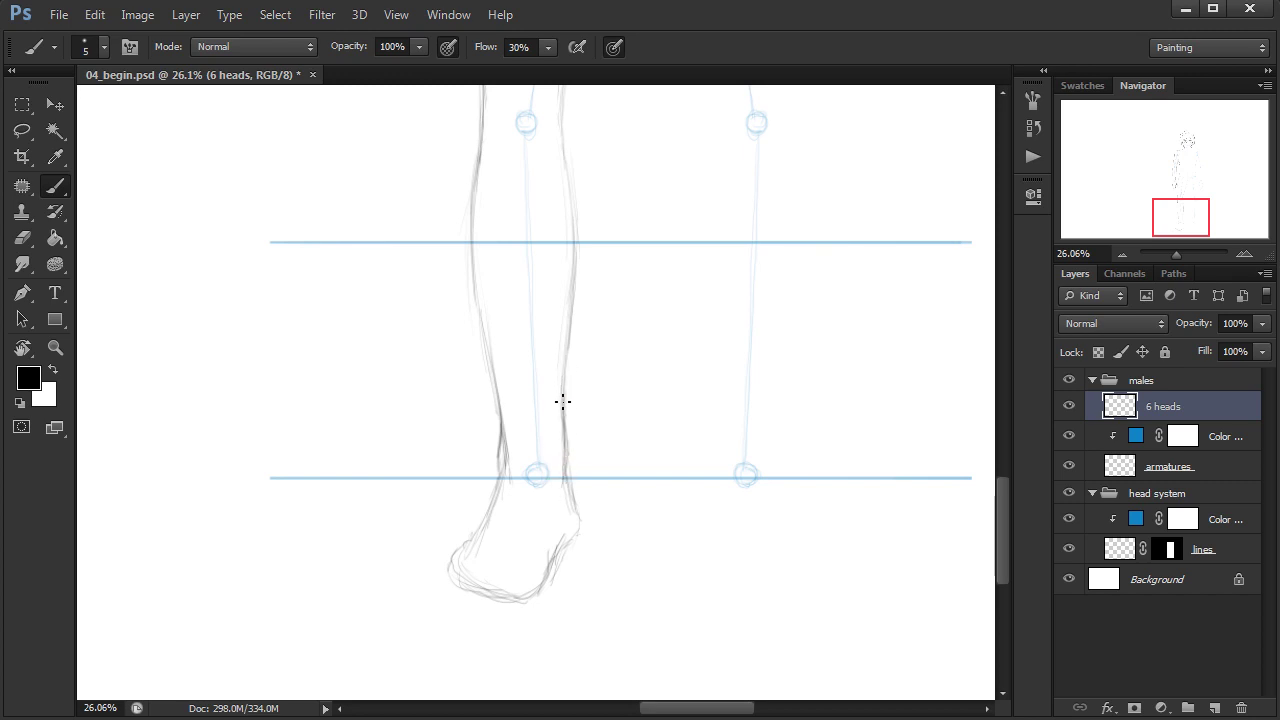
{"action": "key", "text": "e"}
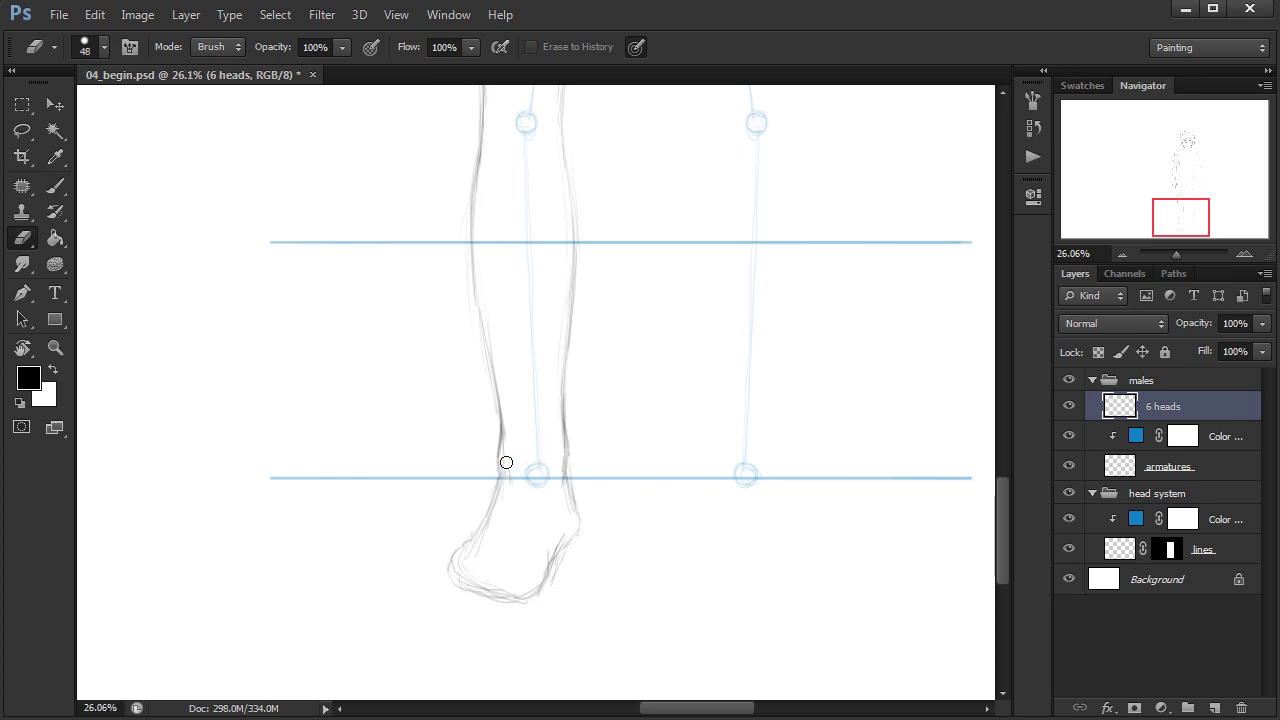
Darken the foot's side contours and sketch a curved guide across the foot for the toes.
{"action": "key", "text": "b"}
{"action": "mouse_move", "coordinate": [514, 514]}
{"action": "left_mouse_down"}
{"action": "mouse_move", "coordinate": [507, 453]}
{"action": "mouse_move", "coordinate": [520, 442]}
{"action": "mouse_move", "coordinate": [468, 529]}
{"action": "left_mouse_up"}
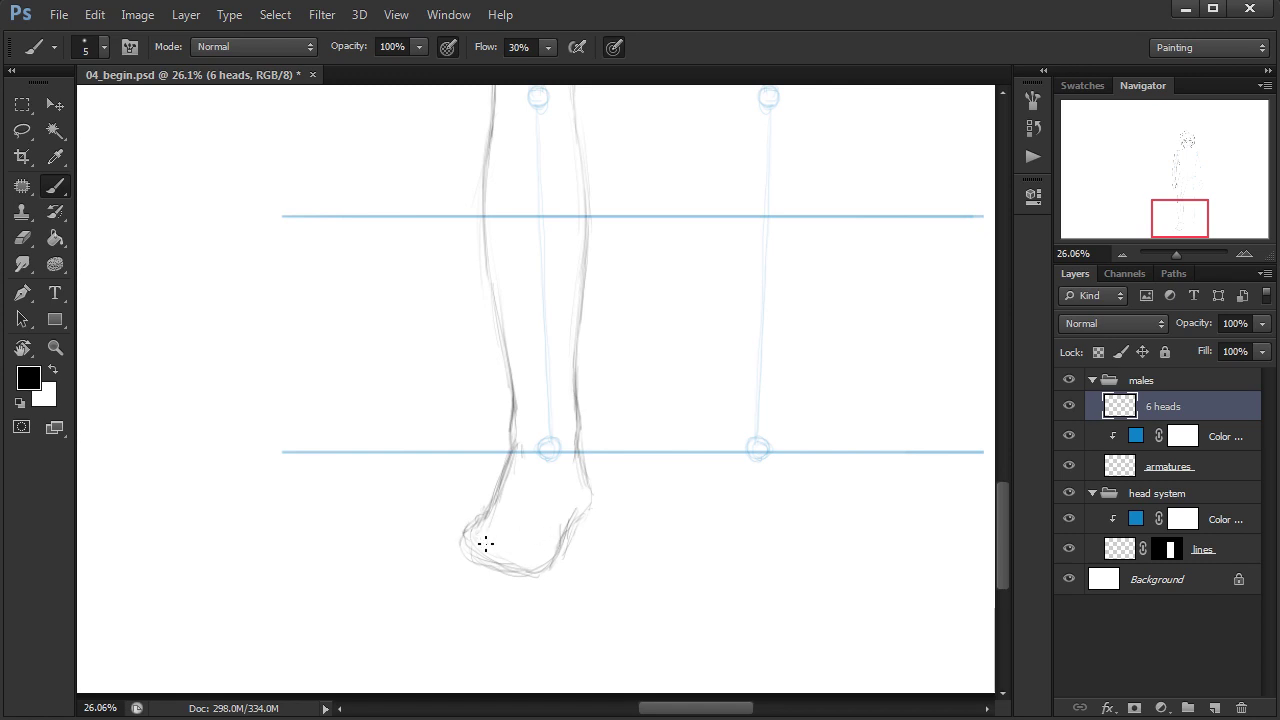
{"action": "left_click_drag", "start_coordinate": [467, 540], "coordinate": [536, 560]}
{"action": "mouse_move", "coordinate": [471, 534]}
{"action": "left_mouse_down"}
{"action": "mouse_move", "coordinate": [539, 554]}
{"action": "mouse_move", "coordinate": [514, 565]}
{"action": "mouse_move", "coordinate": [465, 535]}
{"action": "mouse_move", "coordinate": [537, 535]}
{"action": "left_mouse_up"}
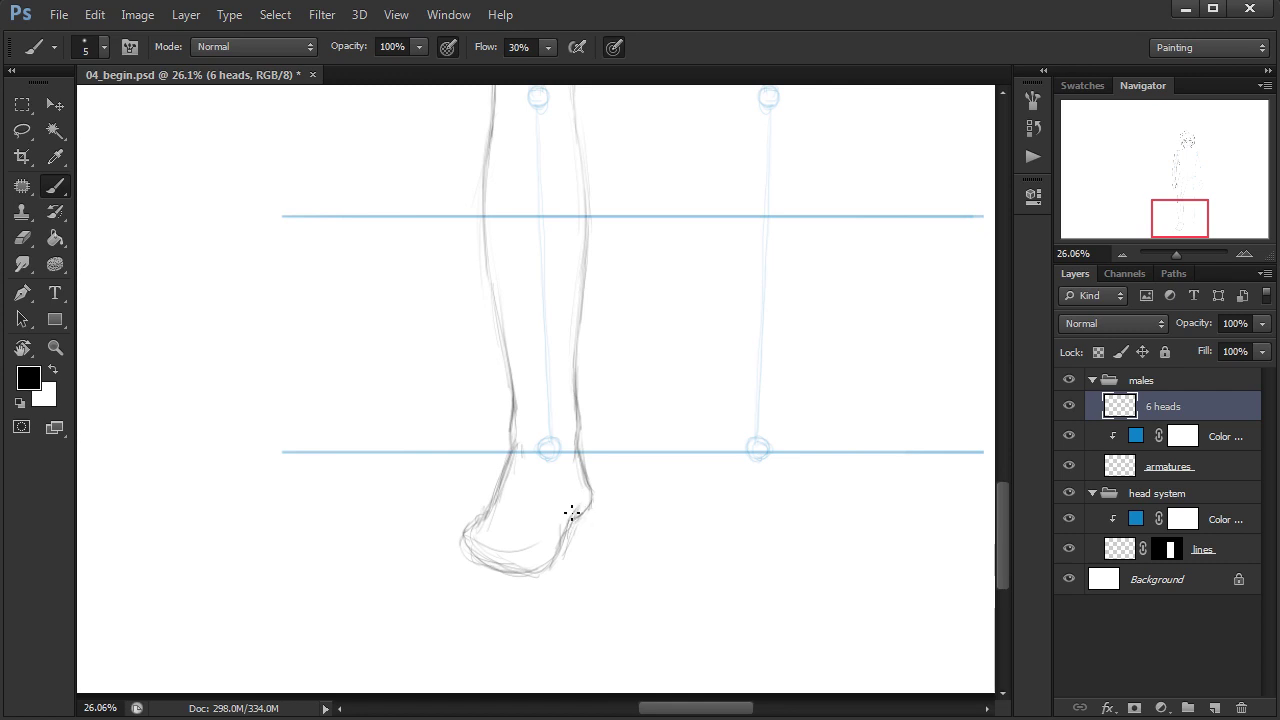
{"action": "mouse_move", "coordinate": [571, 515]}
{"action": "left_mouse_down"}
{"action": "mouse_move", "coordinate": [540, 574]}
{"action": "mouse_move", "coordinate": [561, 529]}
{"action": "mouse_move", "coordinate": [544, 560]}
{"action": "mouse_move", "coordinate": [515, 544]}
{"action": "mouse_move", "coordinate": [536, 532]}
{"action": "mouse_move", "coordinate": [536, 573]}
{"action": "left_mouse_up"}
Draw the individual toes and their dividing lines, and reinforce the outline around the outer toes.
{"action": "key", "text": "e"}
{"action": "key", "text": "b"}
{"action": "mouse_move", "coordinate": [515, 536]}
{"action": "left_mouse_down"}
{"action": "mouse_move", "coordinate": [500, 551]}
{"action": "mouse_move", "coordinate": [513, 570]}
{"action": "left_mouse_up"}
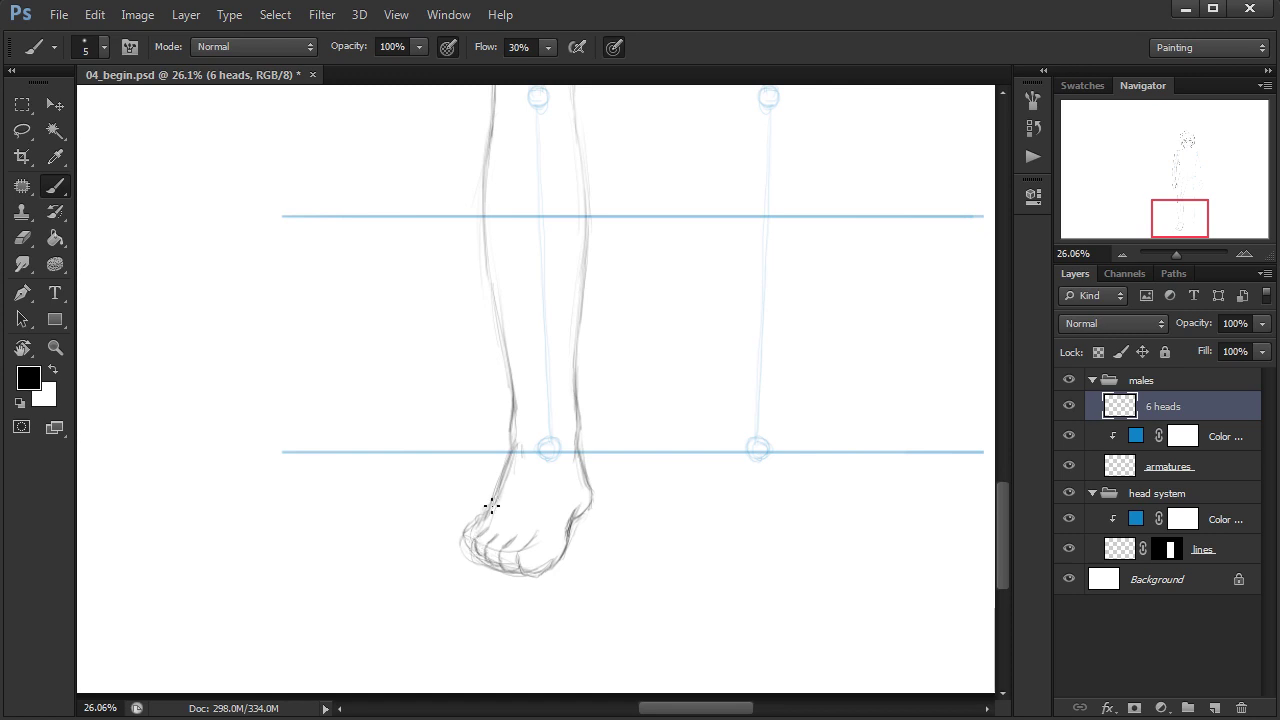
{"action": "left_click_drag", "start_coordinate": [482, 517], "coordinate": [473, 550]}
Select the drawn half of the body, from the neck and shoulder down to the foot, with the Lasso tool.
{"action": "scroll", "coordinate": [566, 499], "scroll_direction": "down", "scroll_amount": 5}
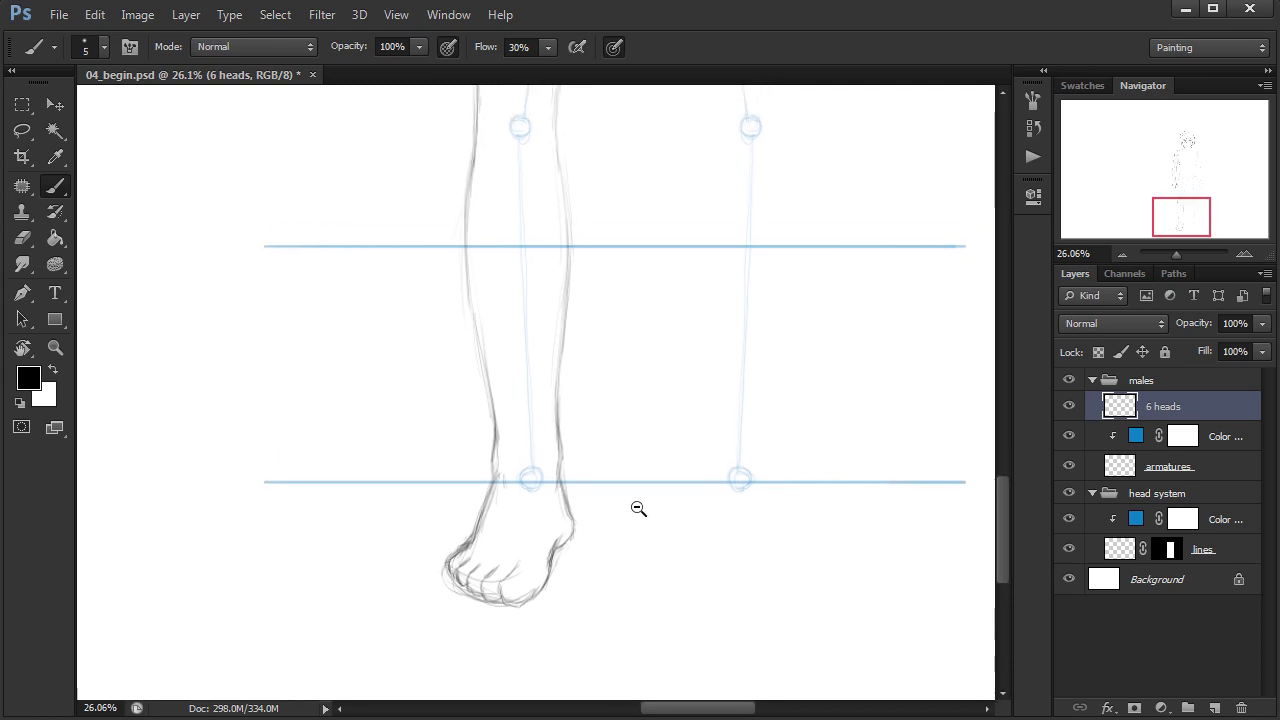
{"action": "left_click_drag", "start_coordinate": [627, 539], "coordinate": [582, 571]}
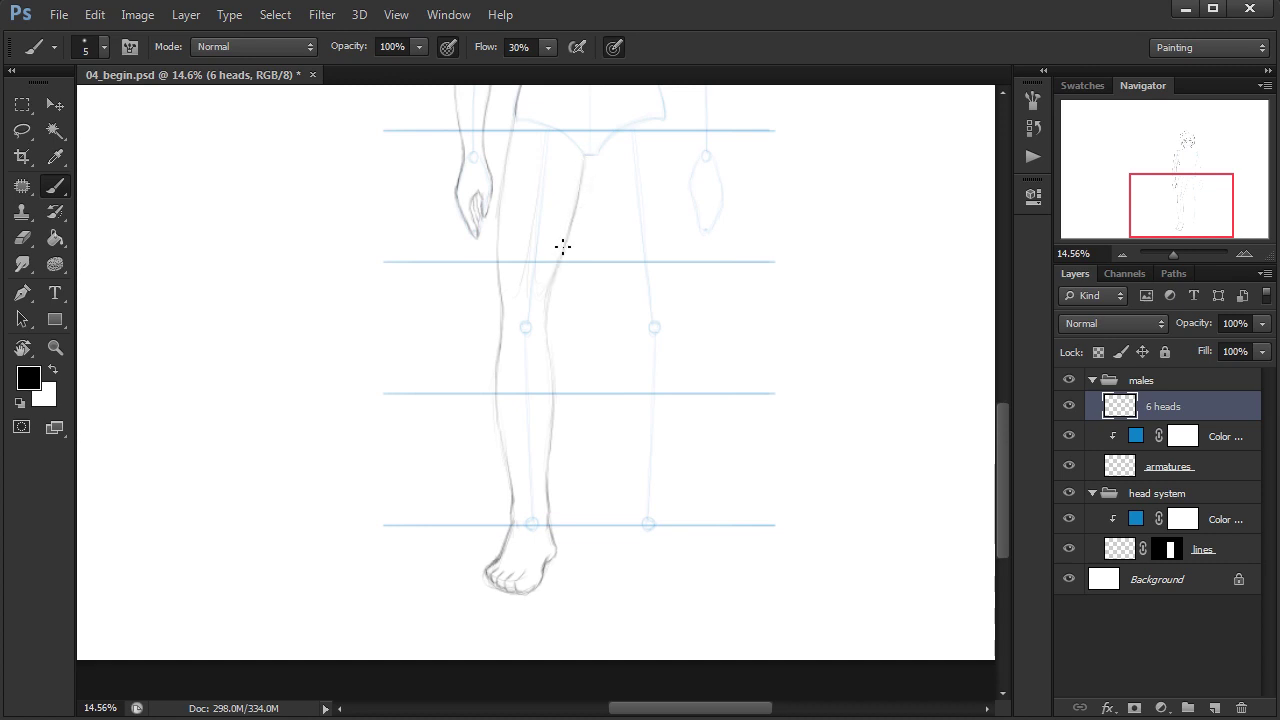
{"action": "left_click_drag", "start_coordinate": [611, 457], "coordinate": [597, 492]}
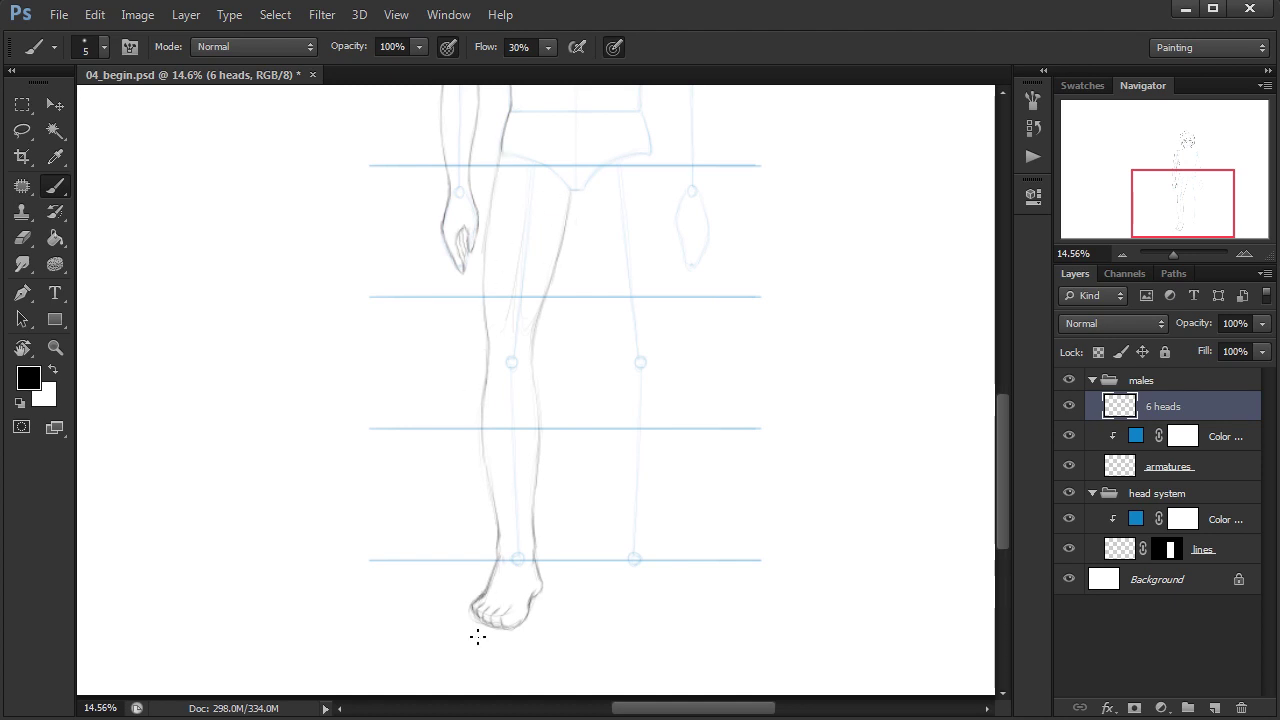
{"action": "scroll", "coordinate": [529, 603], "scroll_direction": "up", "scroll_amount": 5}
{"action": "left_click_drag", "start_coordinate": [569, 466], "coordinate": [569, 663]}
{"action": "left_click_drag", "start_coordinate": [611, 429], "coordinate": [566, 492]}
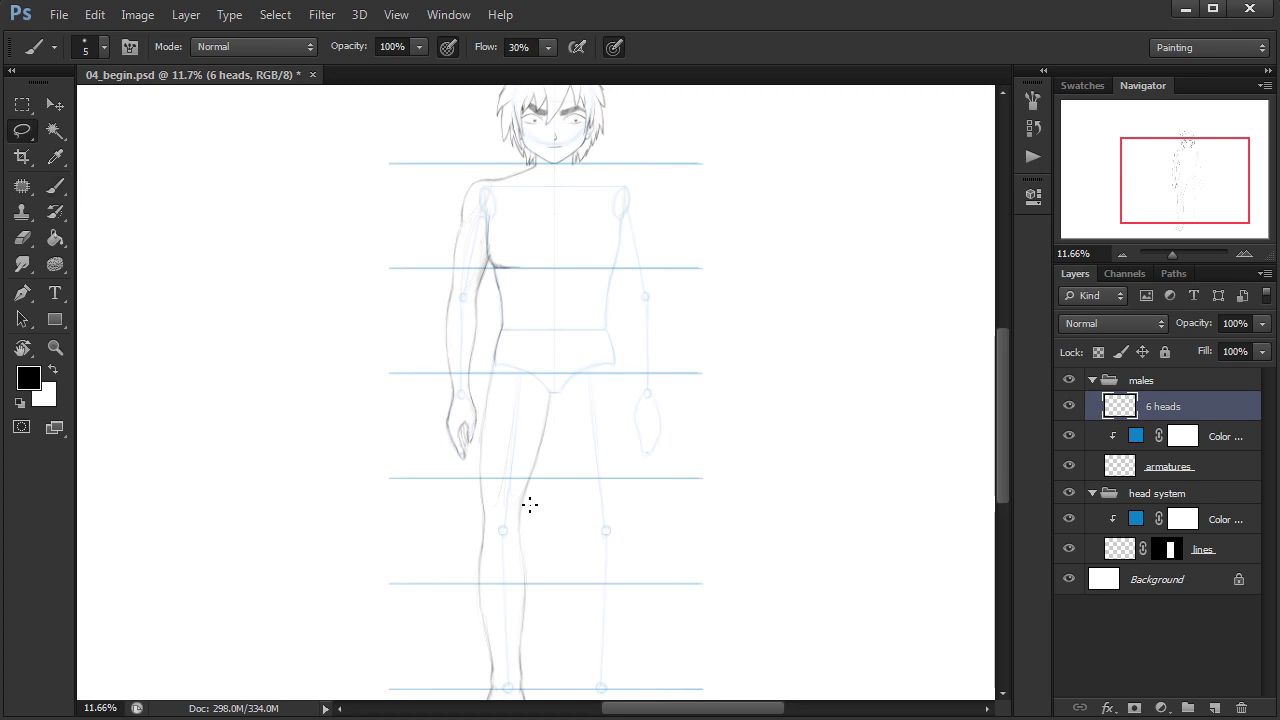
{"action": "key", "text": "l"}
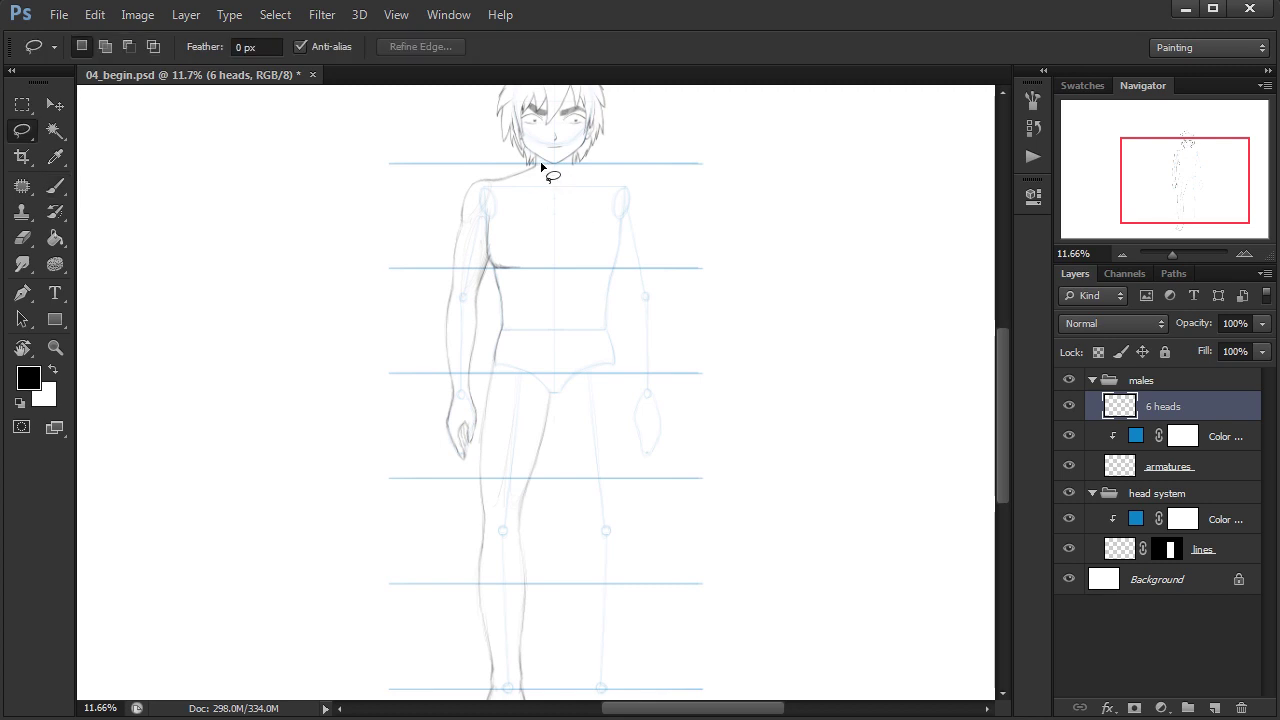
{"action": "mouse_move", "coordinate": [529, 163]}
{"action": "left_mouse_down"}
{"action": "mouse_move", "coordinate": [486, 170]}
{"action": "mouse_move", "coordinate": [430, 292]}
{"action": "mouse_move", "coordinate": [462, 535]}
{"action": "left_mouse_up"}
{"action": "left_click_drag", "start_coordinate": [605, 558], "coordinate": [597, 437]}
{"action": "mouse_move", "coordinate": [523, 216]}
{"action": "left_mouse_down"}
{"action": "mouse_move", "coordinate": [514, 603]}
{"action": "mouse_move", "coordinate": [468, 297]}
{"action": "left_mouse_up"}
{"action": "mouse_move", "coordinate": [536, 396]}
{"action": "left_mouse_down"}
{"action": "mouse_move", "coordinate": [570, 555]}
{"action": "mouse_move", "coordinate": [448, 598]}
{"action": "left_mouse_up"}
Adjust the lasso selection around the neck so it includes the neck line but leaves out the hair.
{"action": "mouse_move", "coordinate": [558, 243]}
{"action": "left_mouse_down"}
{"action": "mouse_move", "coordinate": [566, 446]}
{"action": "mouse_move", "coordinate": [630, 305]}
{"action": "mouse_move", "coordinate": [655, 300]}
{"action": "left_mouse_up"}
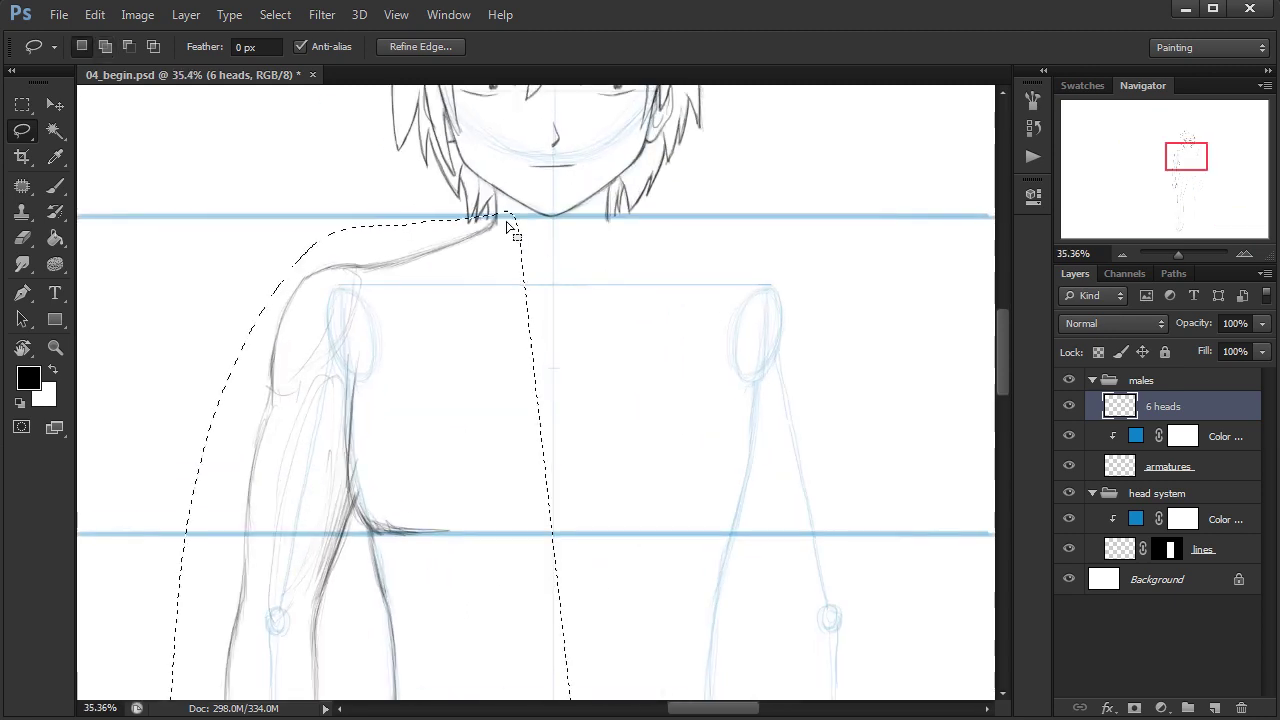
{"action": "mouse_move", "coordinate": [503, 217]}
{"action": "left_mouse_down"}
{"action": "mouse_move", "coordinate": [489, 233]}
{"action": "mouse_move", "coordinate": [491, 203]}
{"action": "mouse_move", "coordinate": [484, 225]}
{"action": "mouse_move", "coordinate": [464, 217]}
{"action": "mouse_move", "coordinate": [476, 182]}
{"action": "mouse_move", "coordinate": [497, 226]}
{"action": "mouse_move", "coordinate": [479, 217]}
{"action": "mouse_move", "coordinate": [491, 211]}
{"action": "mouse_move", "coordinate": [466, 228]}
{"action": "mouse_move", "coordinate": [464, 202]}
{"action": "mouse_move", "coordinate": [492, 214]}
{"action": "left_mouse_up"}
{"action": "key", "text": "alt"}
{"action": "key", "text": "alt+space"}
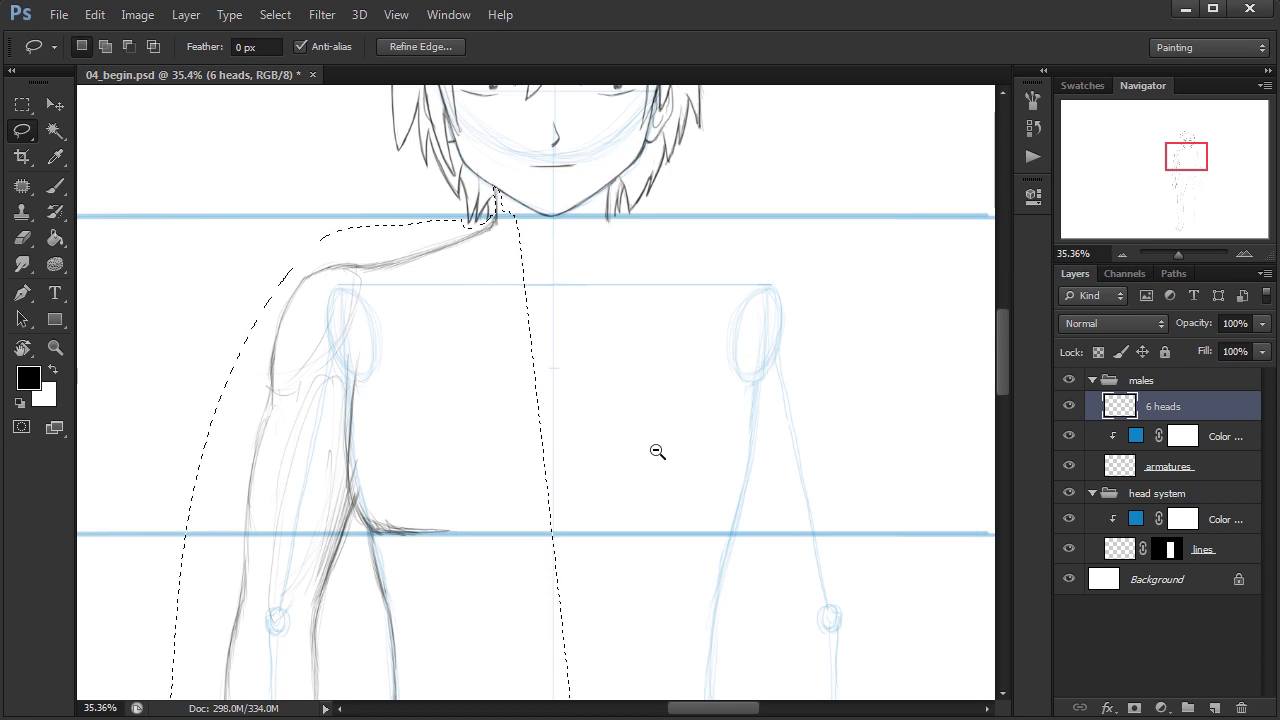
{"action": "left_click", "coordinate": [664, 445]}
Duplicate the selected half of the body on the same layer and place the copy beside the original.
{"action": "left_click_drag", "start_coordinate": [643, 486], "coordinate": [560, 274]}
{"action": "left_click", "coordinate": [623, 406]}
{"action": "left_click_drag", "start_coordinate": [595, 487], "coordinate": [551, 457]}
{"action": "mouse_move", "coordinate": [480, 523]}
{"action": "left_mouse_down"}
{"action": "mouse_move", "coordinate": [756, 504]}
{"action": "mouse_move", "coordinate": [708, 458]}
{"action": "left_mouse_up"}
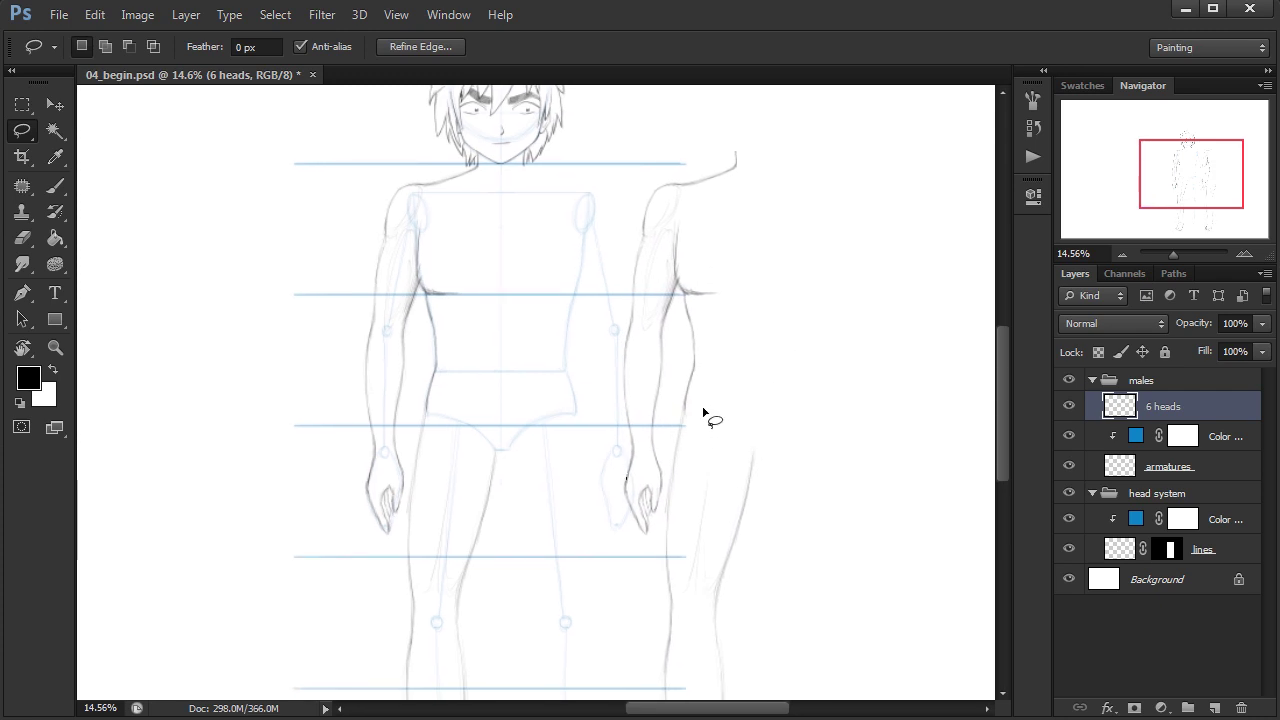
Flip the copied body half horizontally, align it over the opposite side of the armature, and deselect it.
{"action": "key", "text": "ctrl+shift+h"}
{"action": "left_click_drag", "start_coordinate": [748, 401], "coordinate": [635, 415]}
{"action": "mouse_move", "coordinate": [617, 485]}
{"action": "left_mouse_down"}
{"action": "mouse_move", "coordinate": [606, 494]}
{"action": "mouse_move", "coordinate": [616, 460]}
{"action": "mouse_move", "coordinate": [600, 491]}
{"action": "mouse_move", "coordinate": [565, 494]}
{"action": "left_mouse_up"}
{"action": "left_click_drag", "start_coordinate": [624, 463], "coordinate": [614, 423]}
{"action": "key", "text": "ctrl+d"}
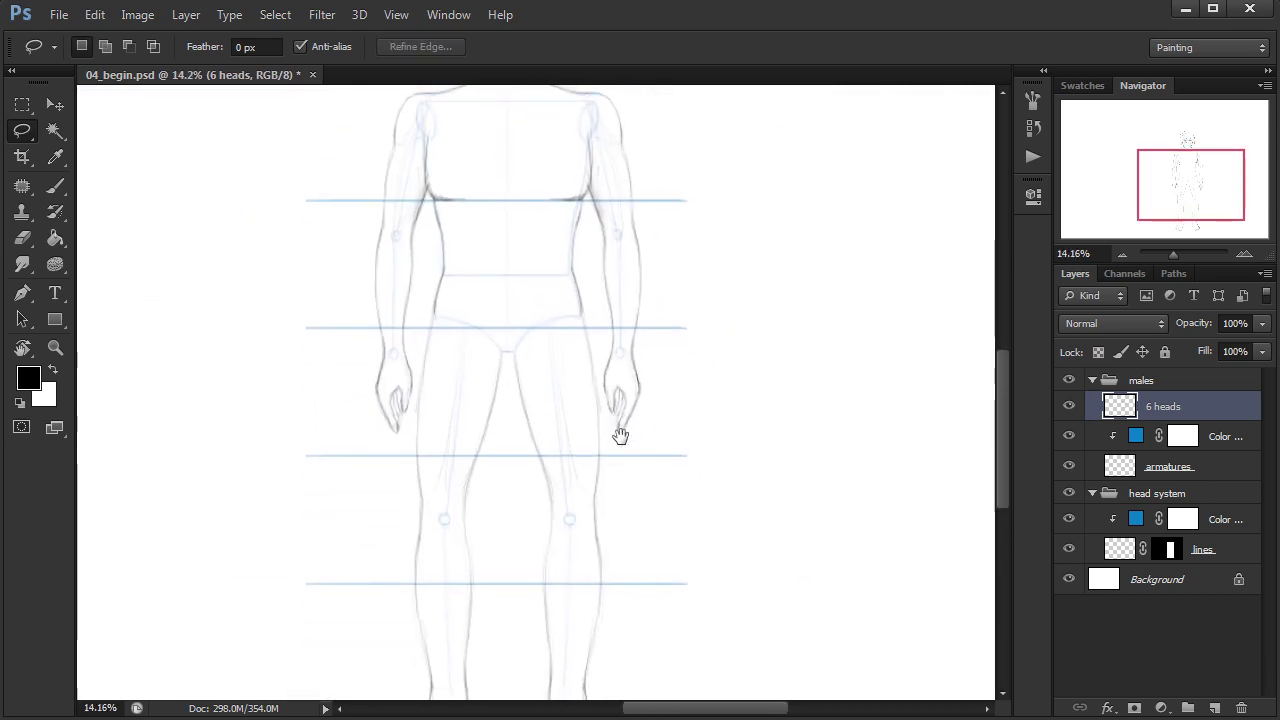
Check the figure without the armatures layer, restore that layer, and draw a short crotch line joining the inner thighs.
{"action": "left_click", "coordinate": [1068, 466]}
{"action": "key", "text": "b"}
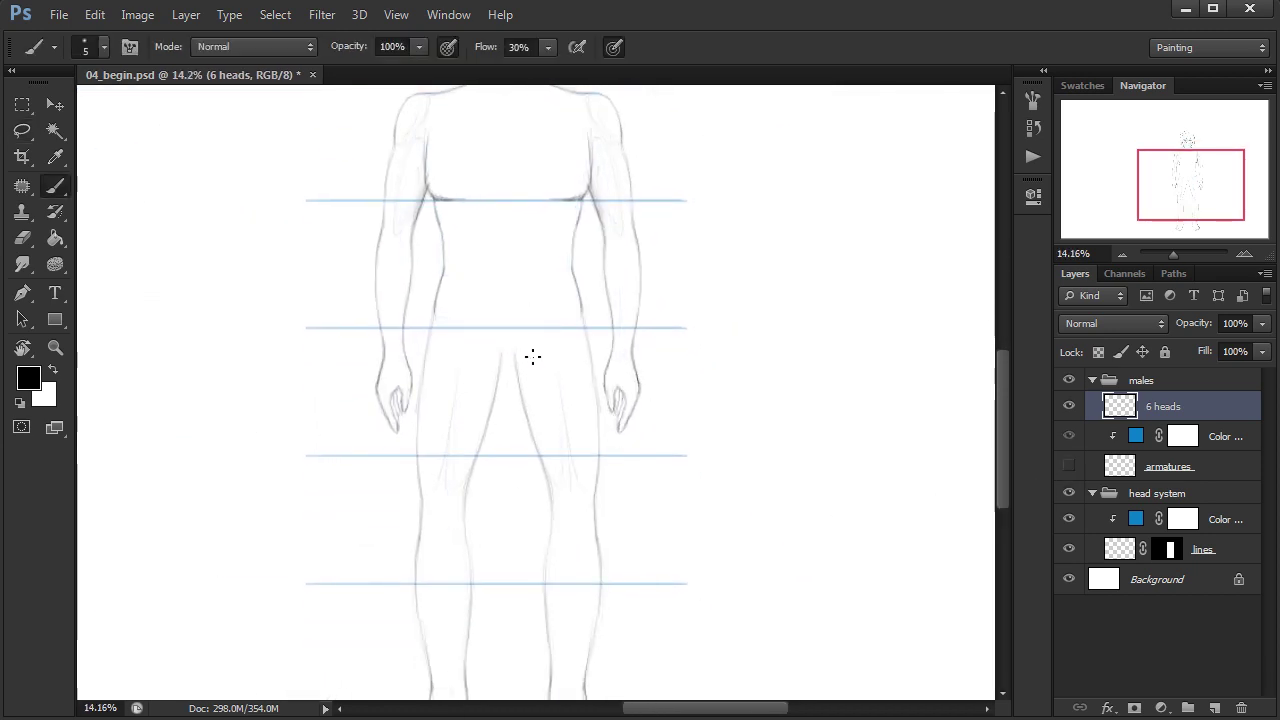
{"action": "left_click", "coordinate": [1068, 466]}
{"action": "scroll", "coordinate": [505, 357], "scroll_direction": "up", "scroll_amount": 5}
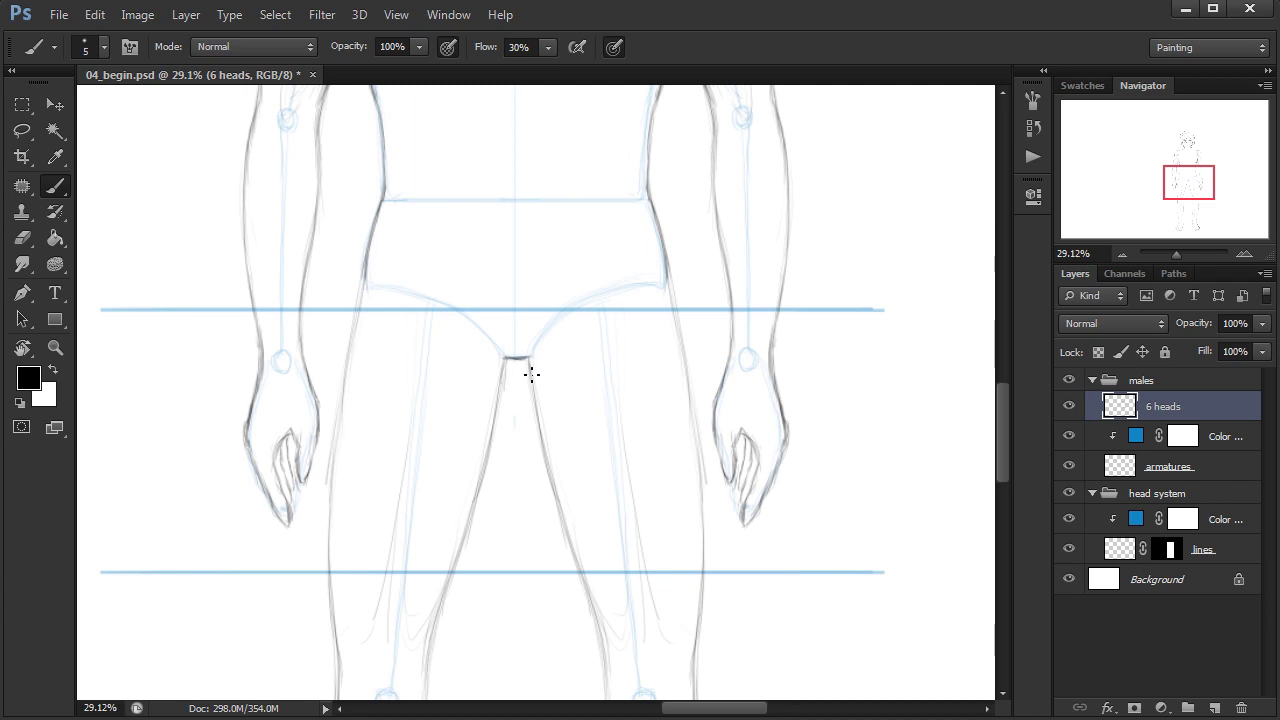
Hide the armatures layer and bring the whole figure into view.
{"action": "left_click", "coordinate": [1067, 466]}
{"action": "scroll", "coordinate": [834, 477], "scroll_direction": "down", "scroll_amount": 5}
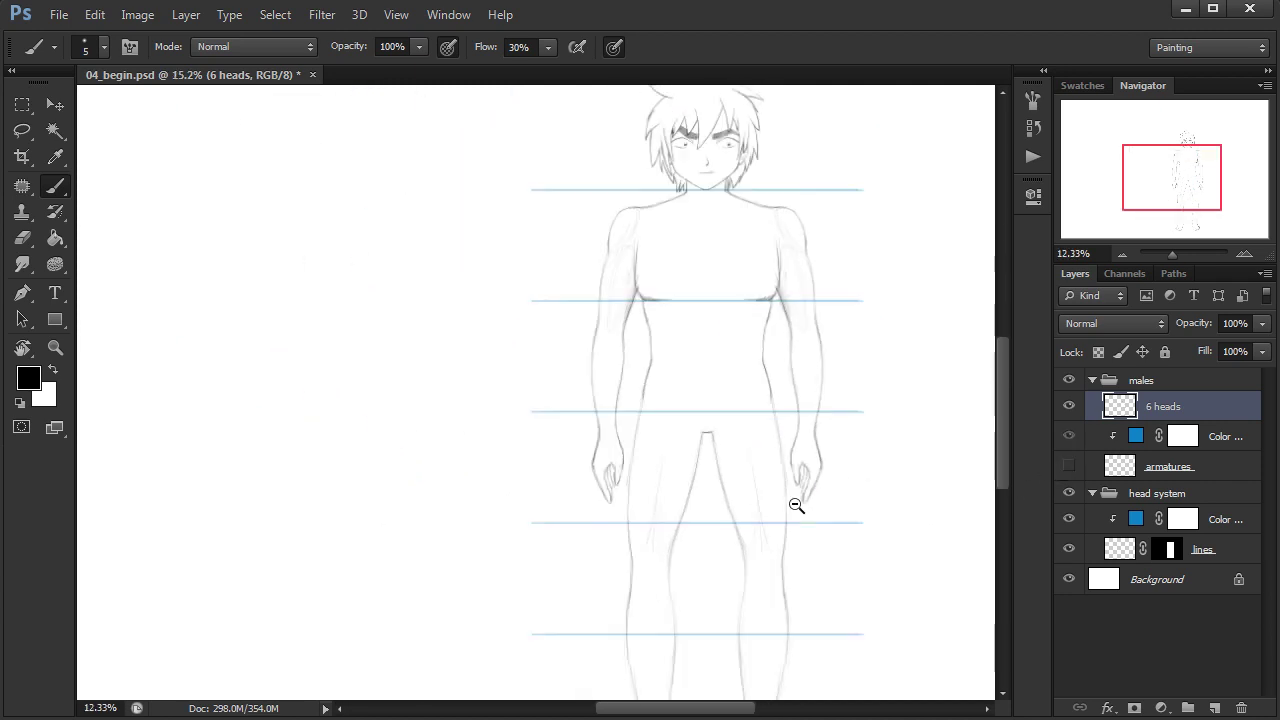
{"action": "left_click_drag", "start_coordinate": [770, 515], "coordinate": [720, 498]}
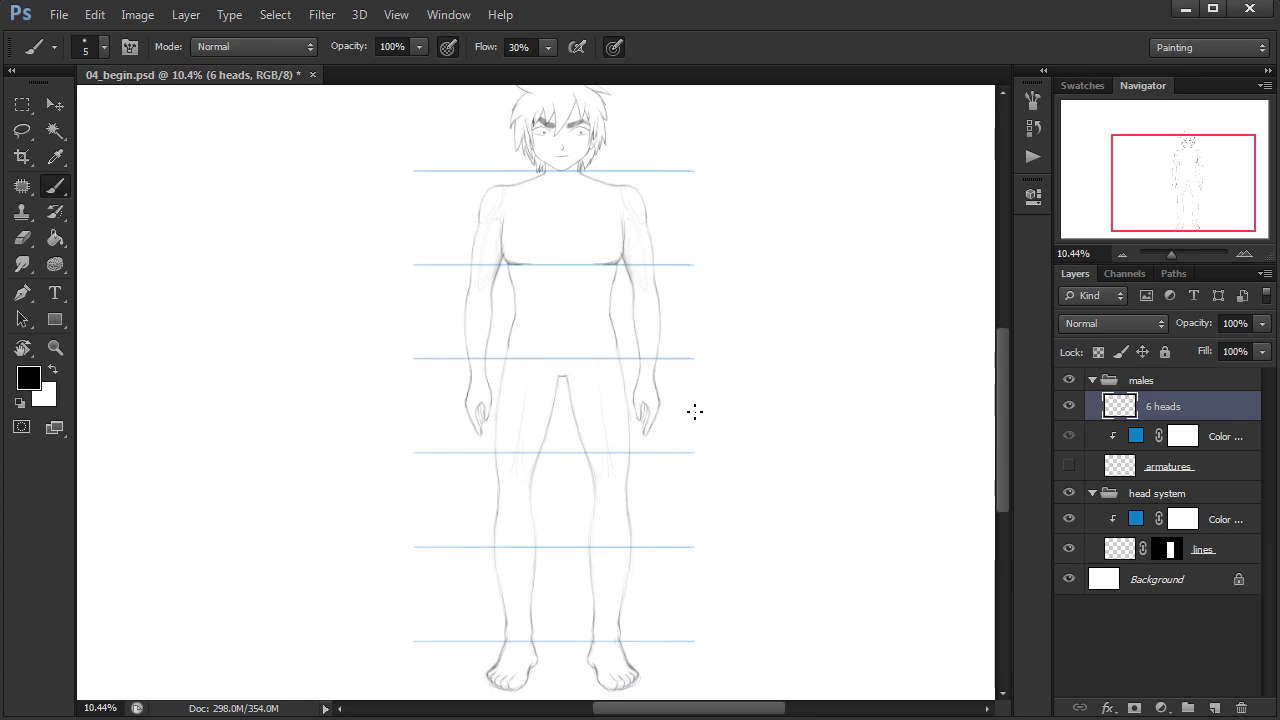